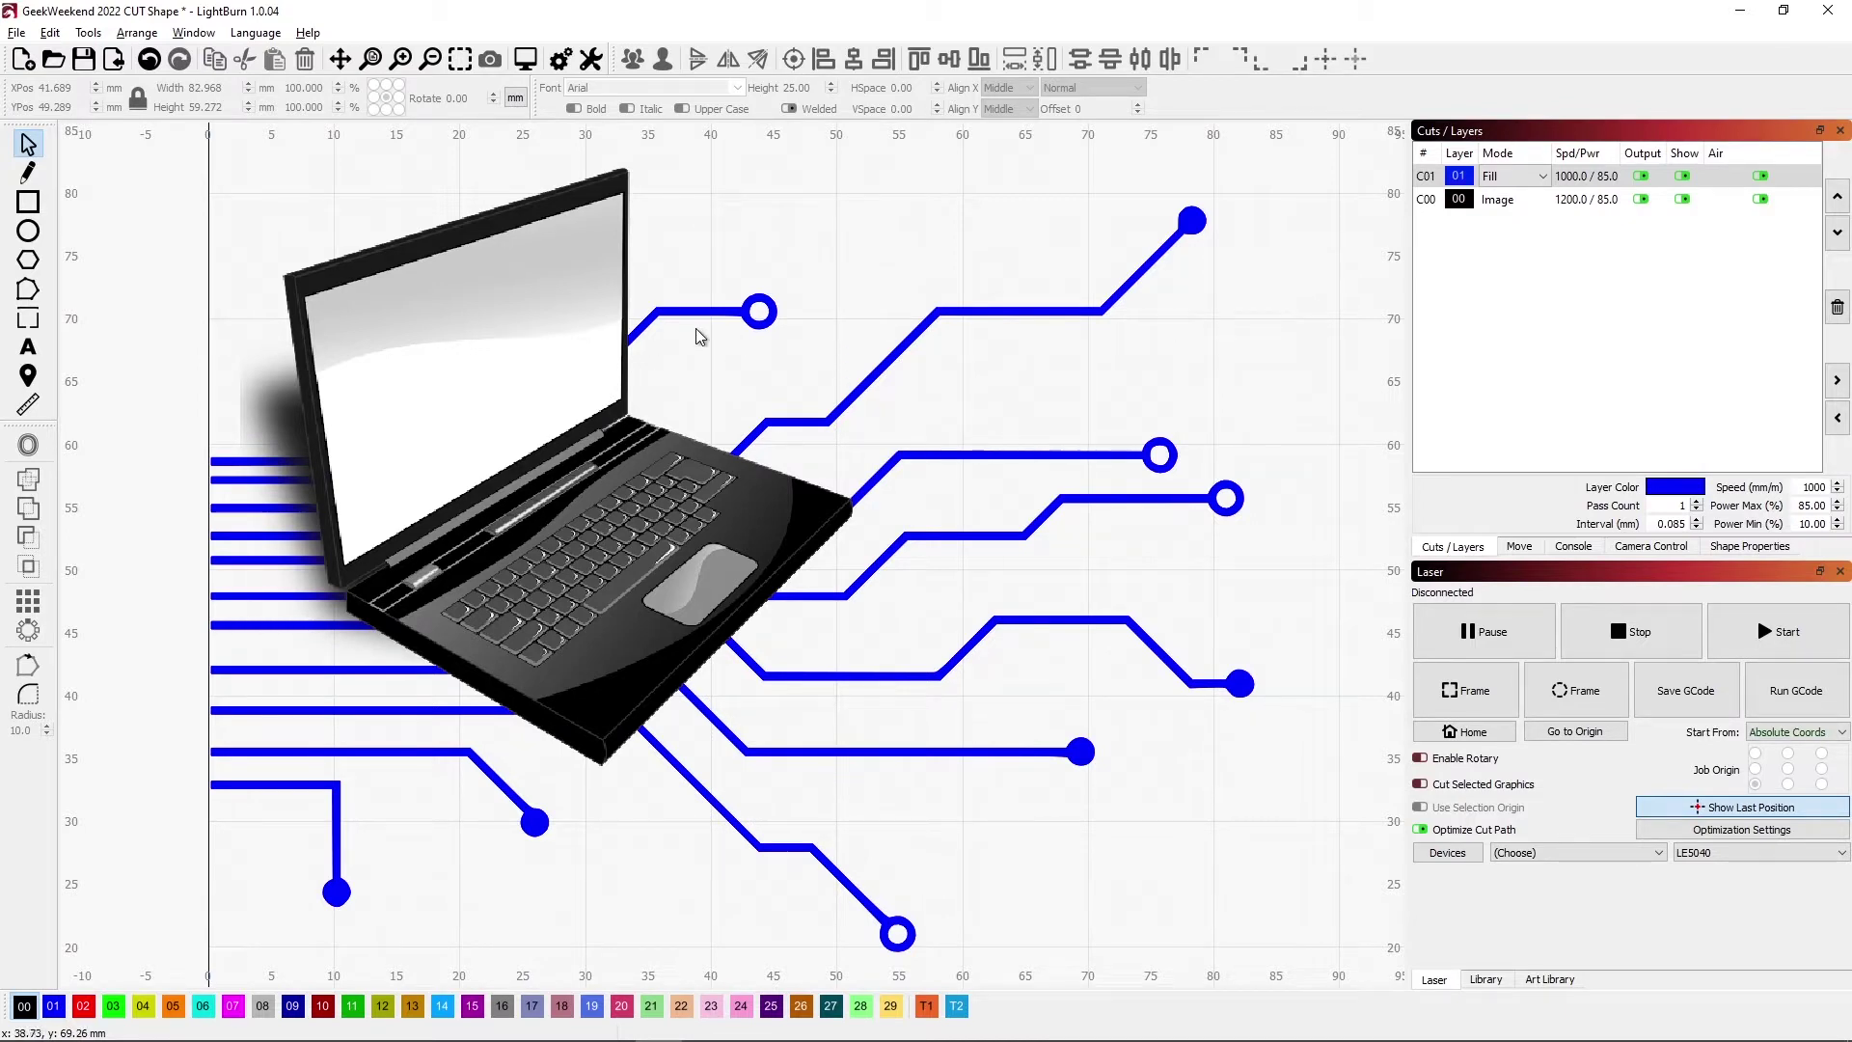
# Try the traces above the laptop, restore the order, and preview the job full-screen.
pyautogui.click(1837, 234)
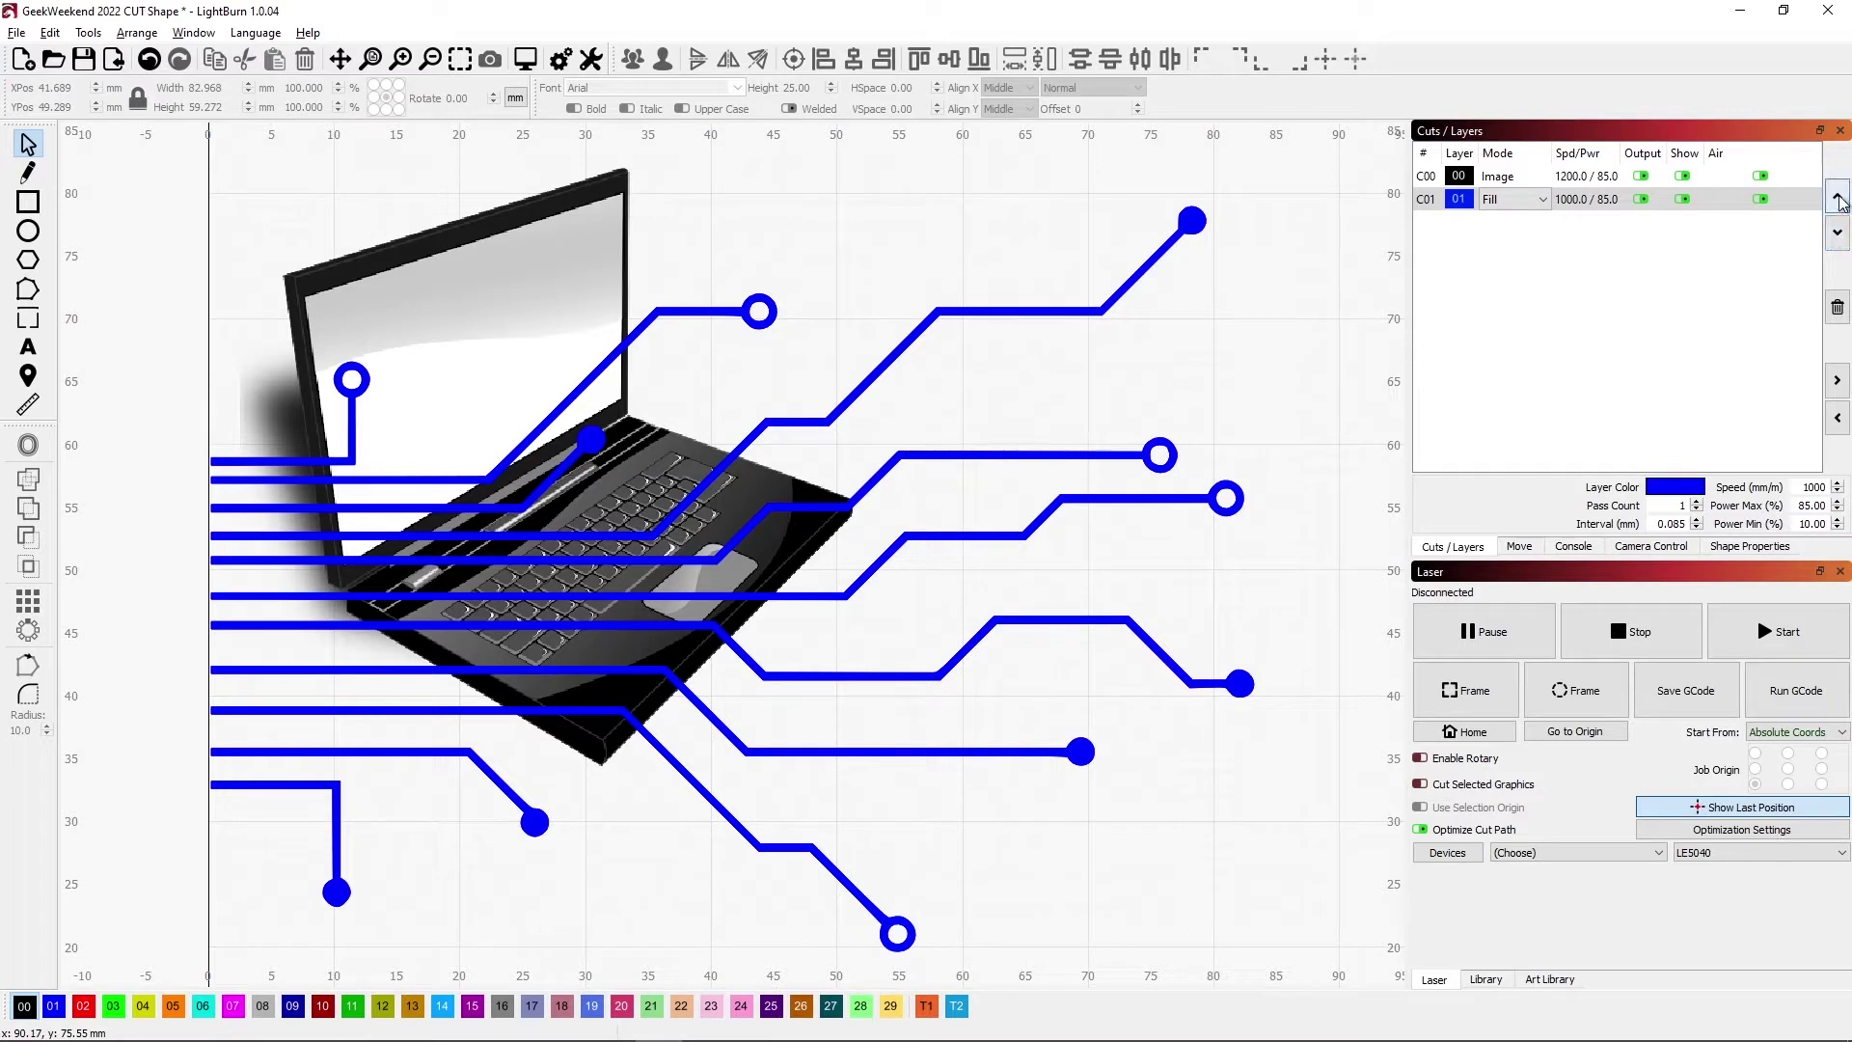
pyautogui.click(1839, 199)
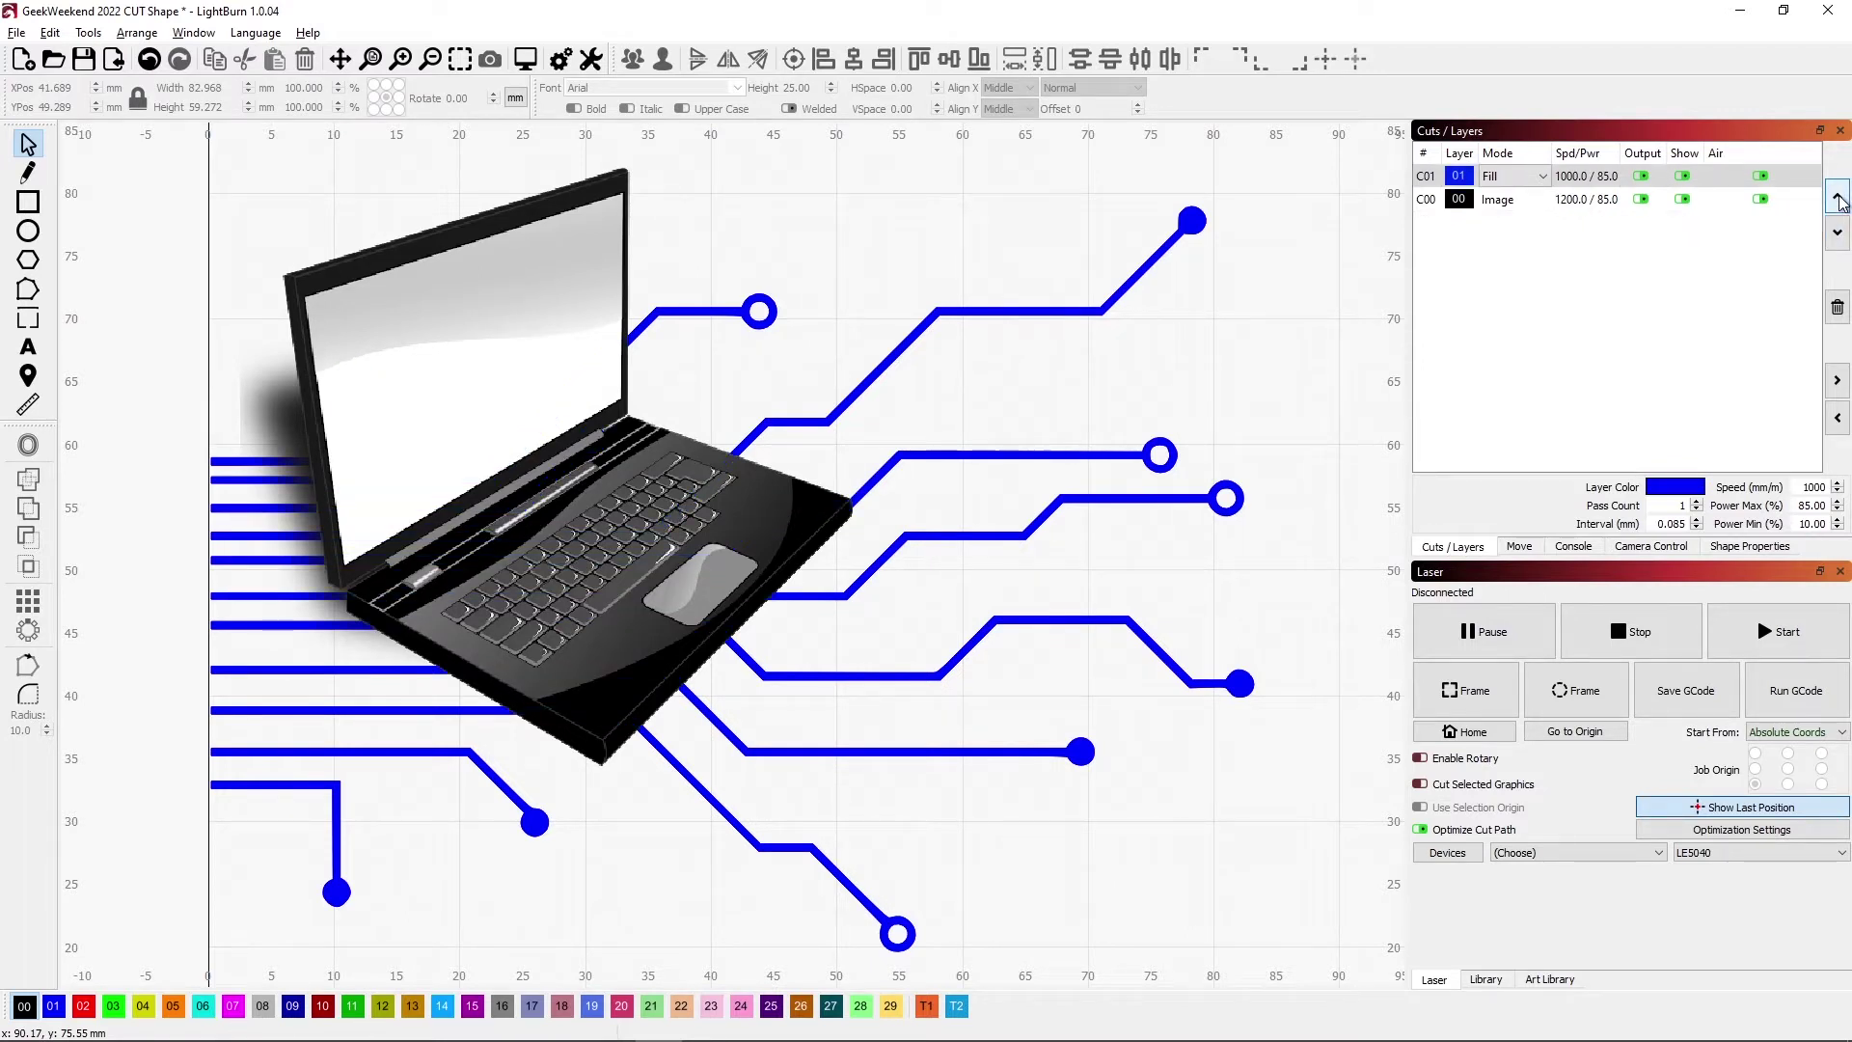
pyautogui.hotkey('alt', 'p')
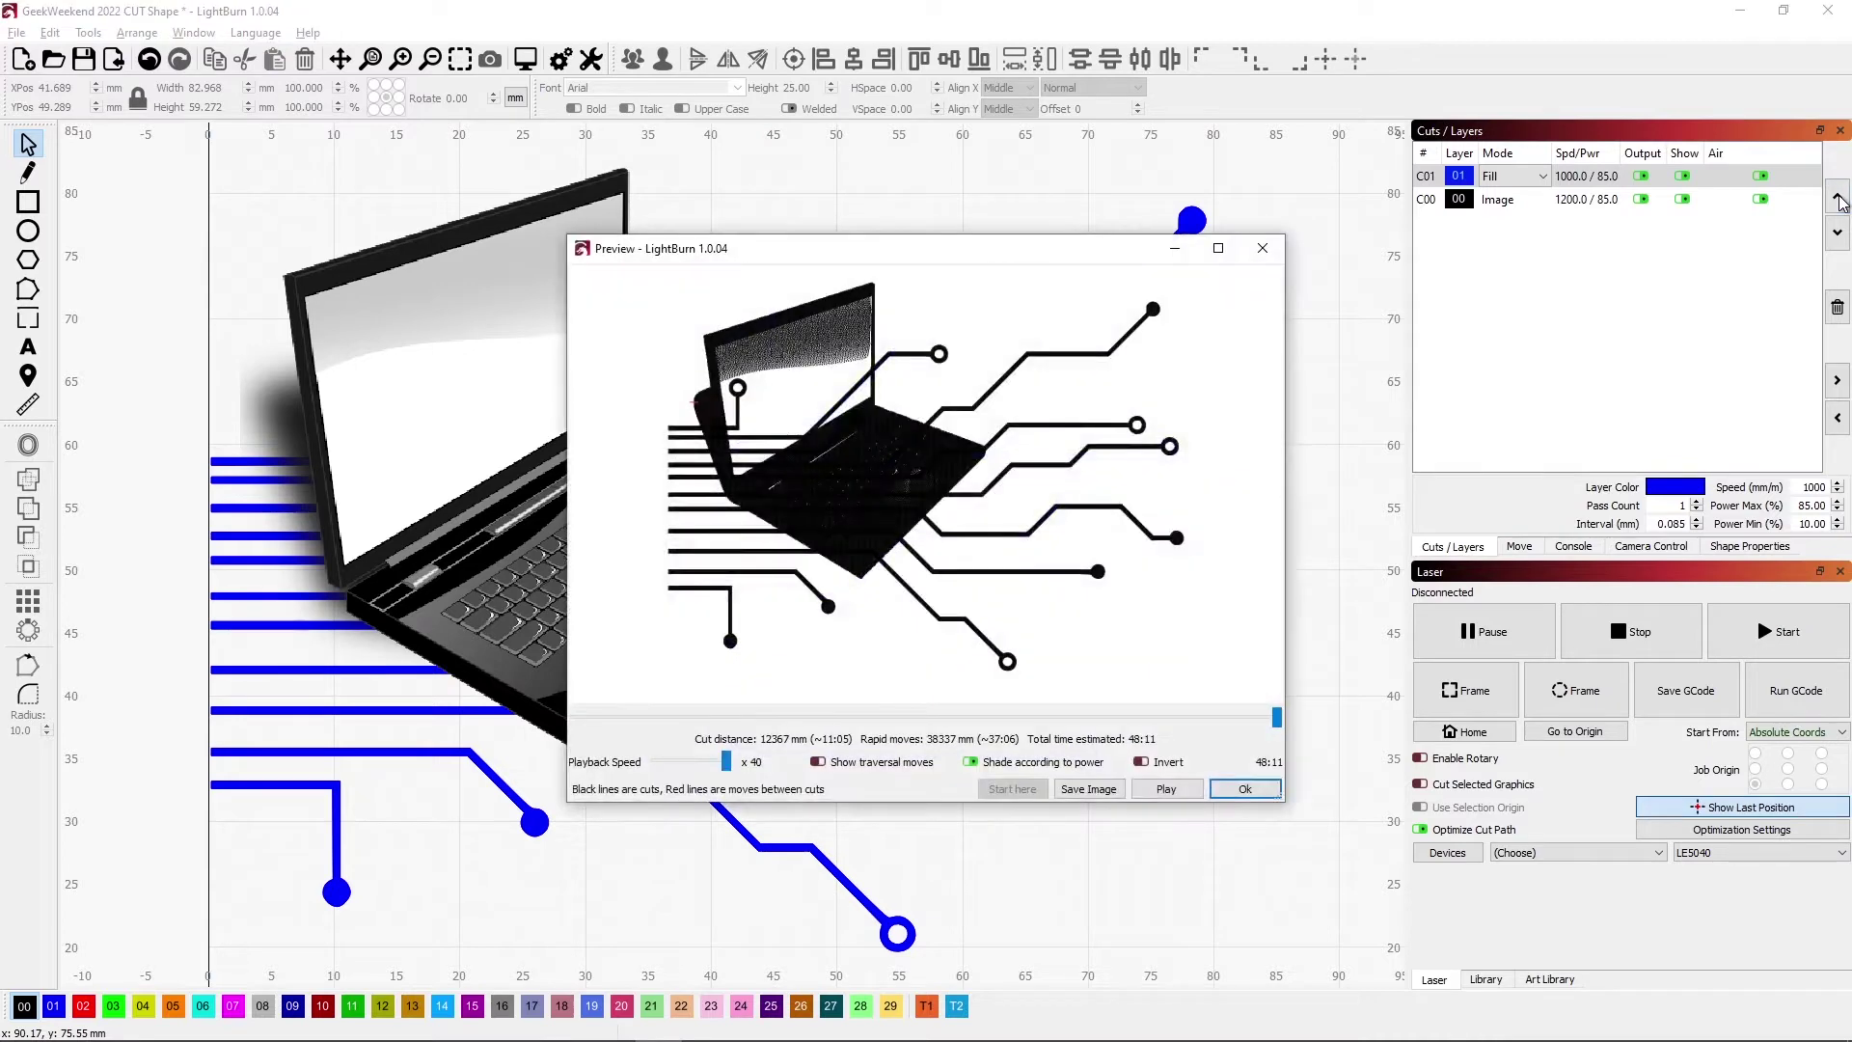
pyautogui.click(1218, 248)
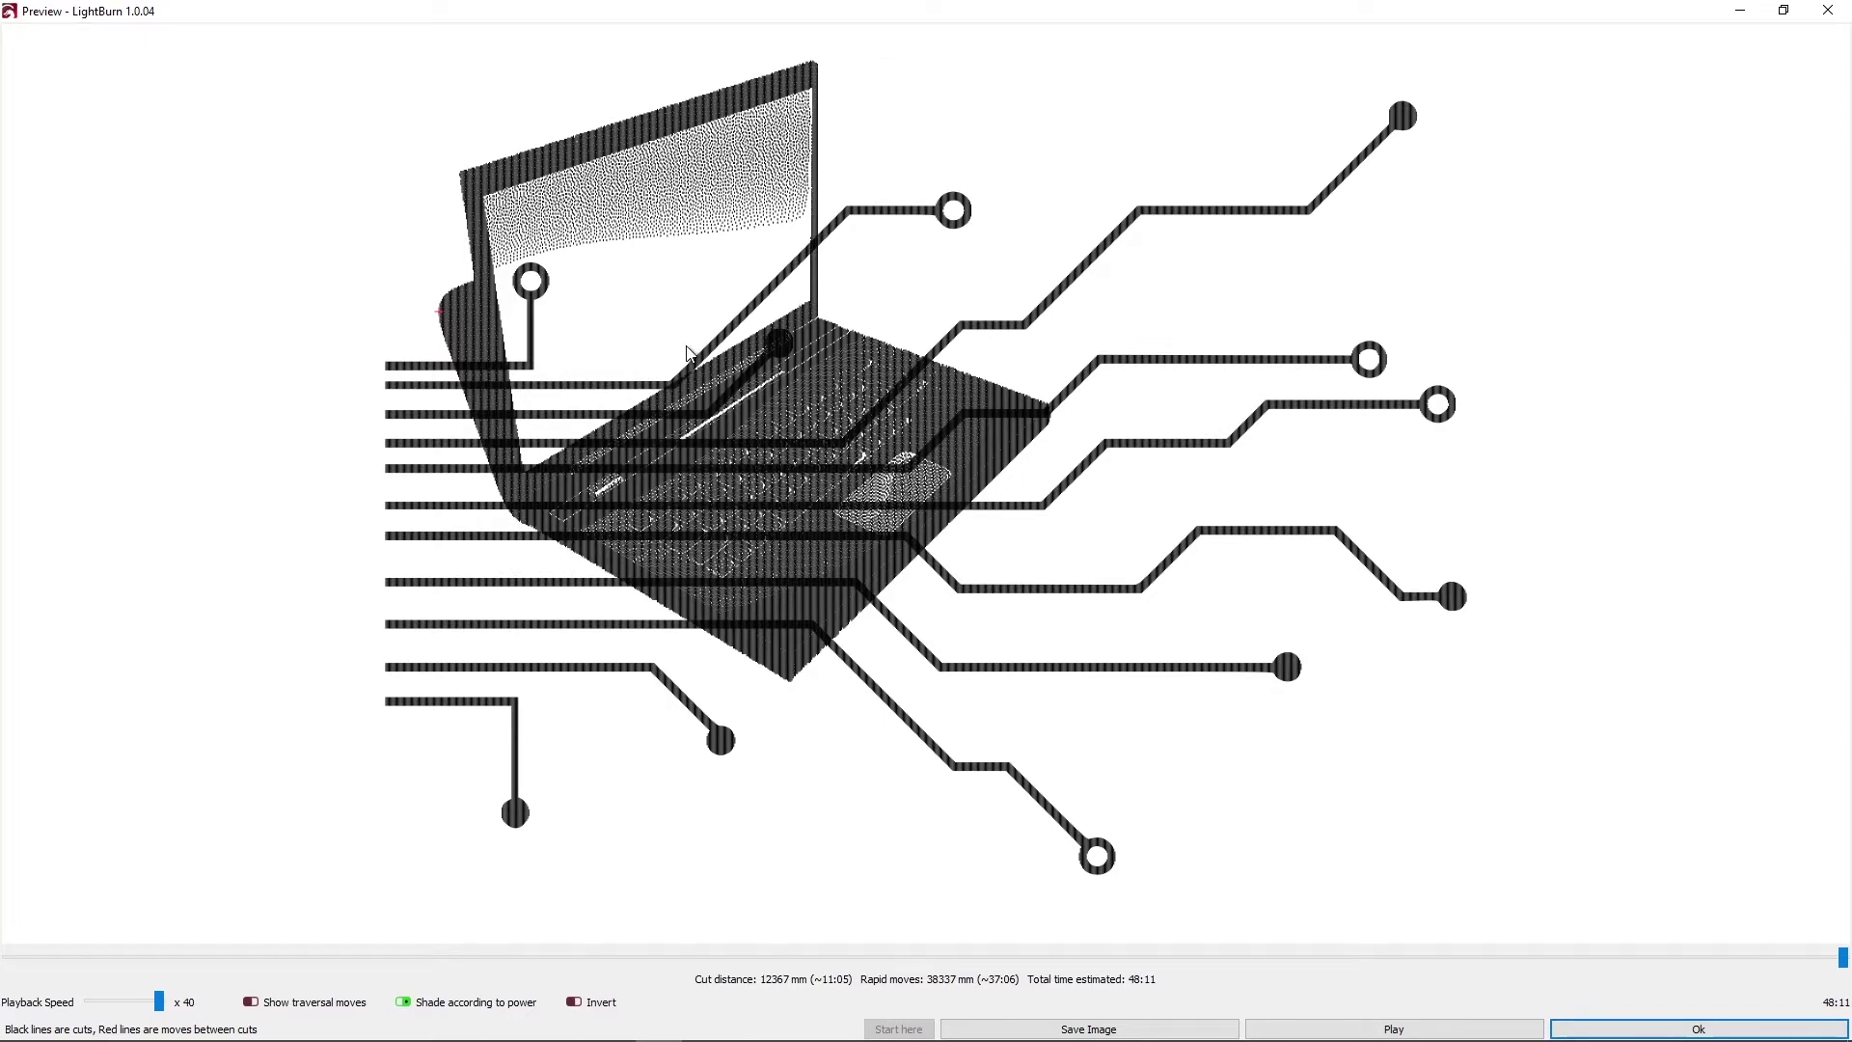
pyautogui.press('Escape')
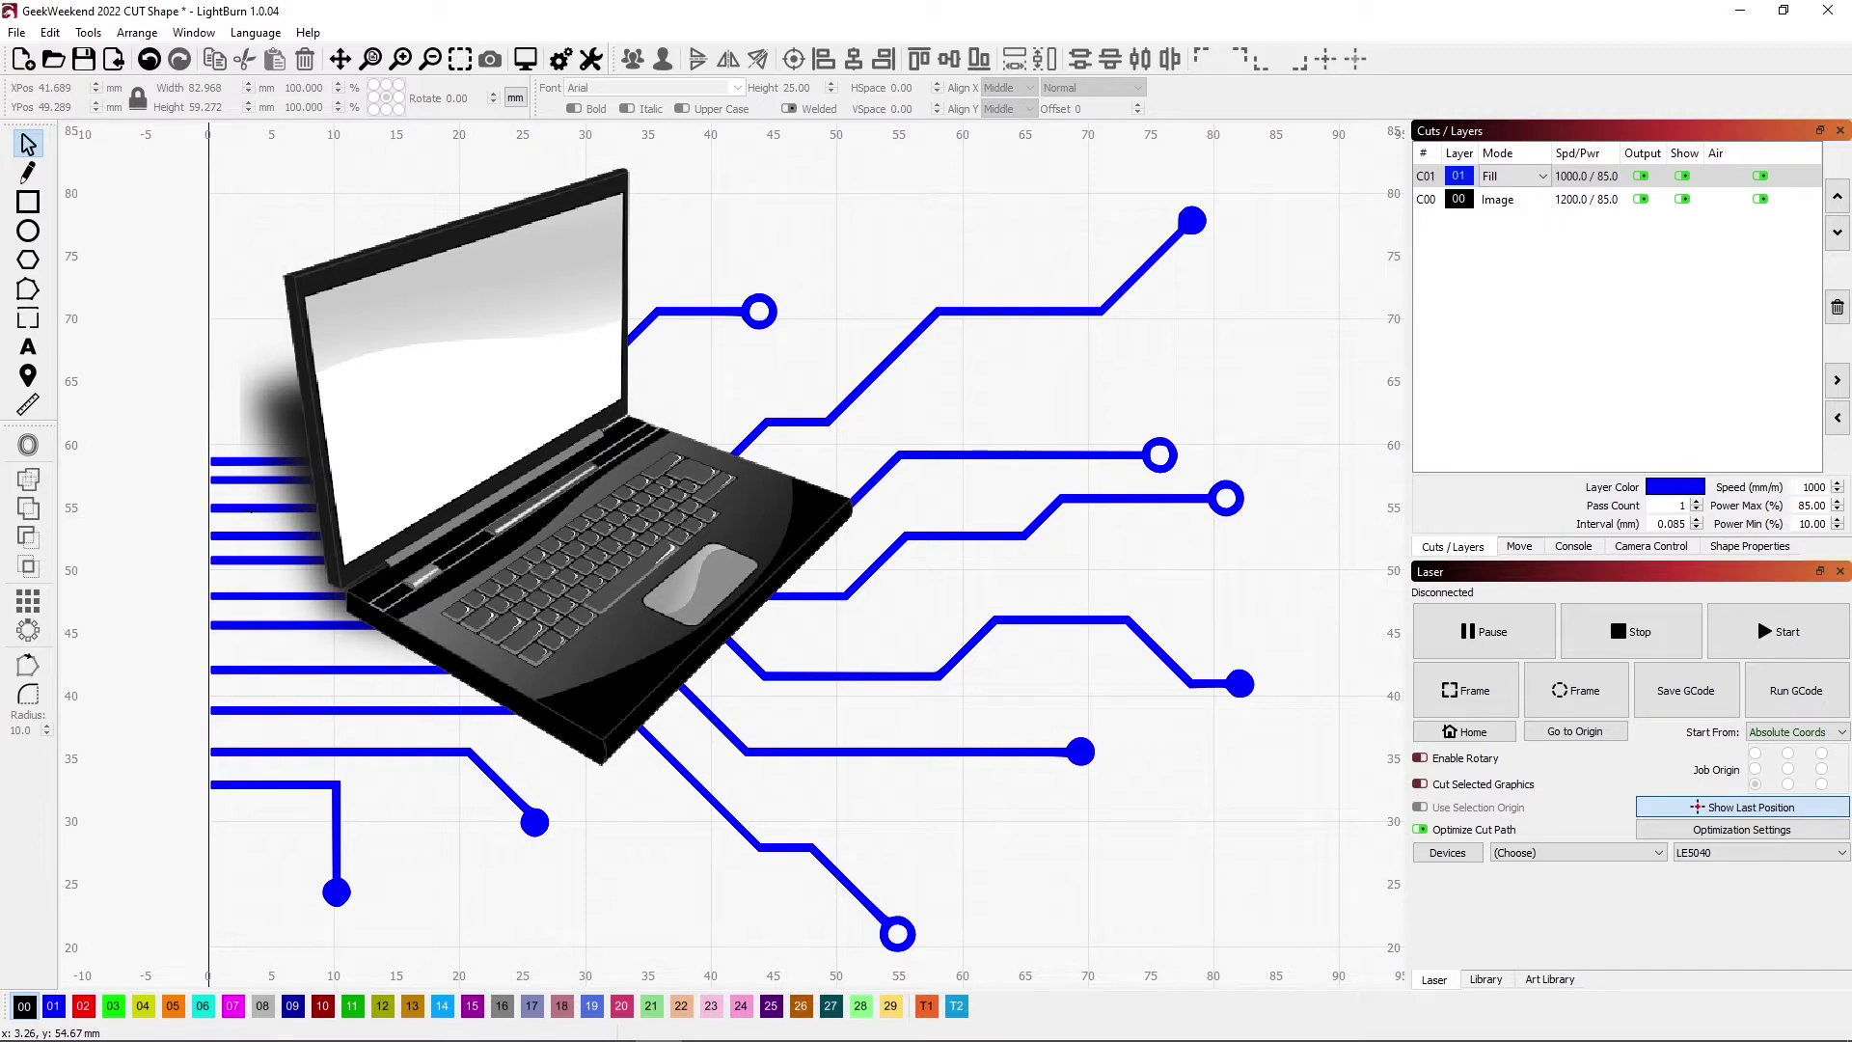
# Check the Tools menu, select then deselect the laptop image, and choose Draw Lines.
pyautogui.click(91, 32)
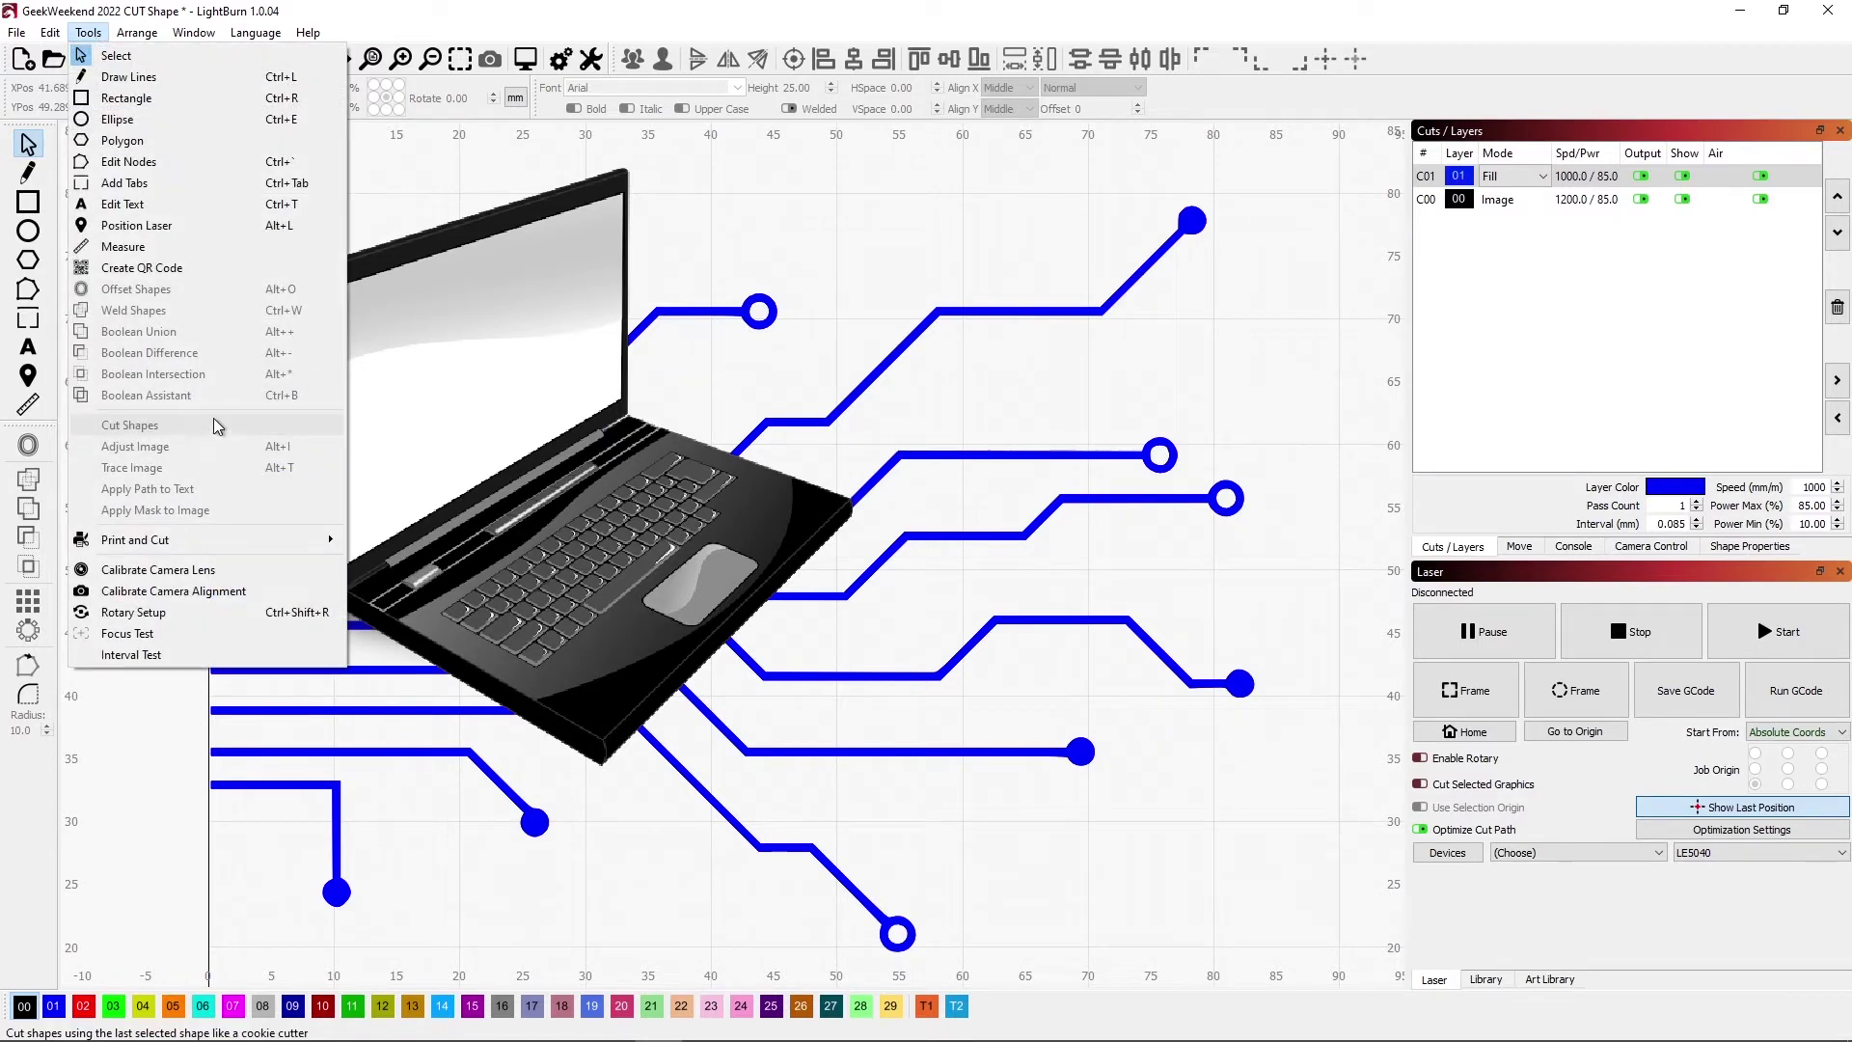
pyautogui.click(442, 173)
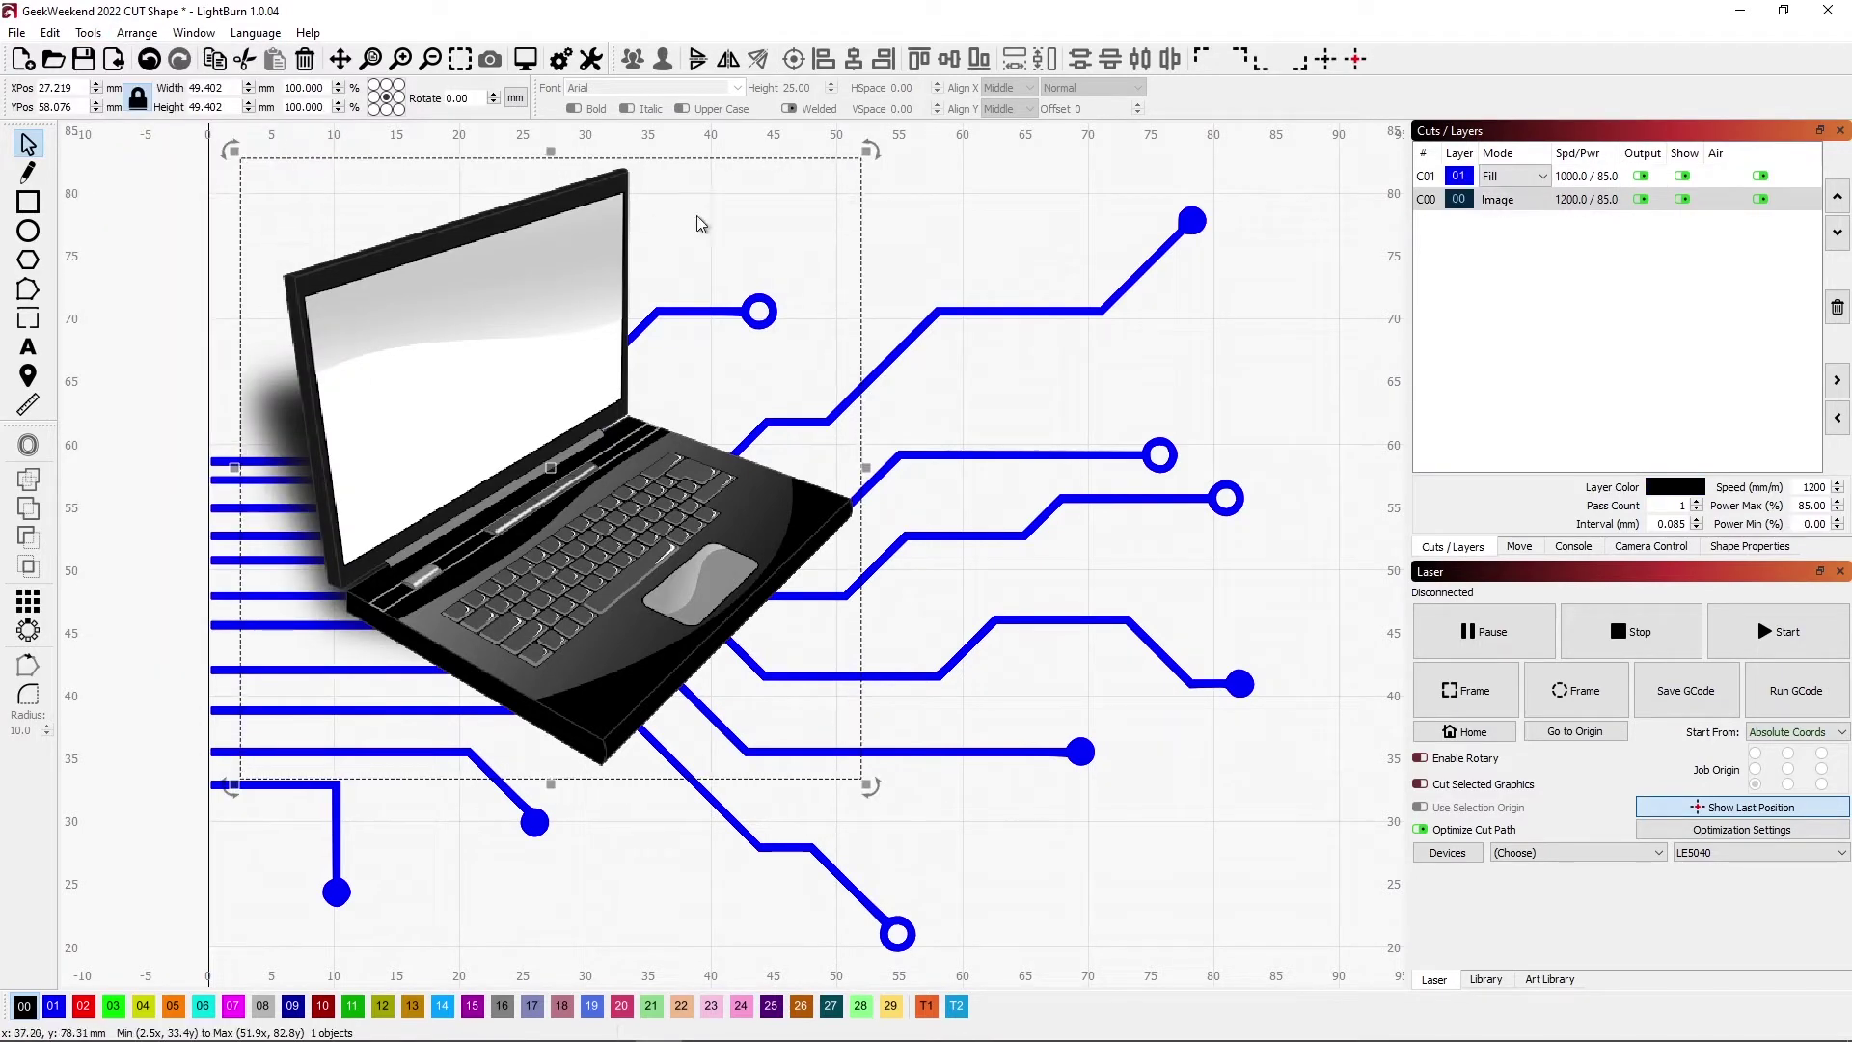
pyautogui.click(1032, 236)
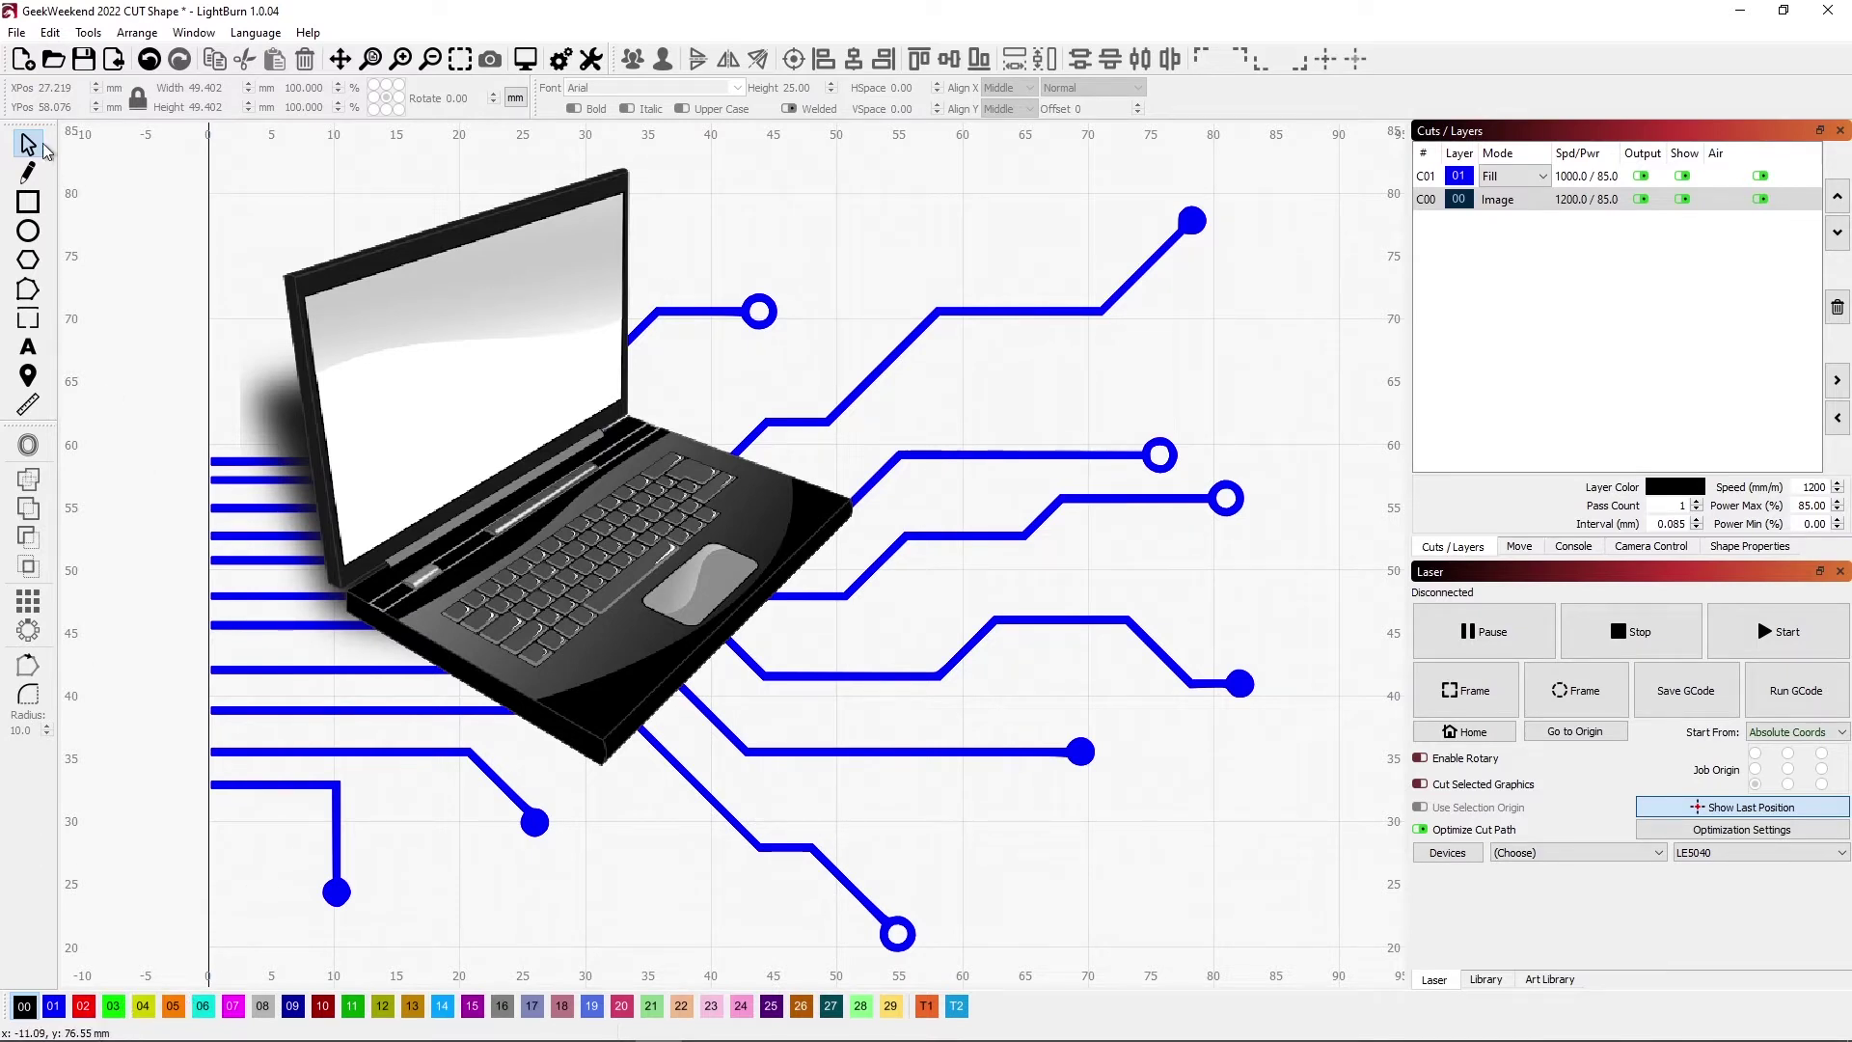
pyautogui.click(28, 173)
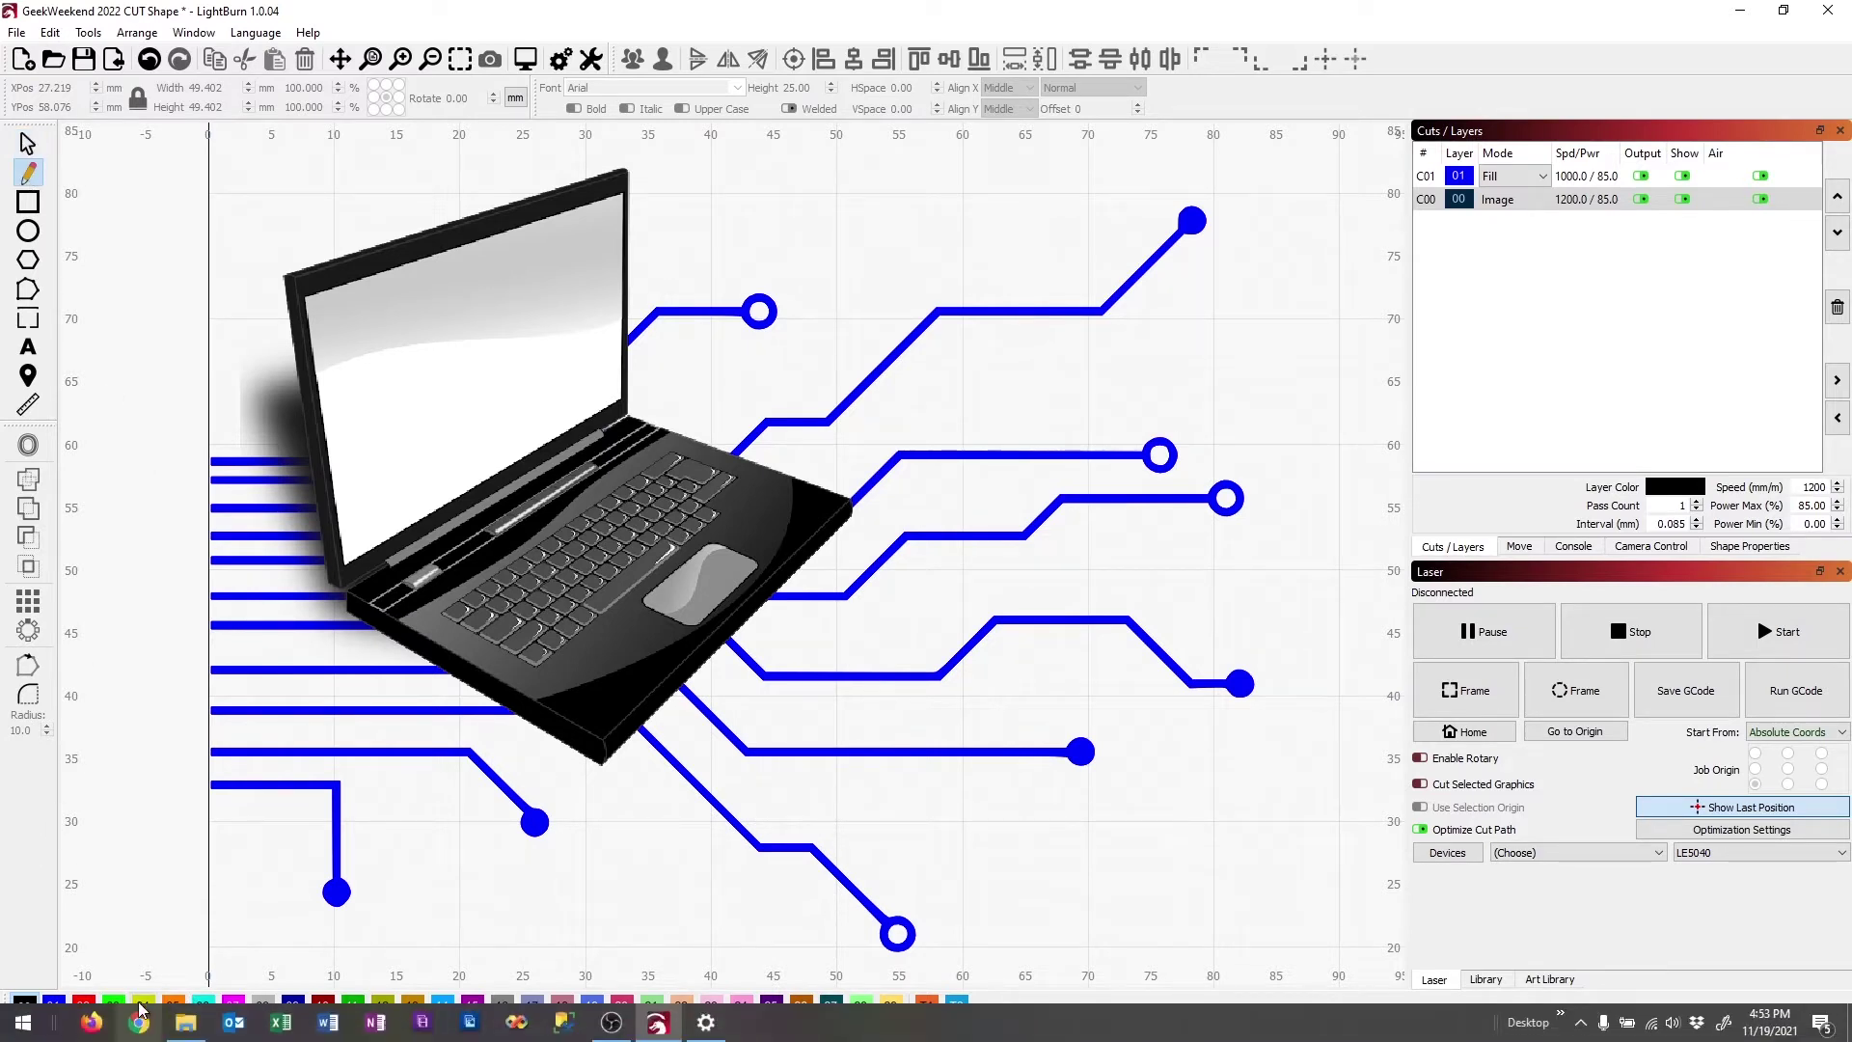
# Trace a closed outline on layer 03 around the laptop's screen and base corners.
pyautogui.click(112, 1011)
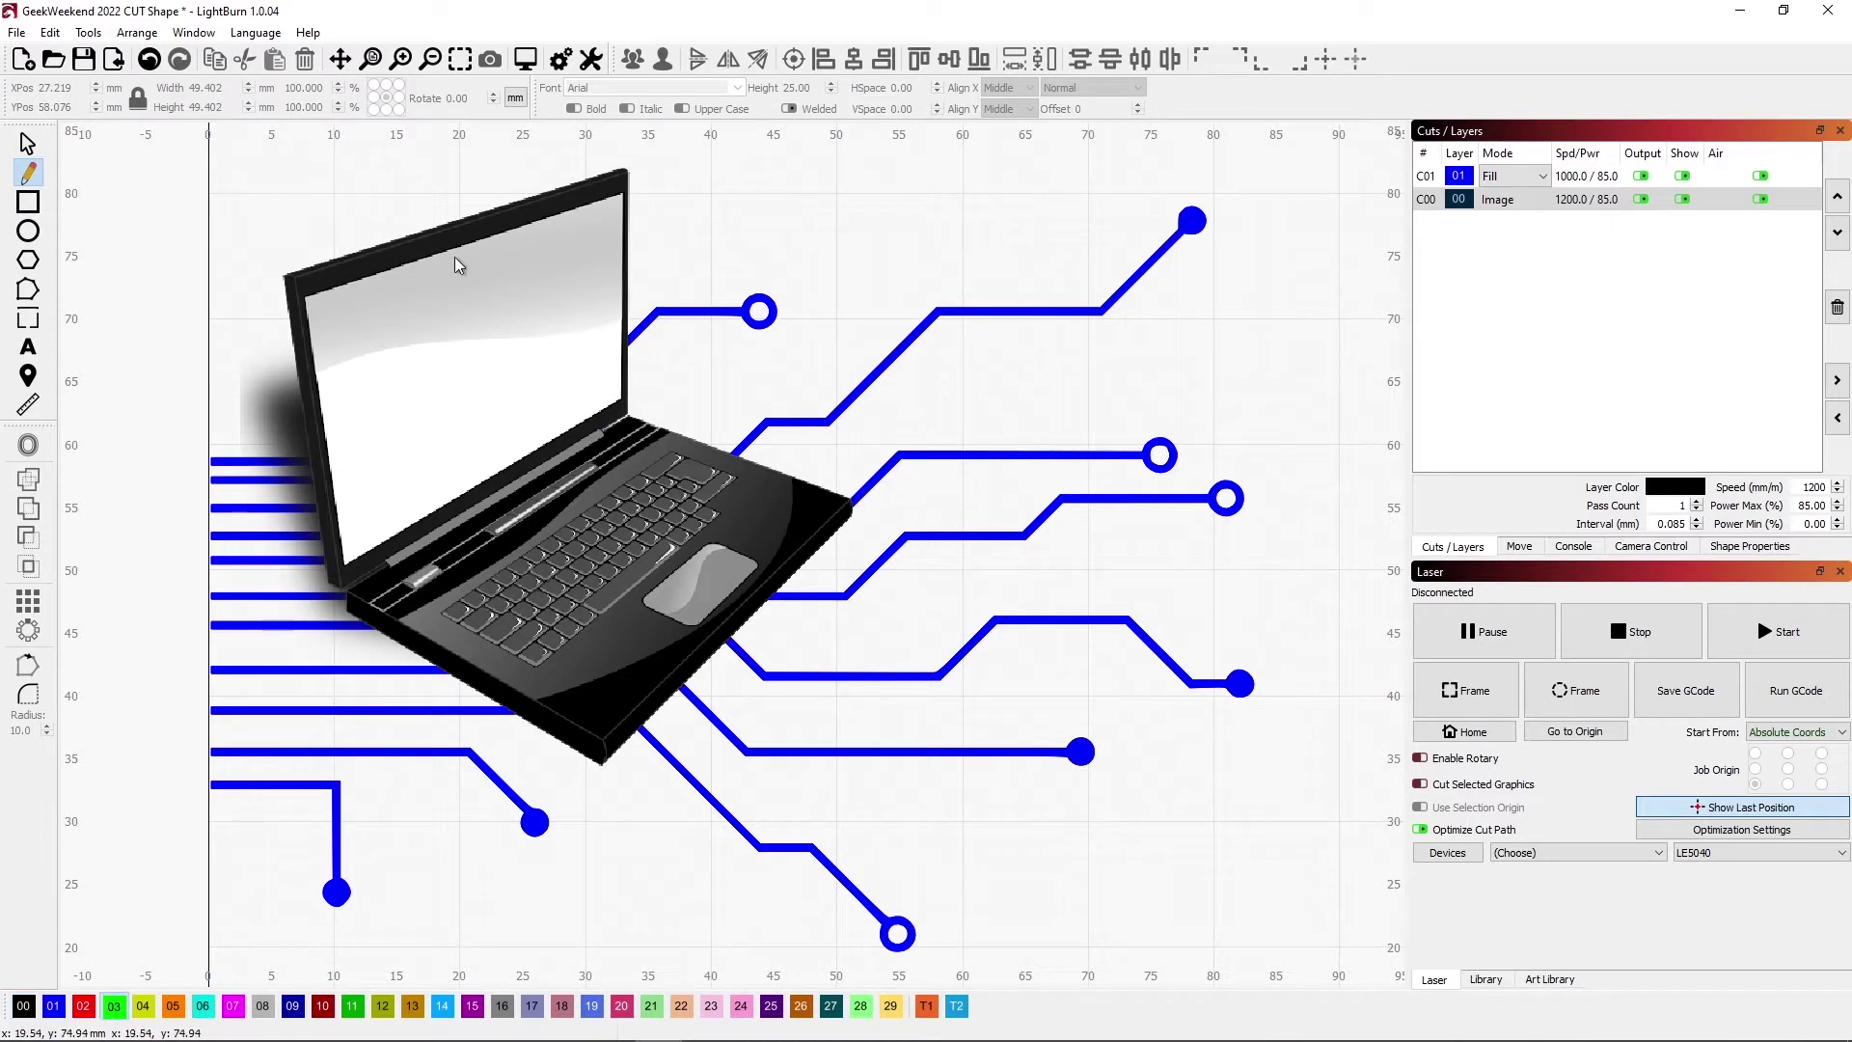
pyautogui.click(633, 177)
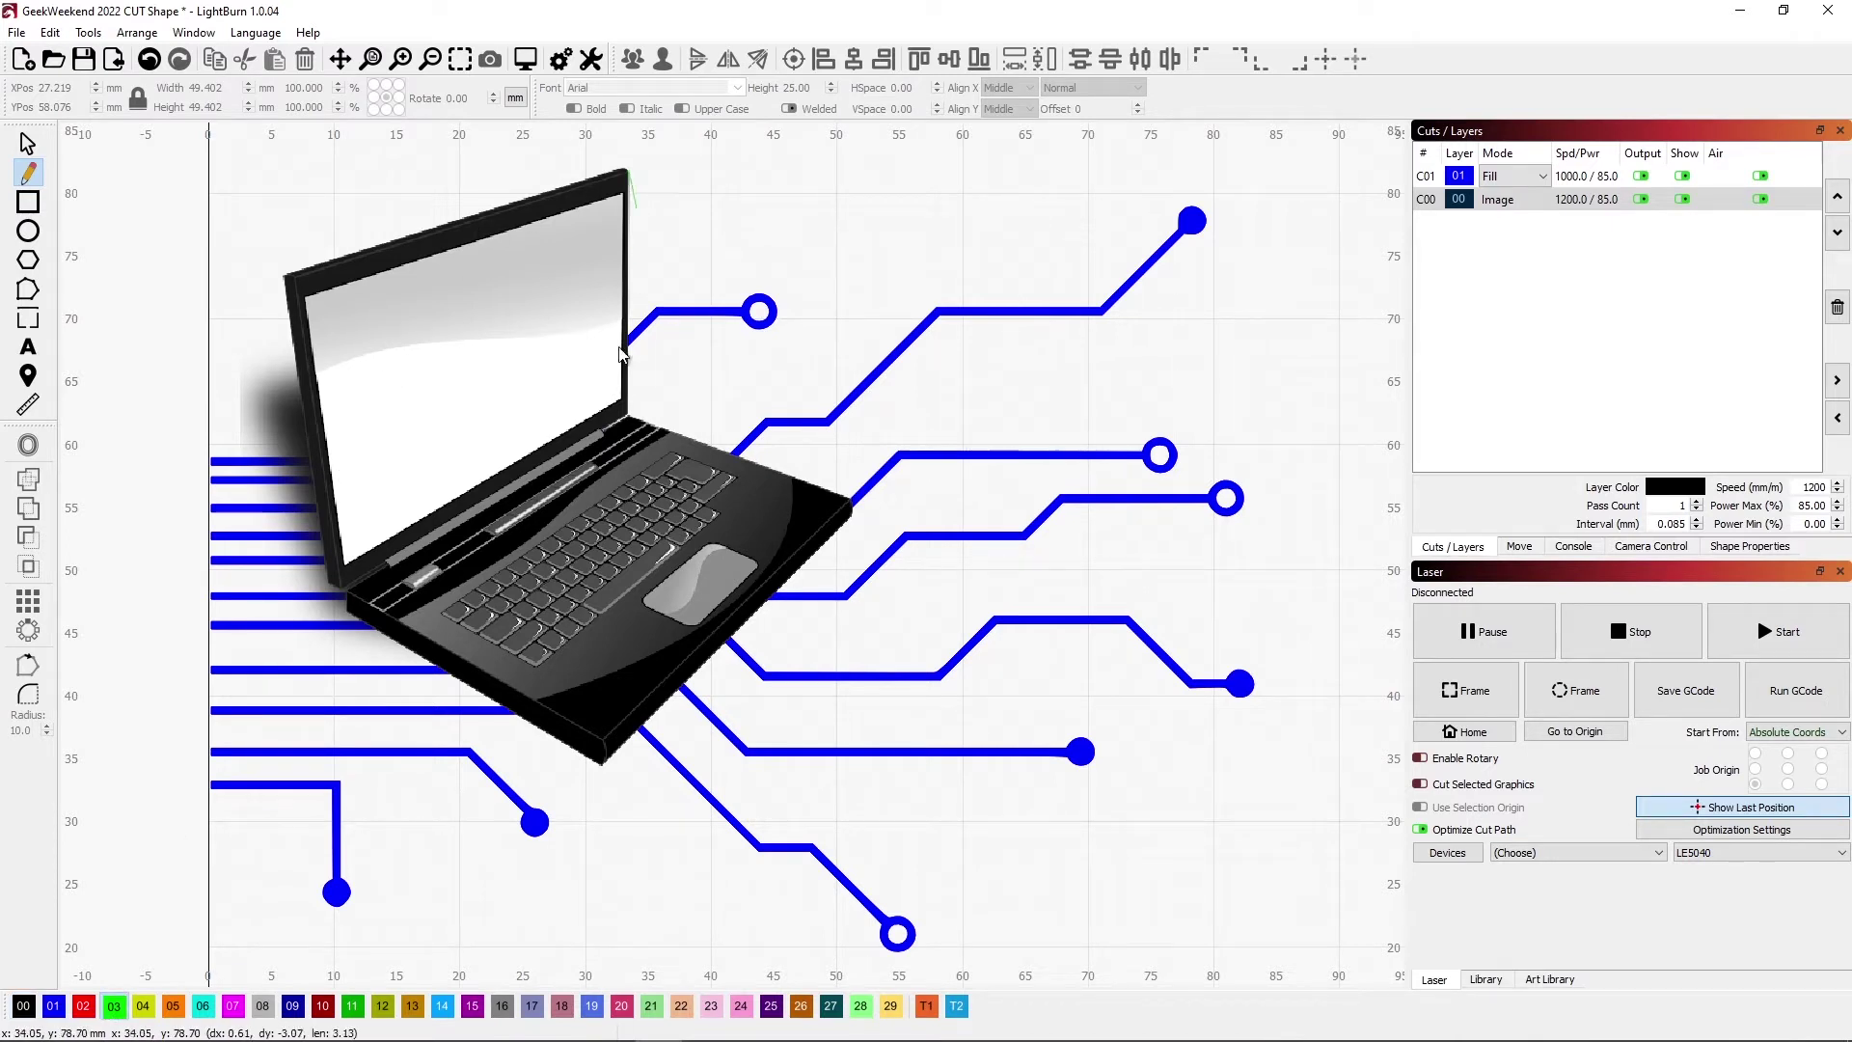
pyautogui.click(633, 420)
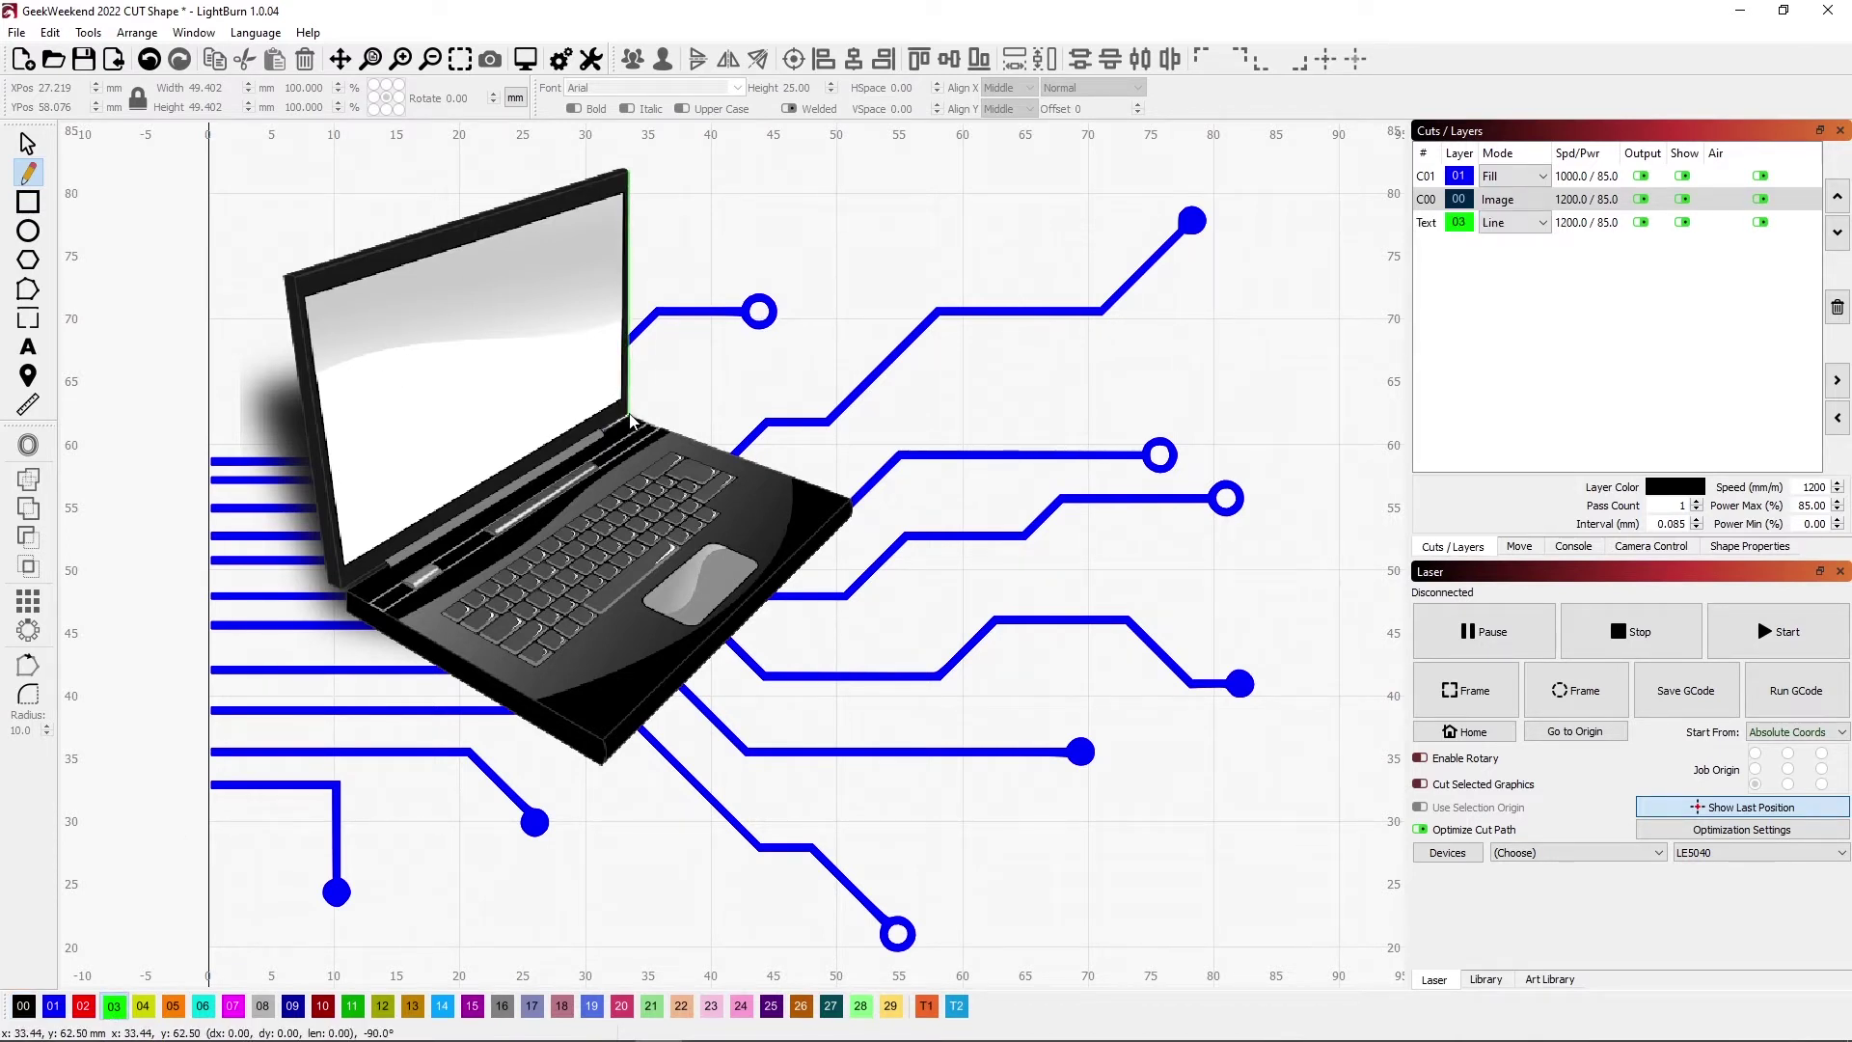
pyautogui.scroll(8, 853, 507)
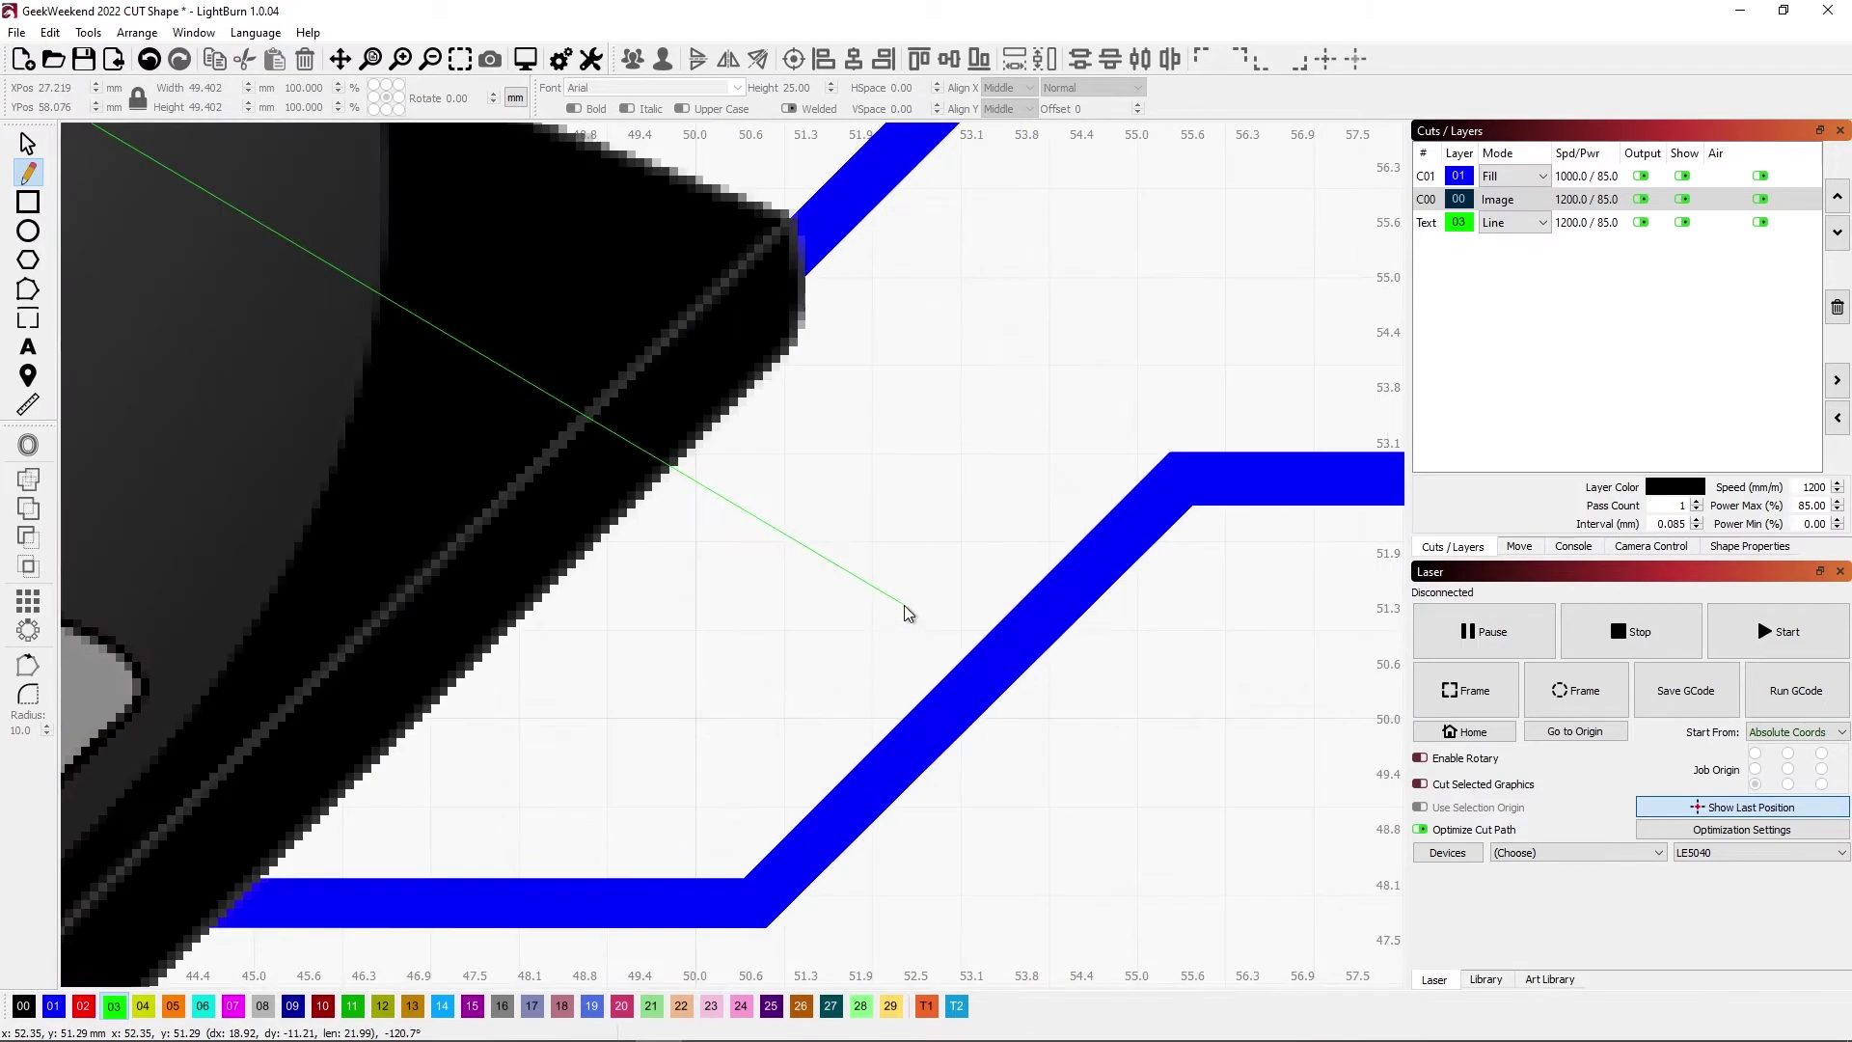
pyautogui.click(805, 222)
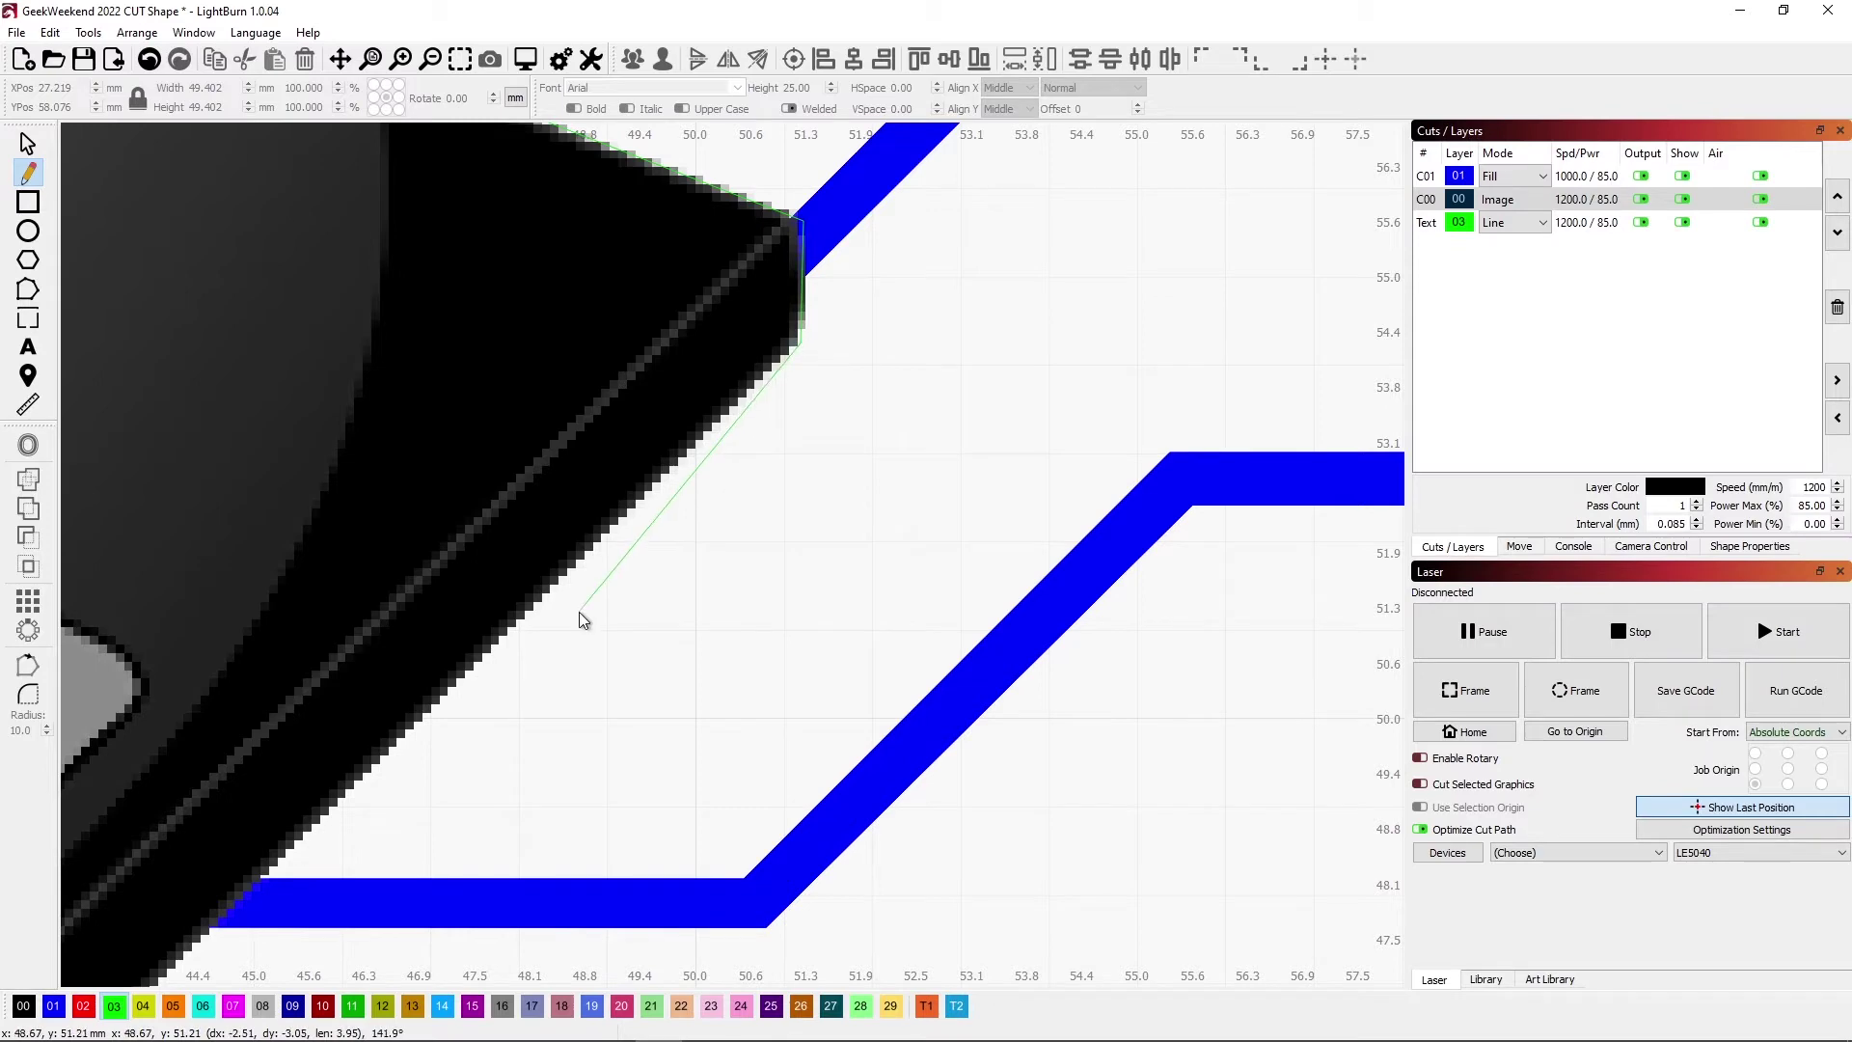
pyautogui.scroll(-8, 578, 613)
pyautogui.scroll(8, 479, 782)
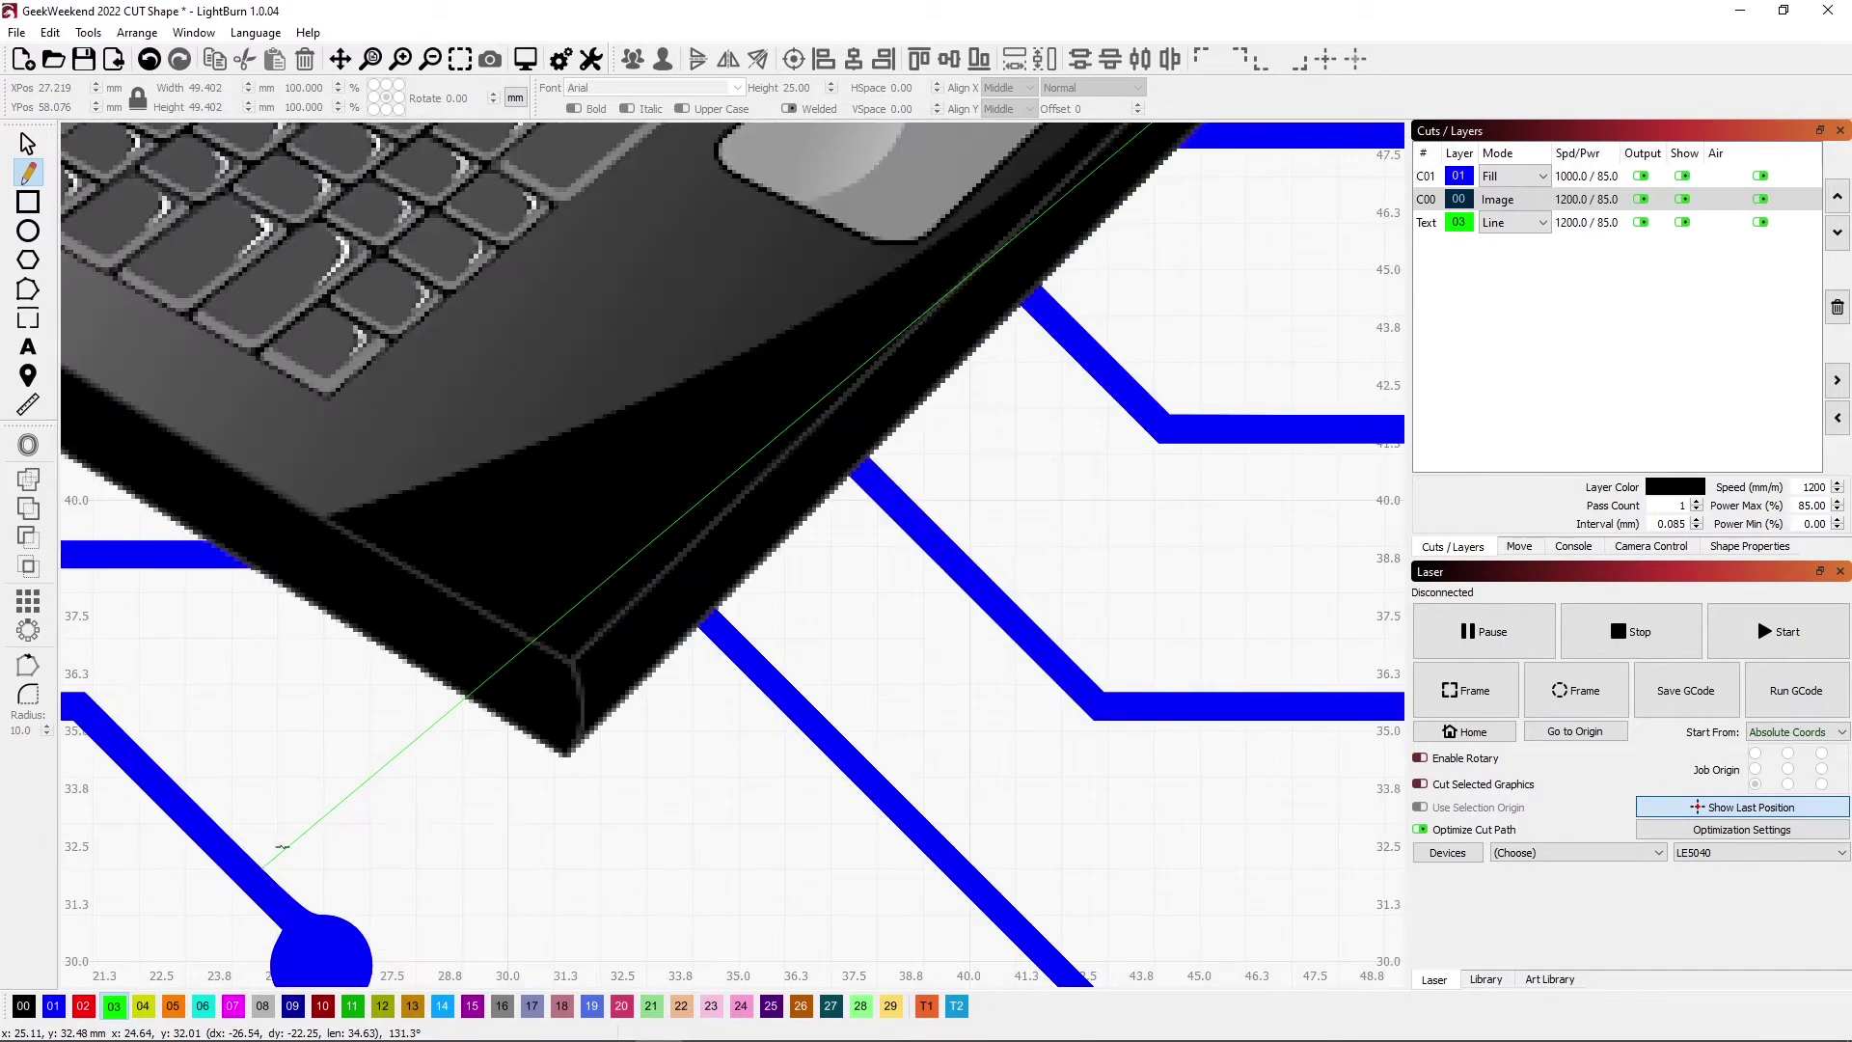
pyautogui.click(566, 760)
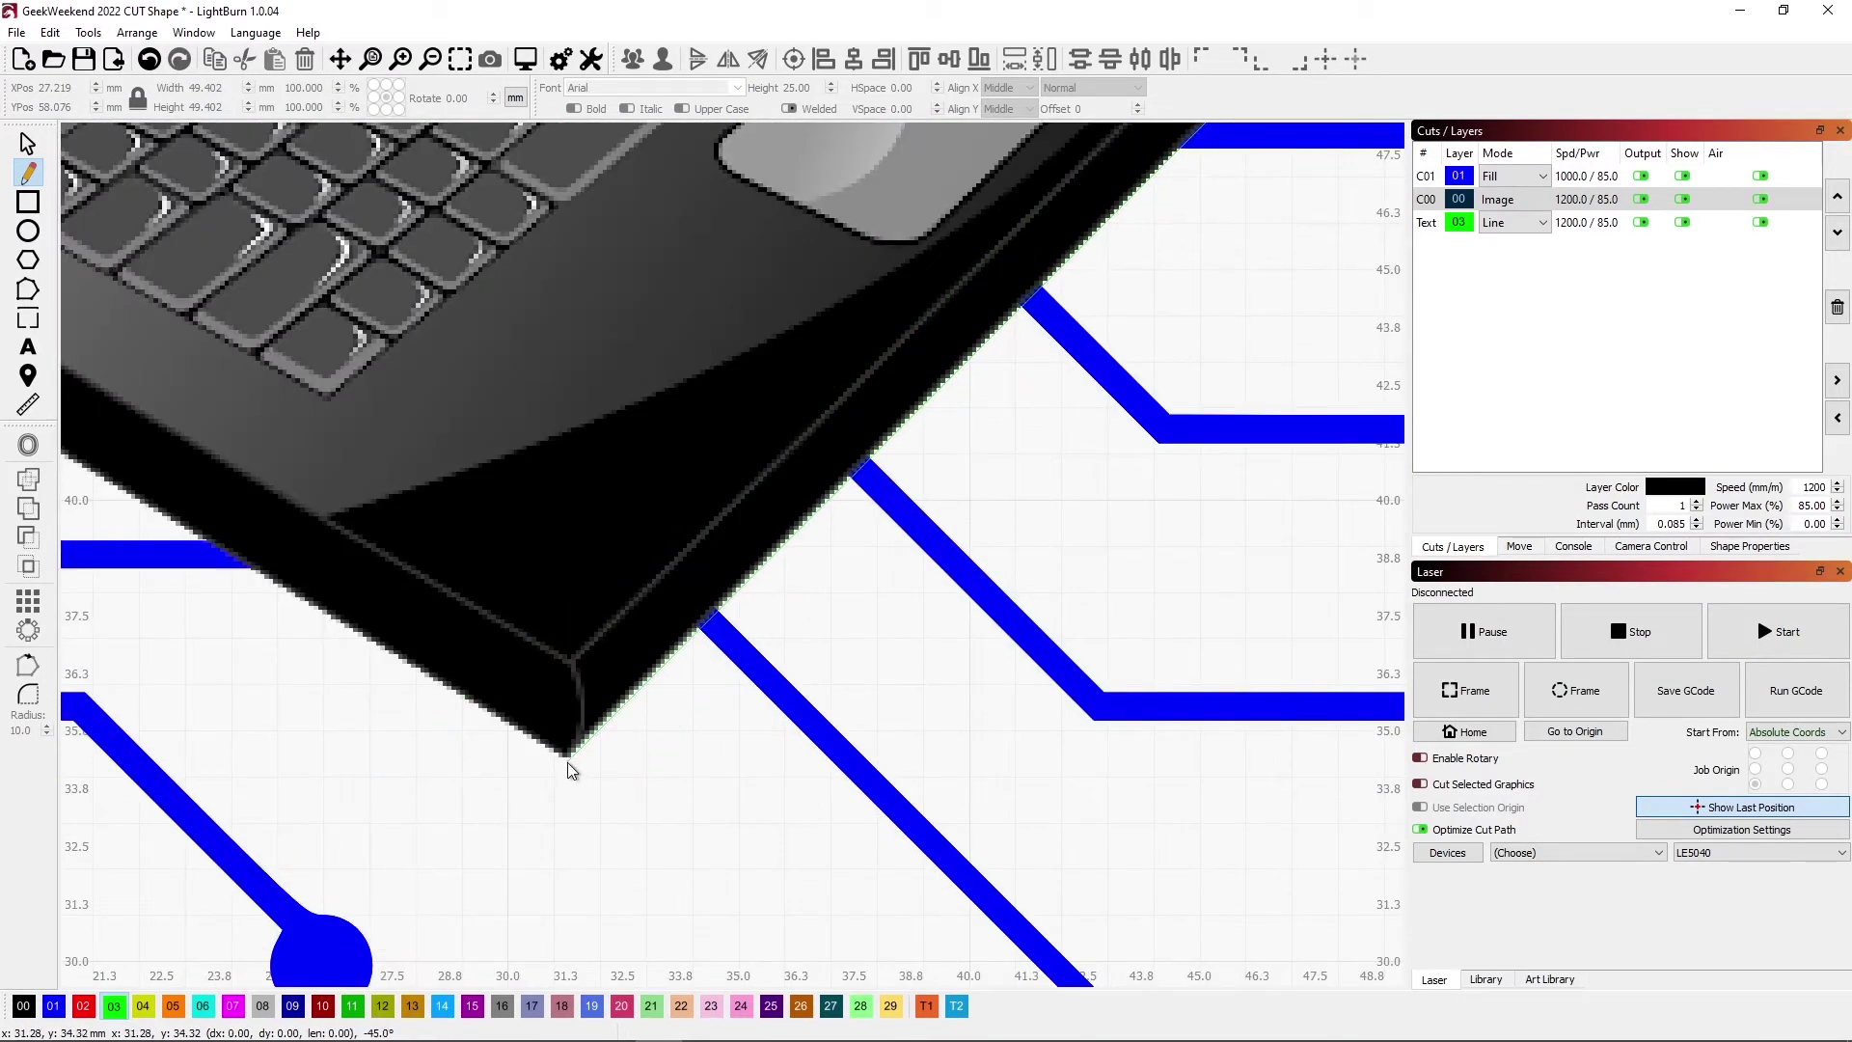
pyautogui.scroll(-8, 480, 744)
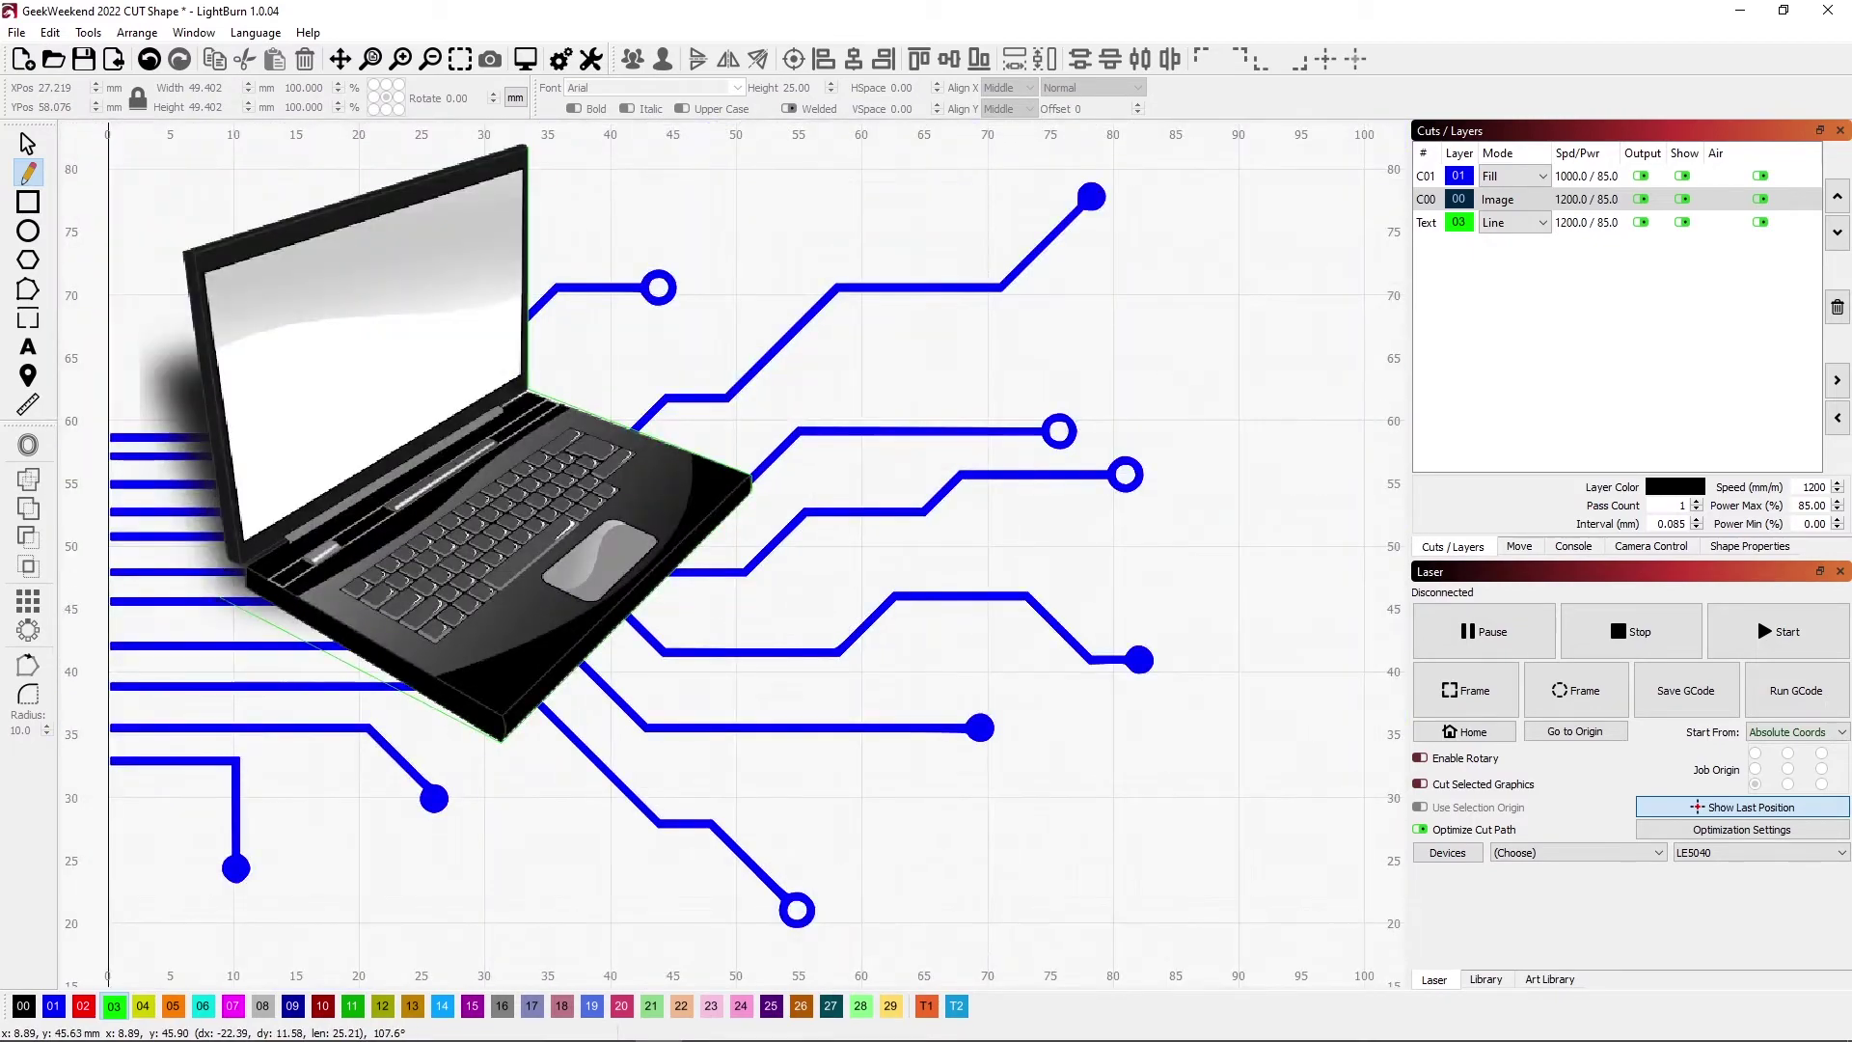
pyautogui.scroll(10, 272, 657)
pyautogui.scroll(-8, 243, 486)
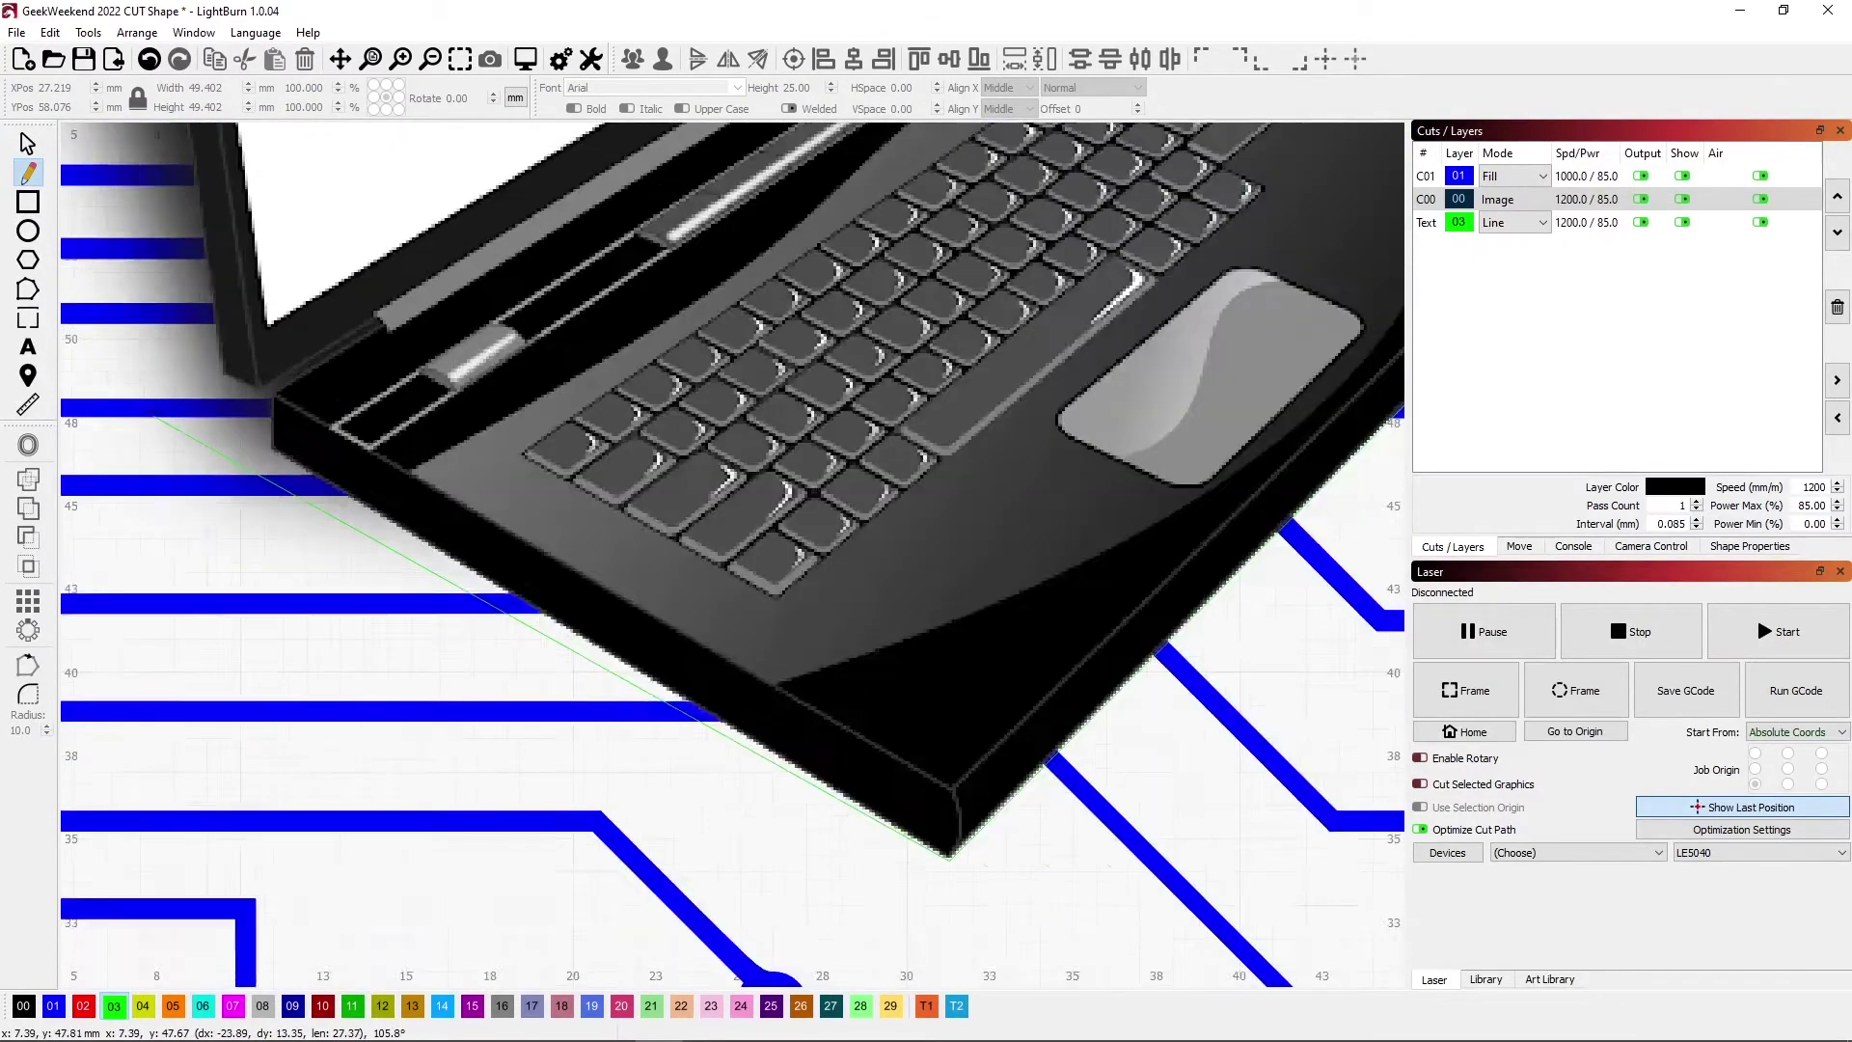
pyautogui.scroll(10, 244, 486)
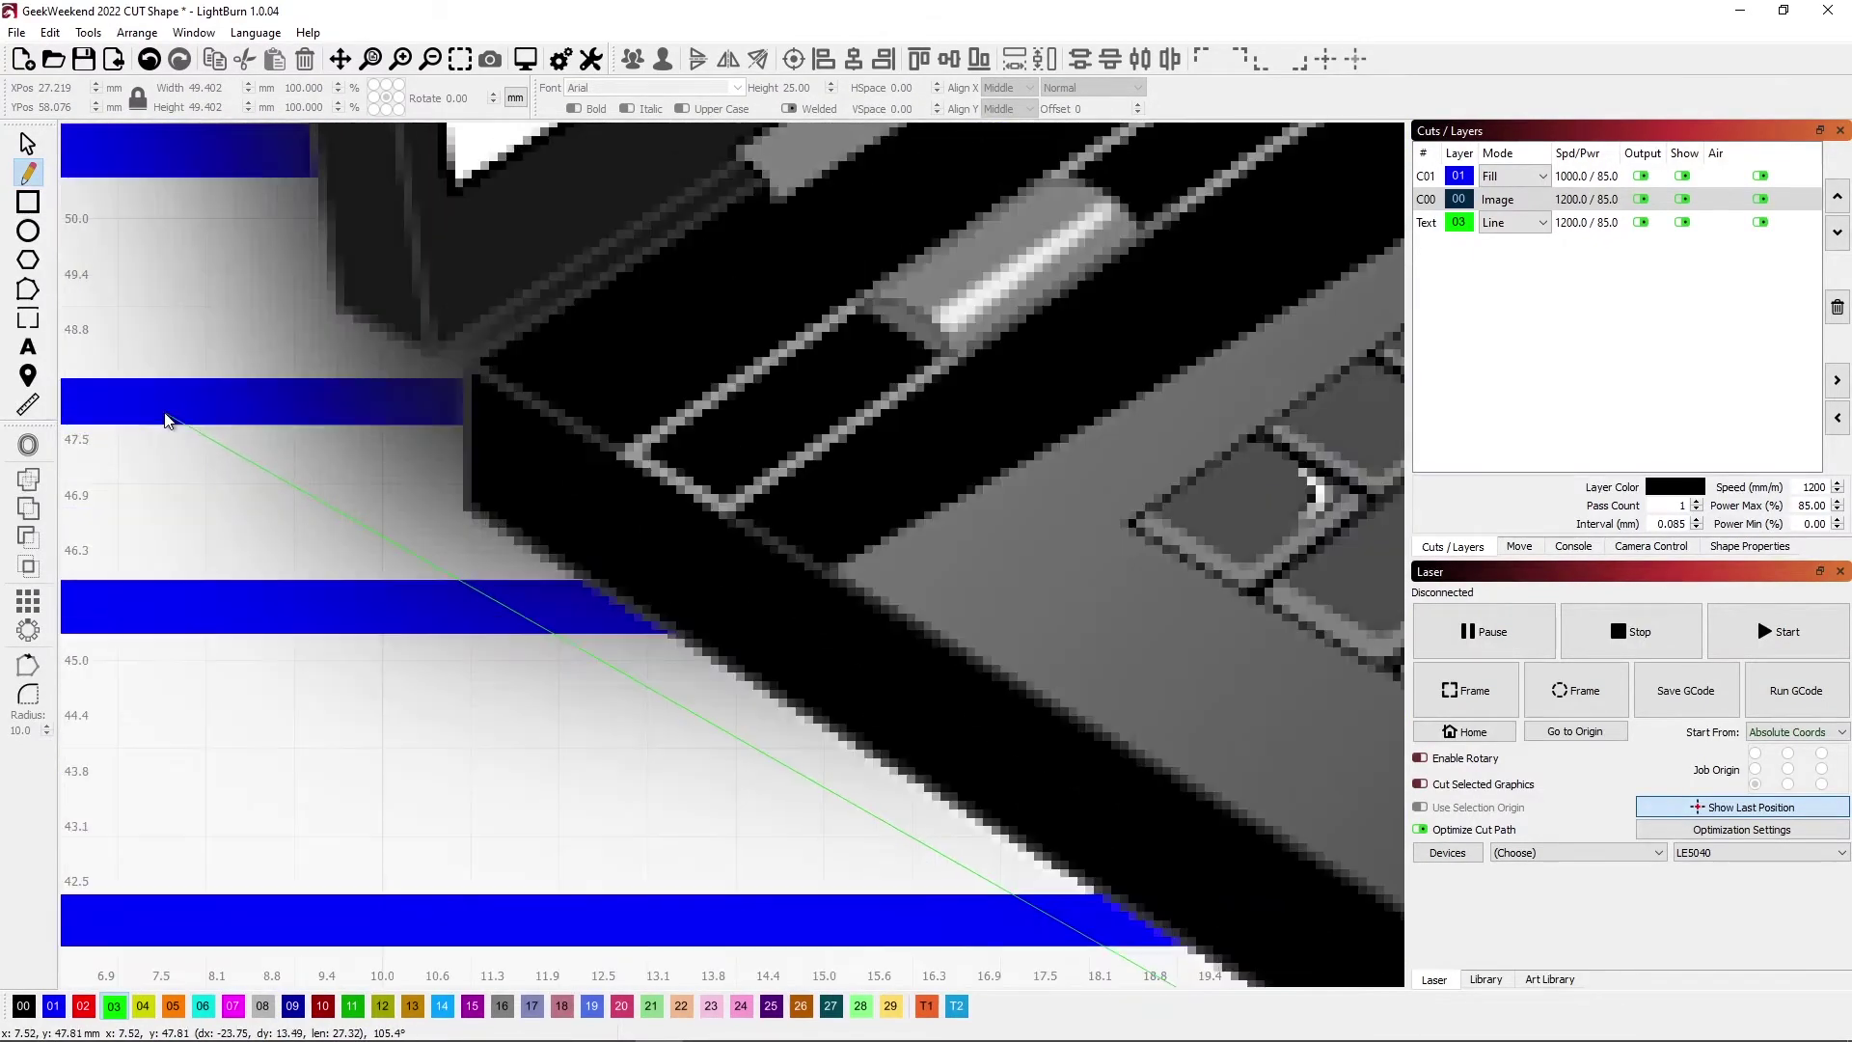
pyautogui.click(461, 508)
pyautogui.click(458, 372)
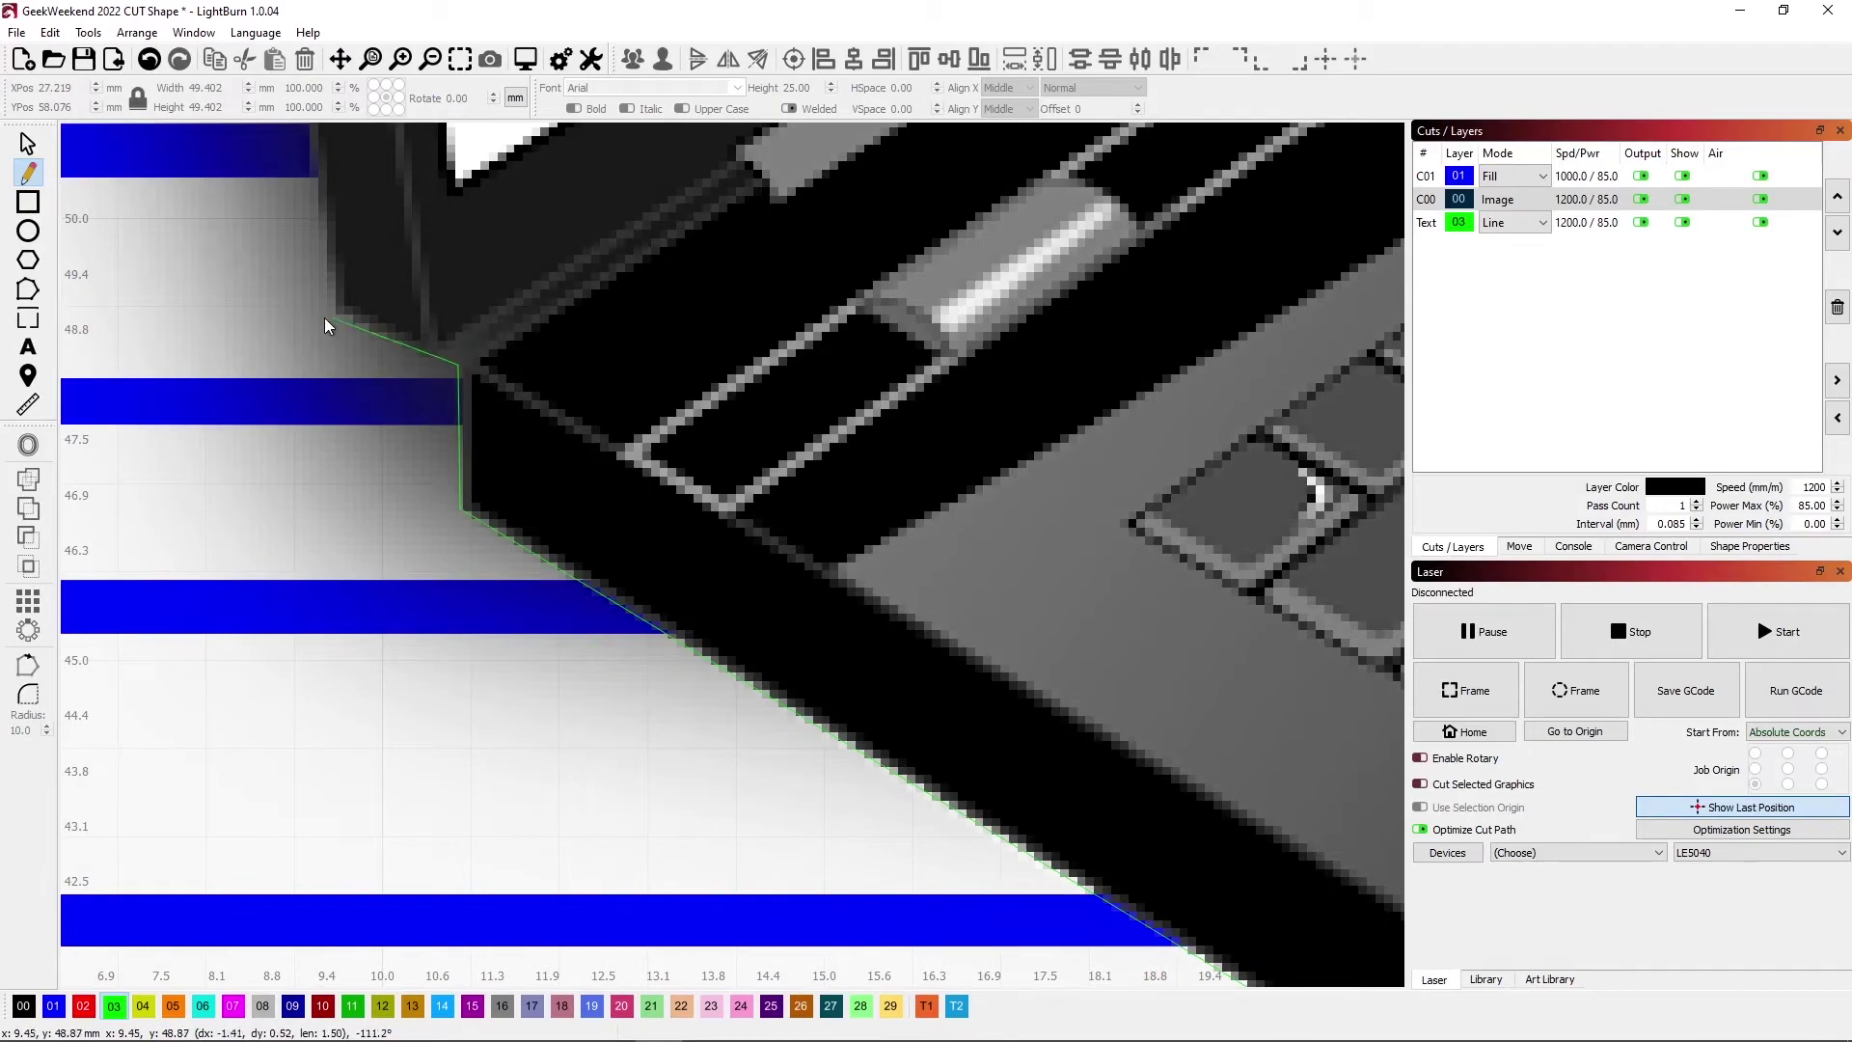
pyautogui.scroll(3, 330, 315)
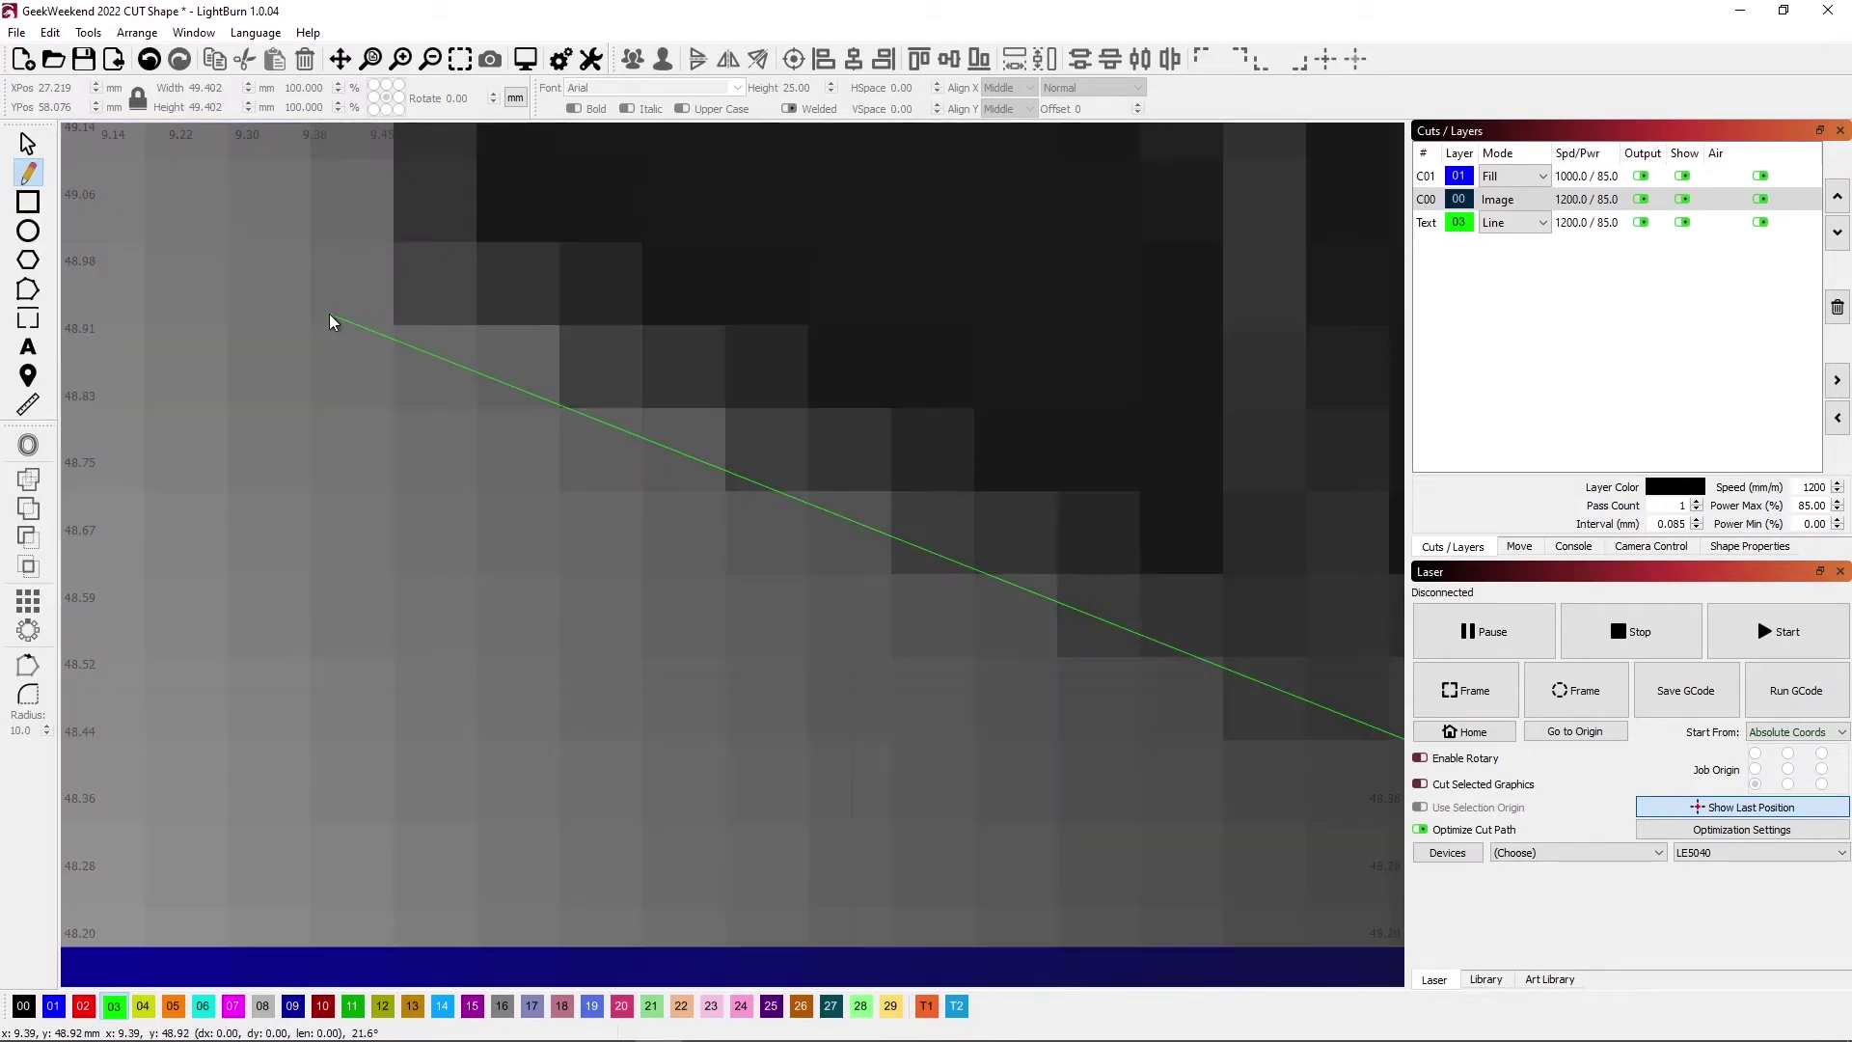
pyautogui.scroll(-3, 330, 314)
pyautogui.scroll(-6, 330, 315)
pyautogui.scroll(-2, 329, 314)
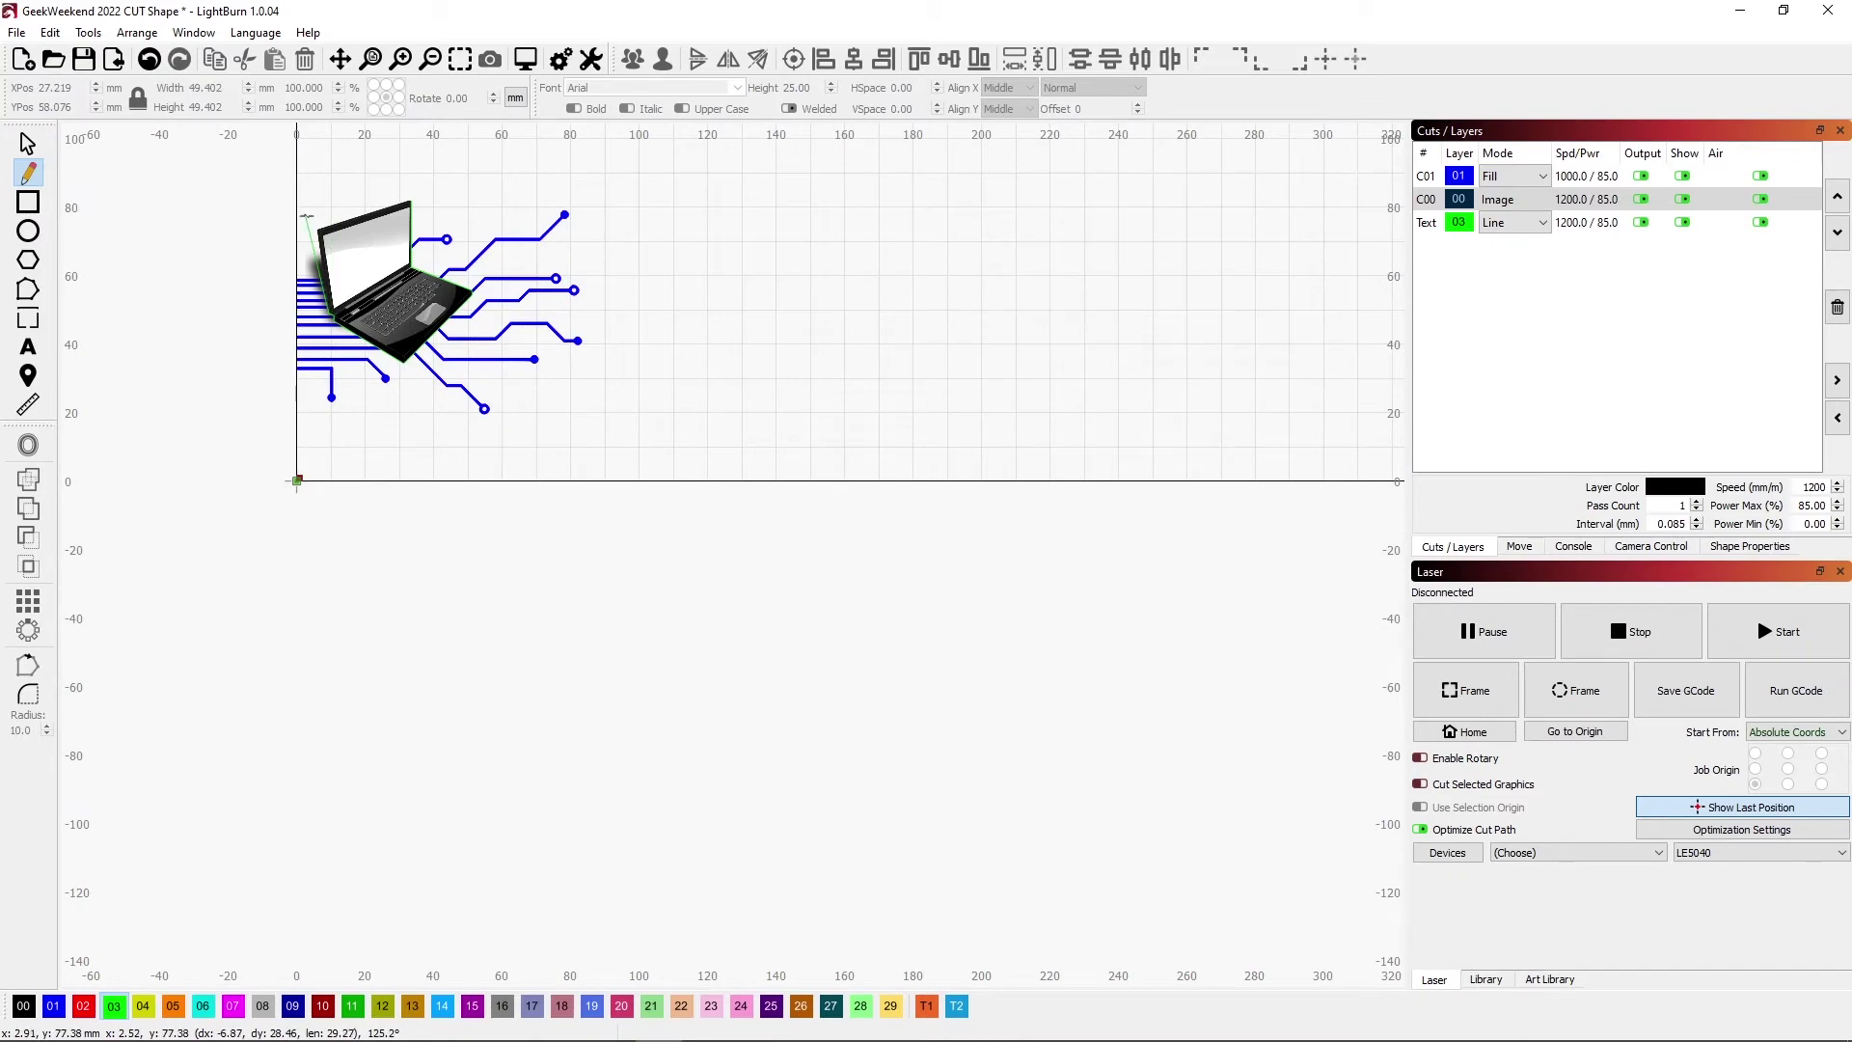
pyautogui.scroll(10, 329, 314)
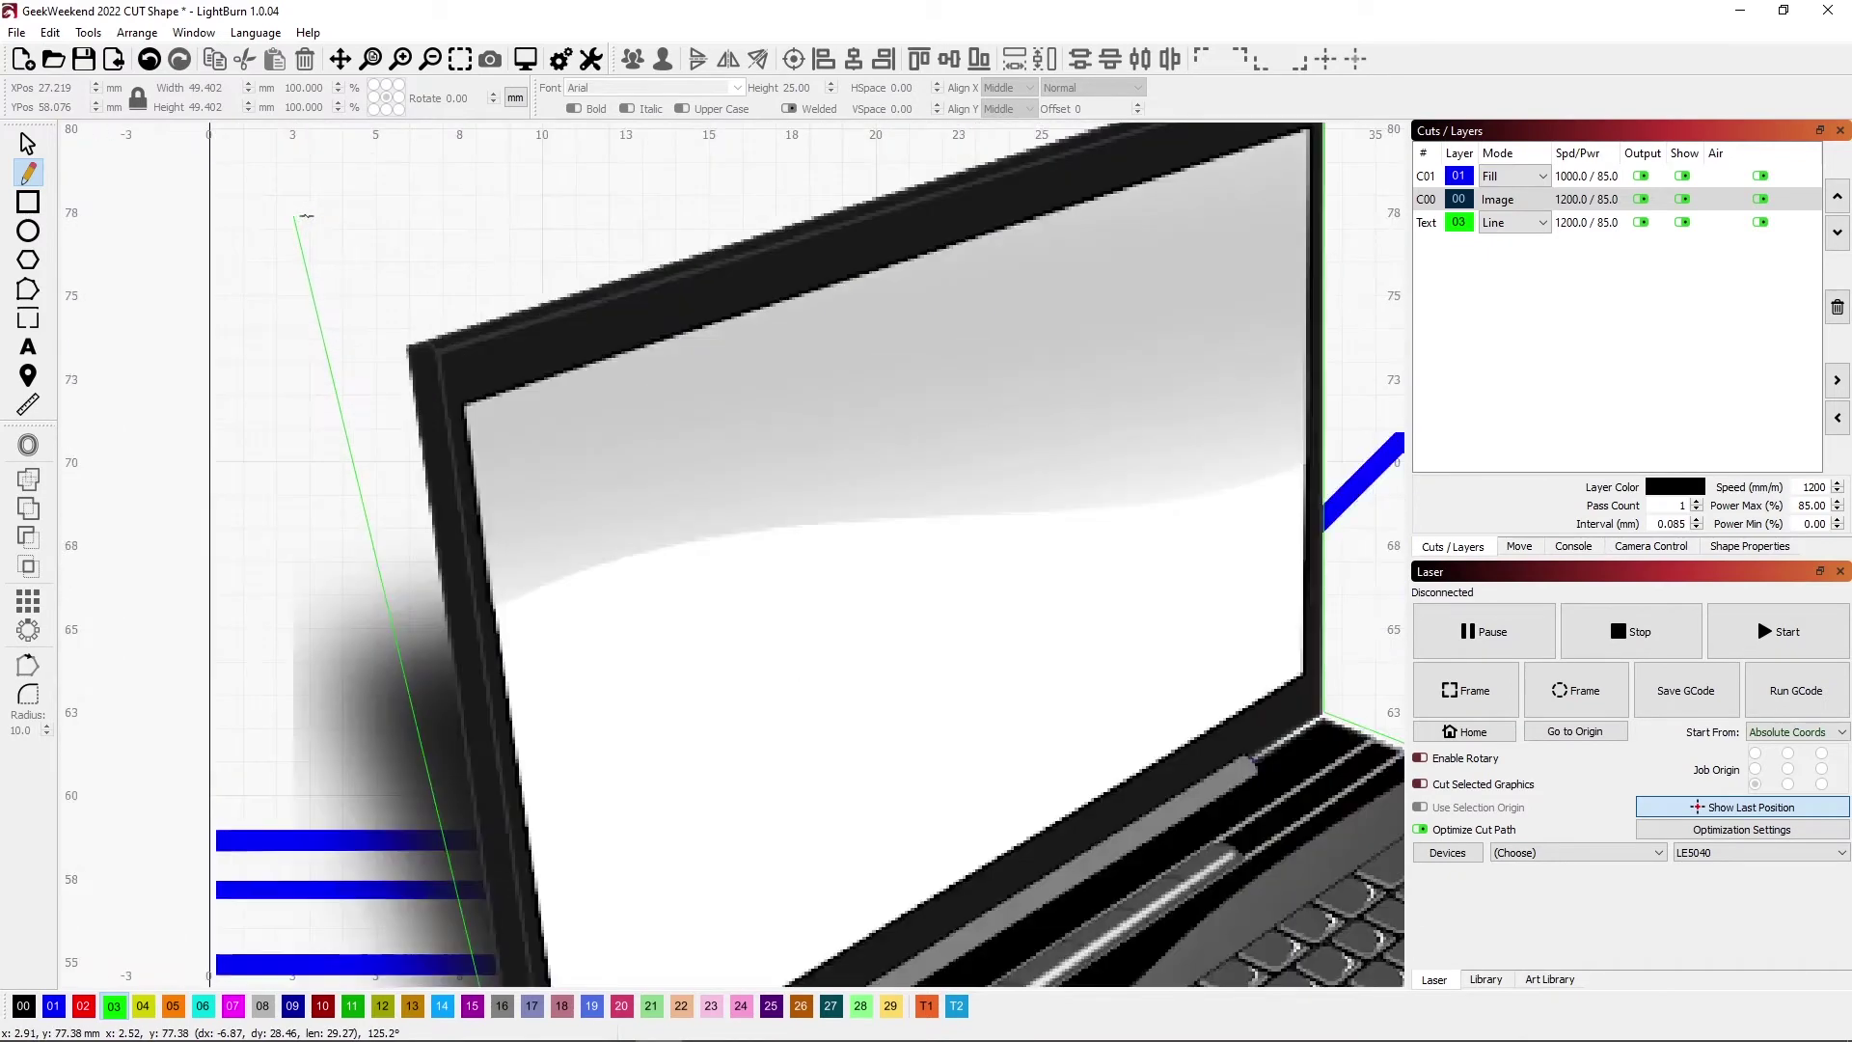
pyautogui.click(407, 352)
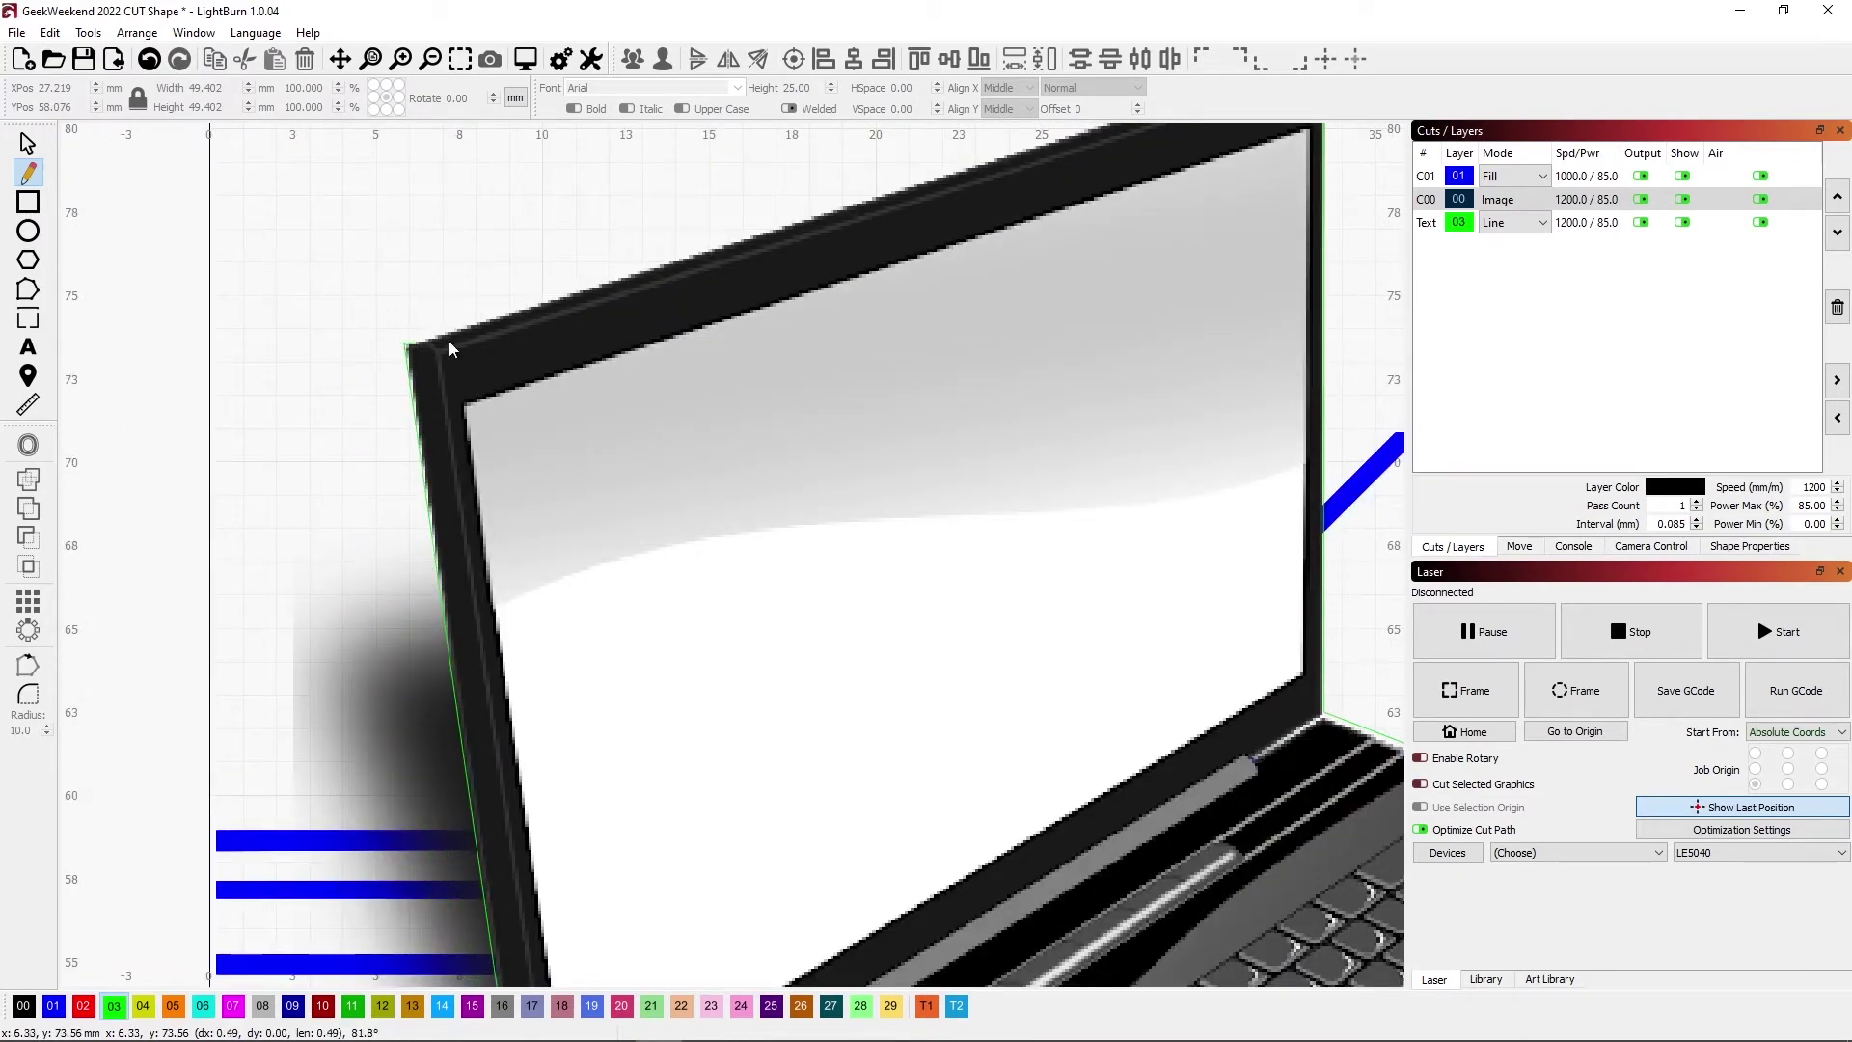
pyautogui.click(1426, 175)
pyautogui.scroll(3, 1338, 182)
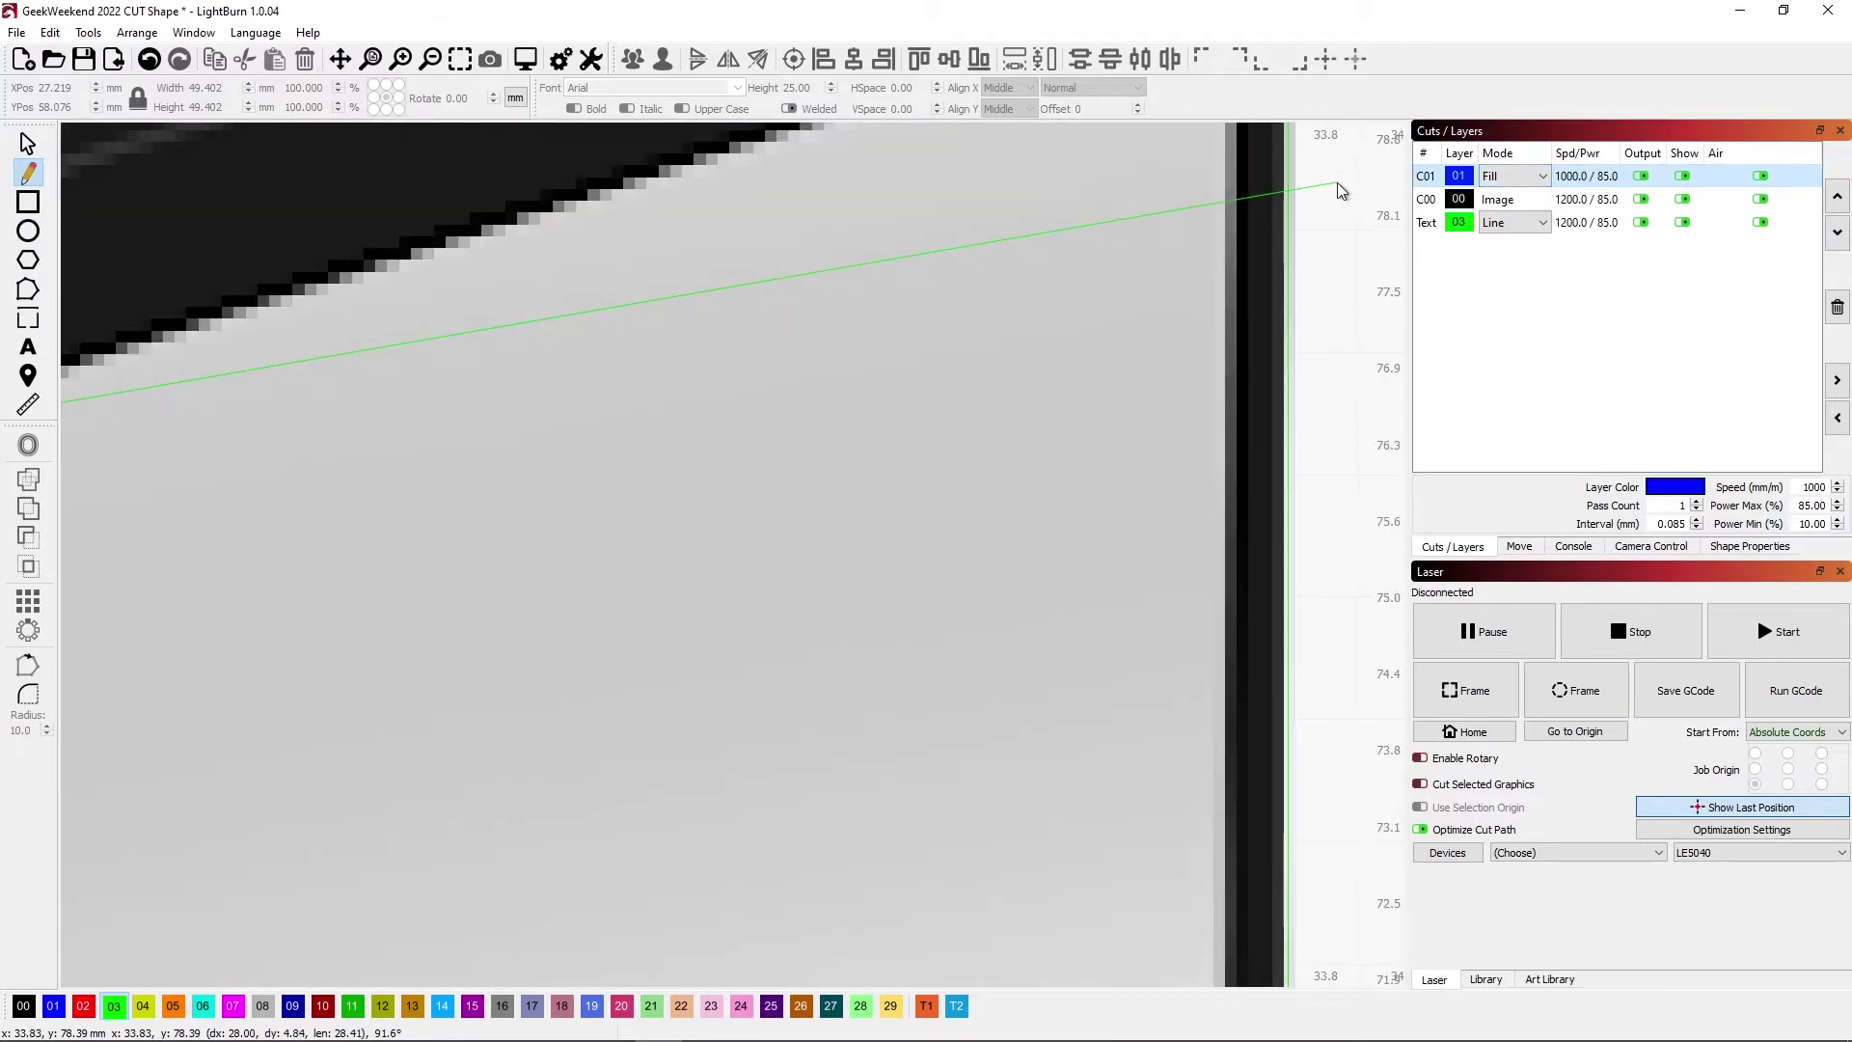
pyautogui.scroll(-8, 1337, 182)
pyautogui.scroll(10, 1337, 184)
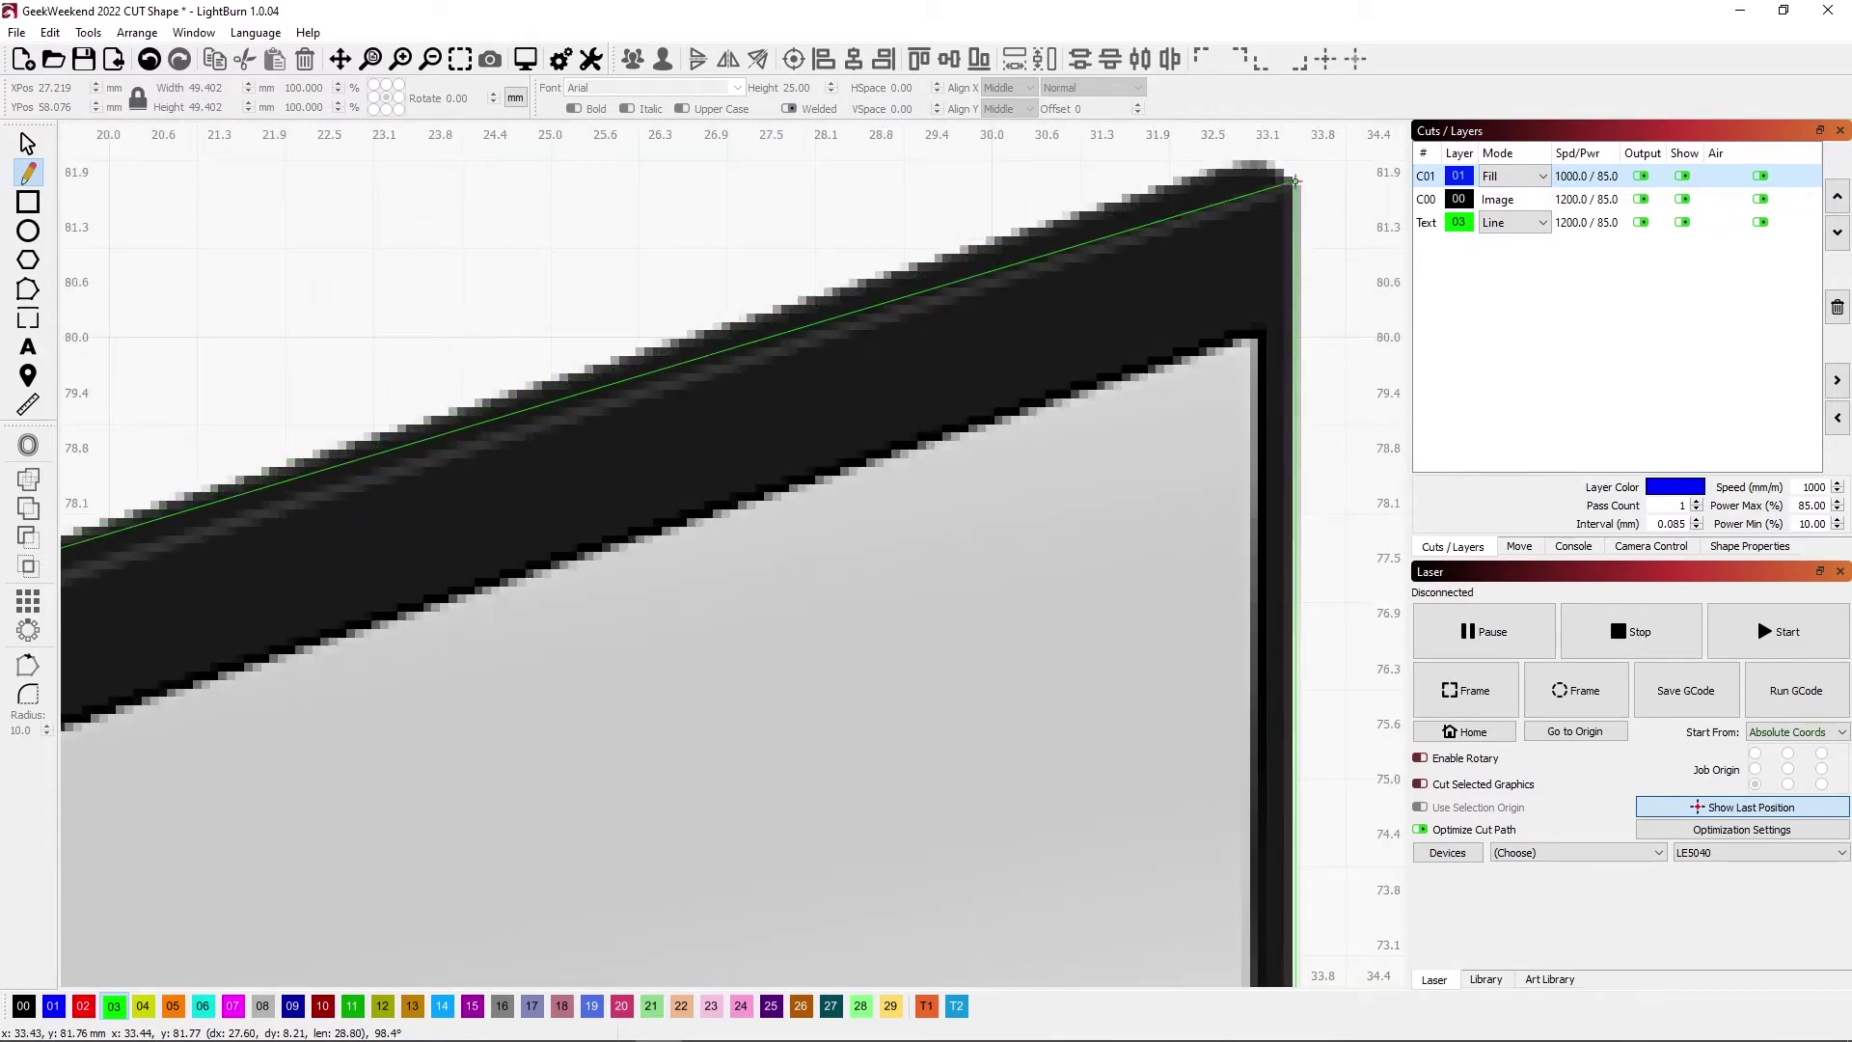
pyautogui.click(1298, 181)
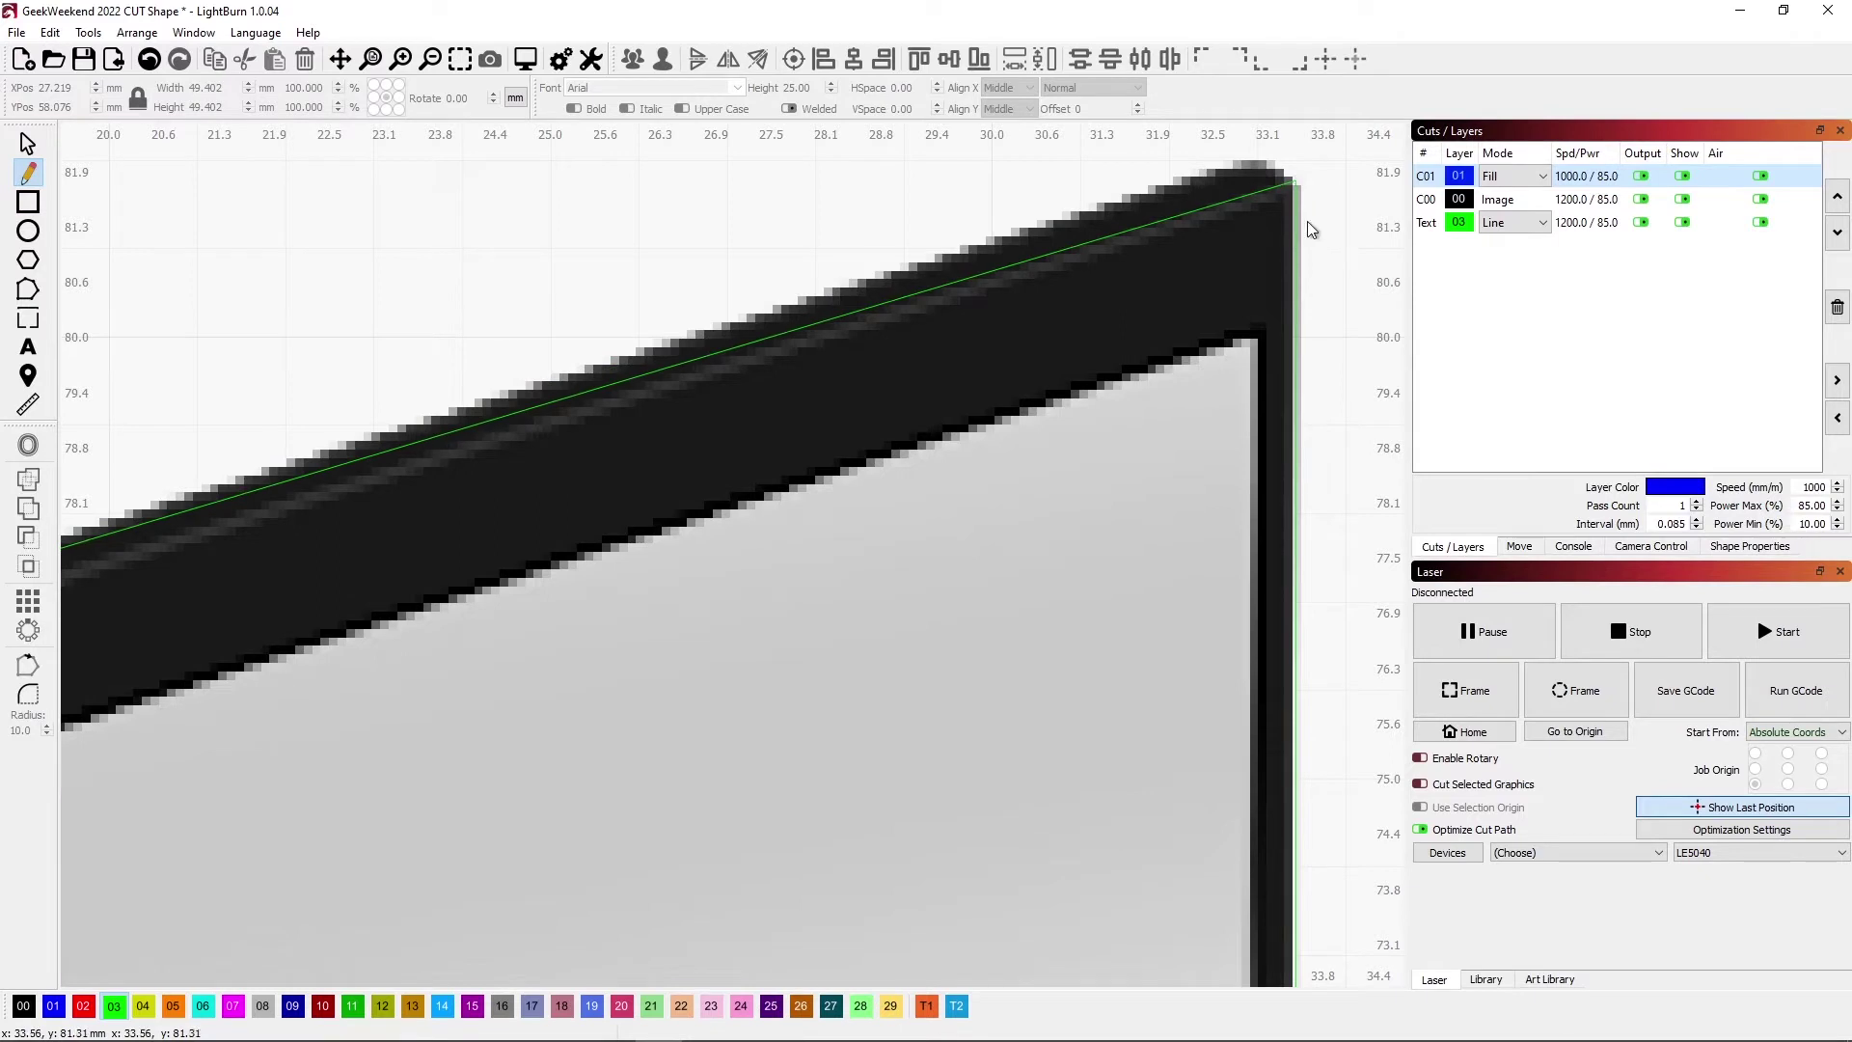
# Set the outline layer to Fill to check coverage, zoom out, then return it to Line.
pyautogui.click(1542, 222)
pyautogui.click(1517, 258)
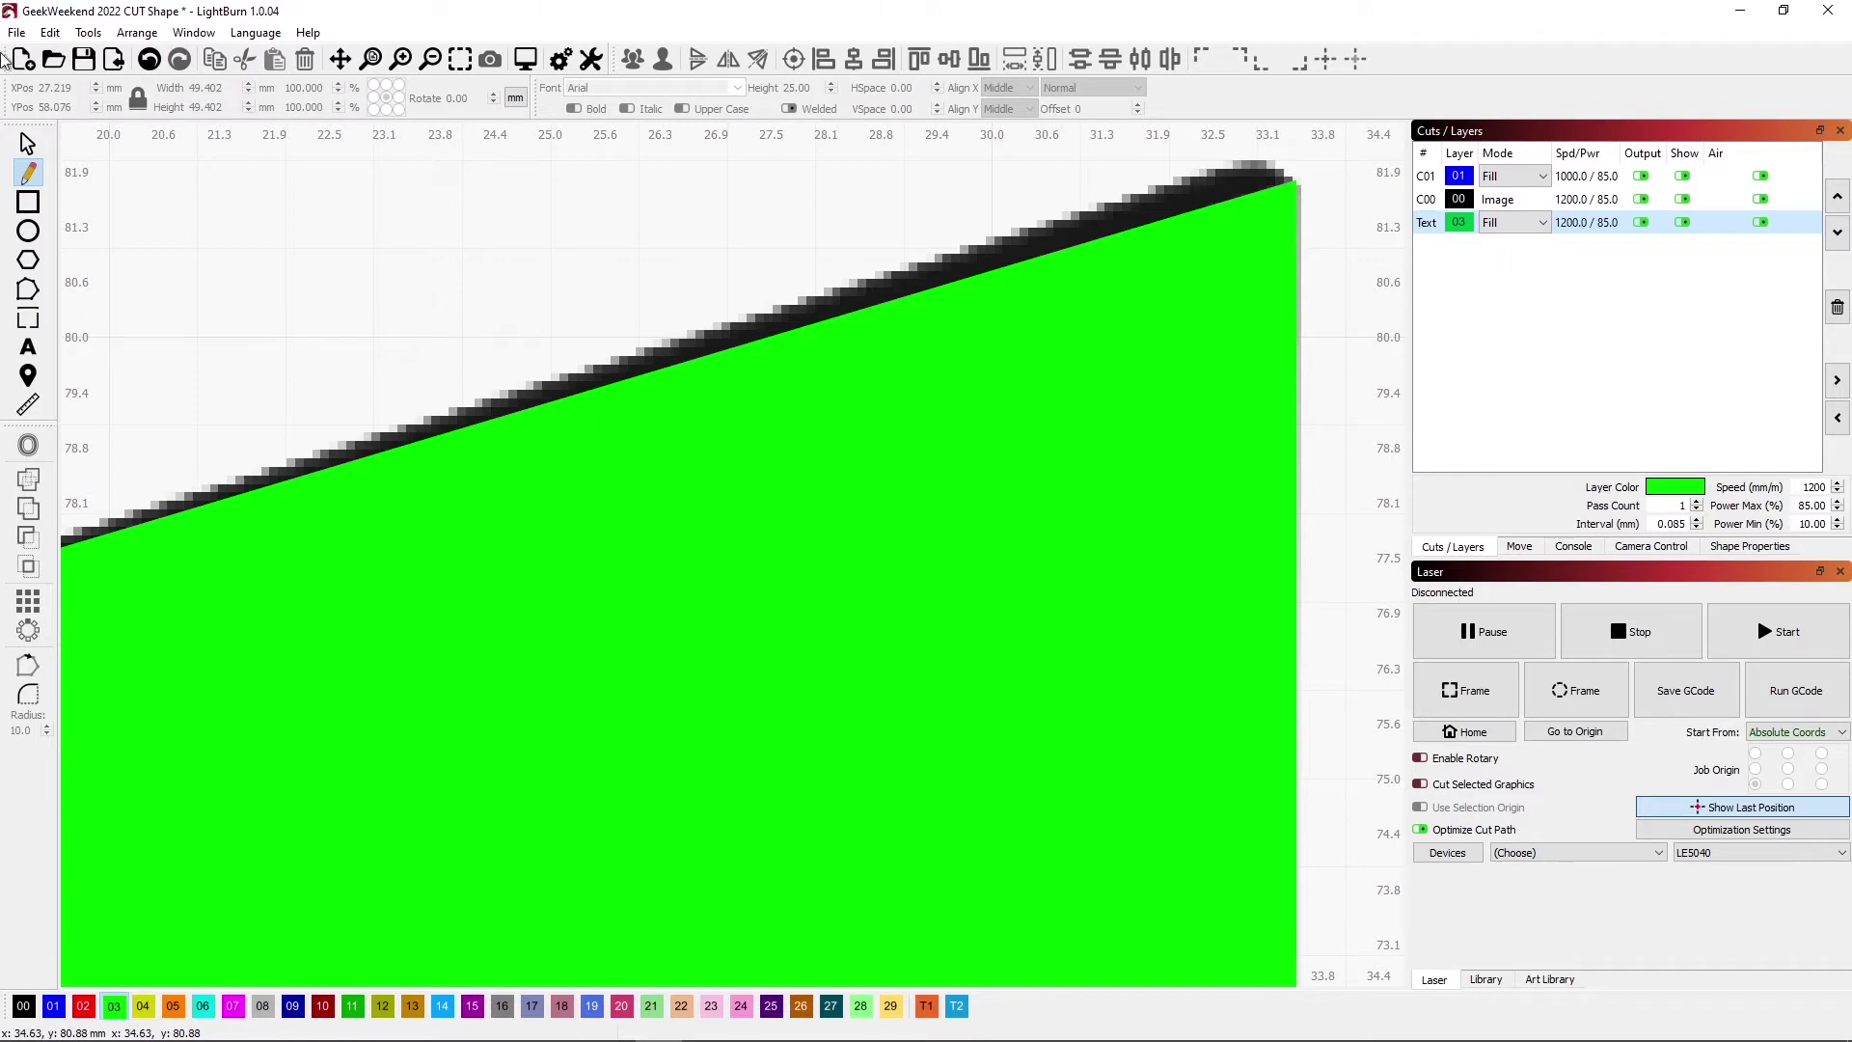
pyautogui.click(460, 58)
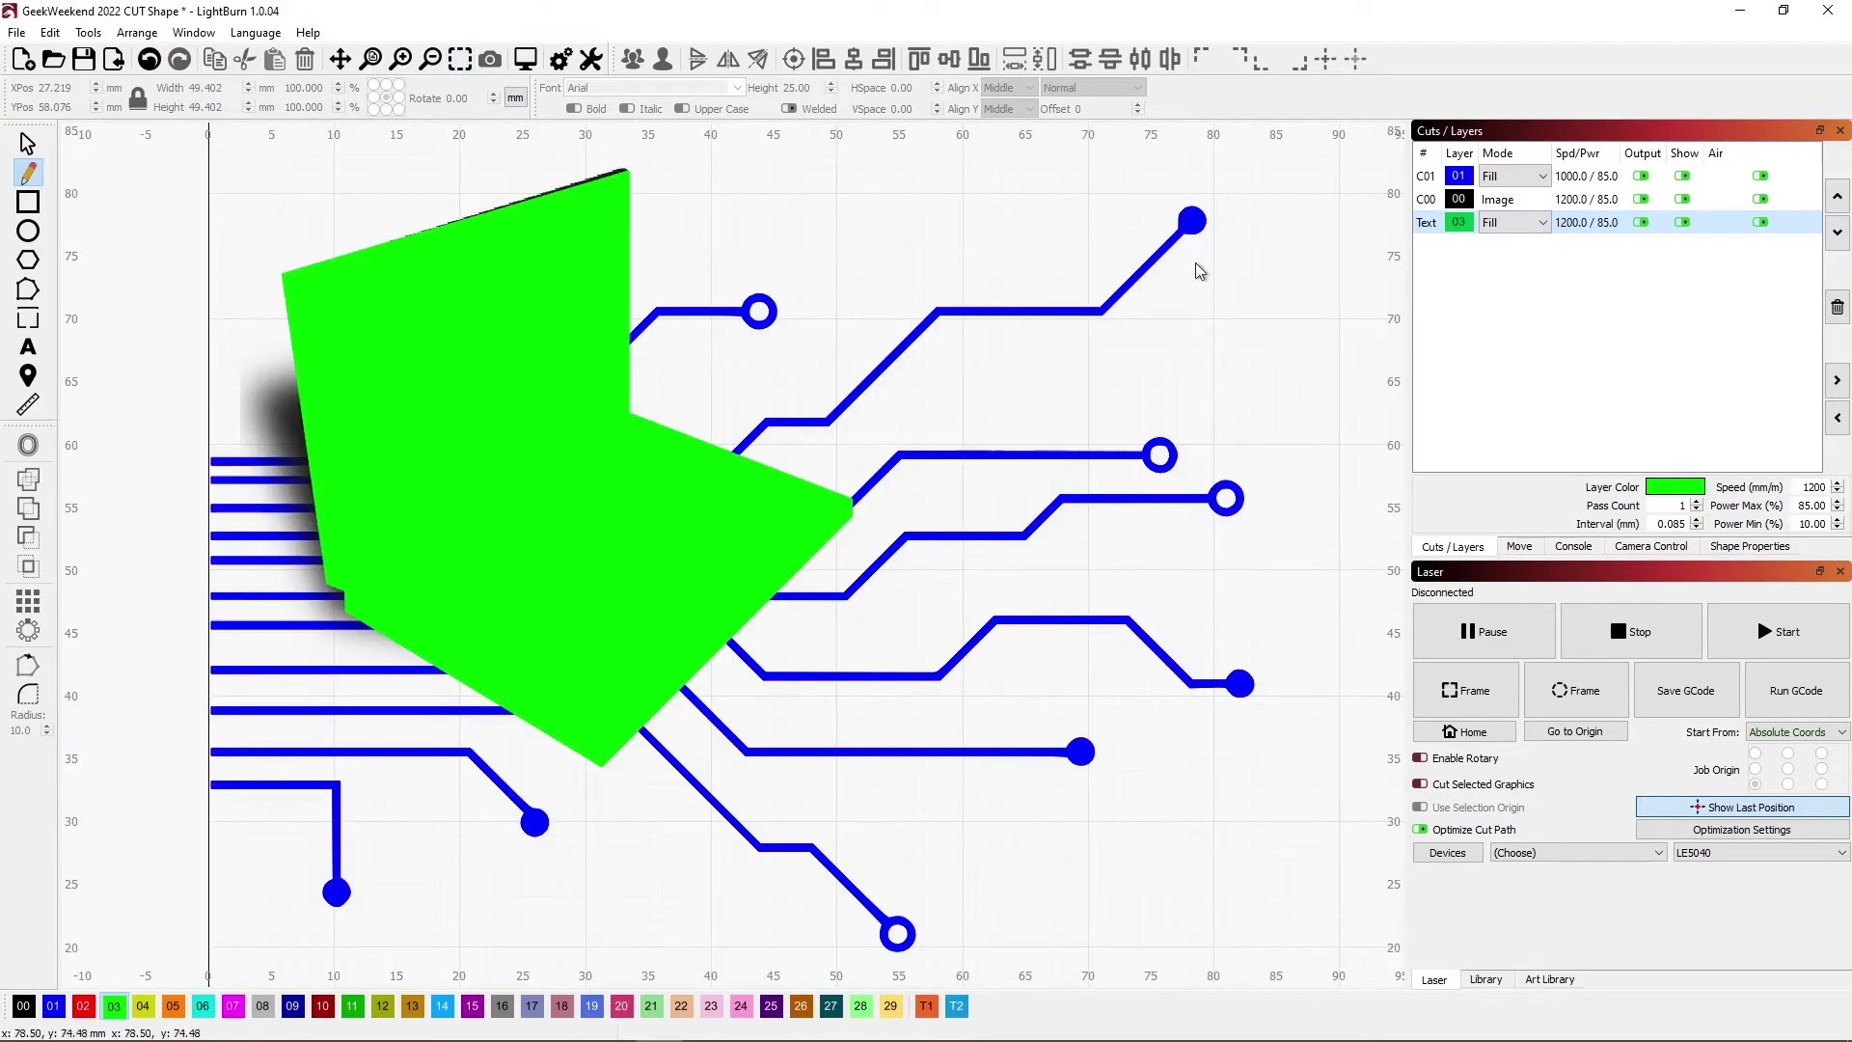
pyautogui.click(1542, 223)
pyautogui.click(1505, 250)
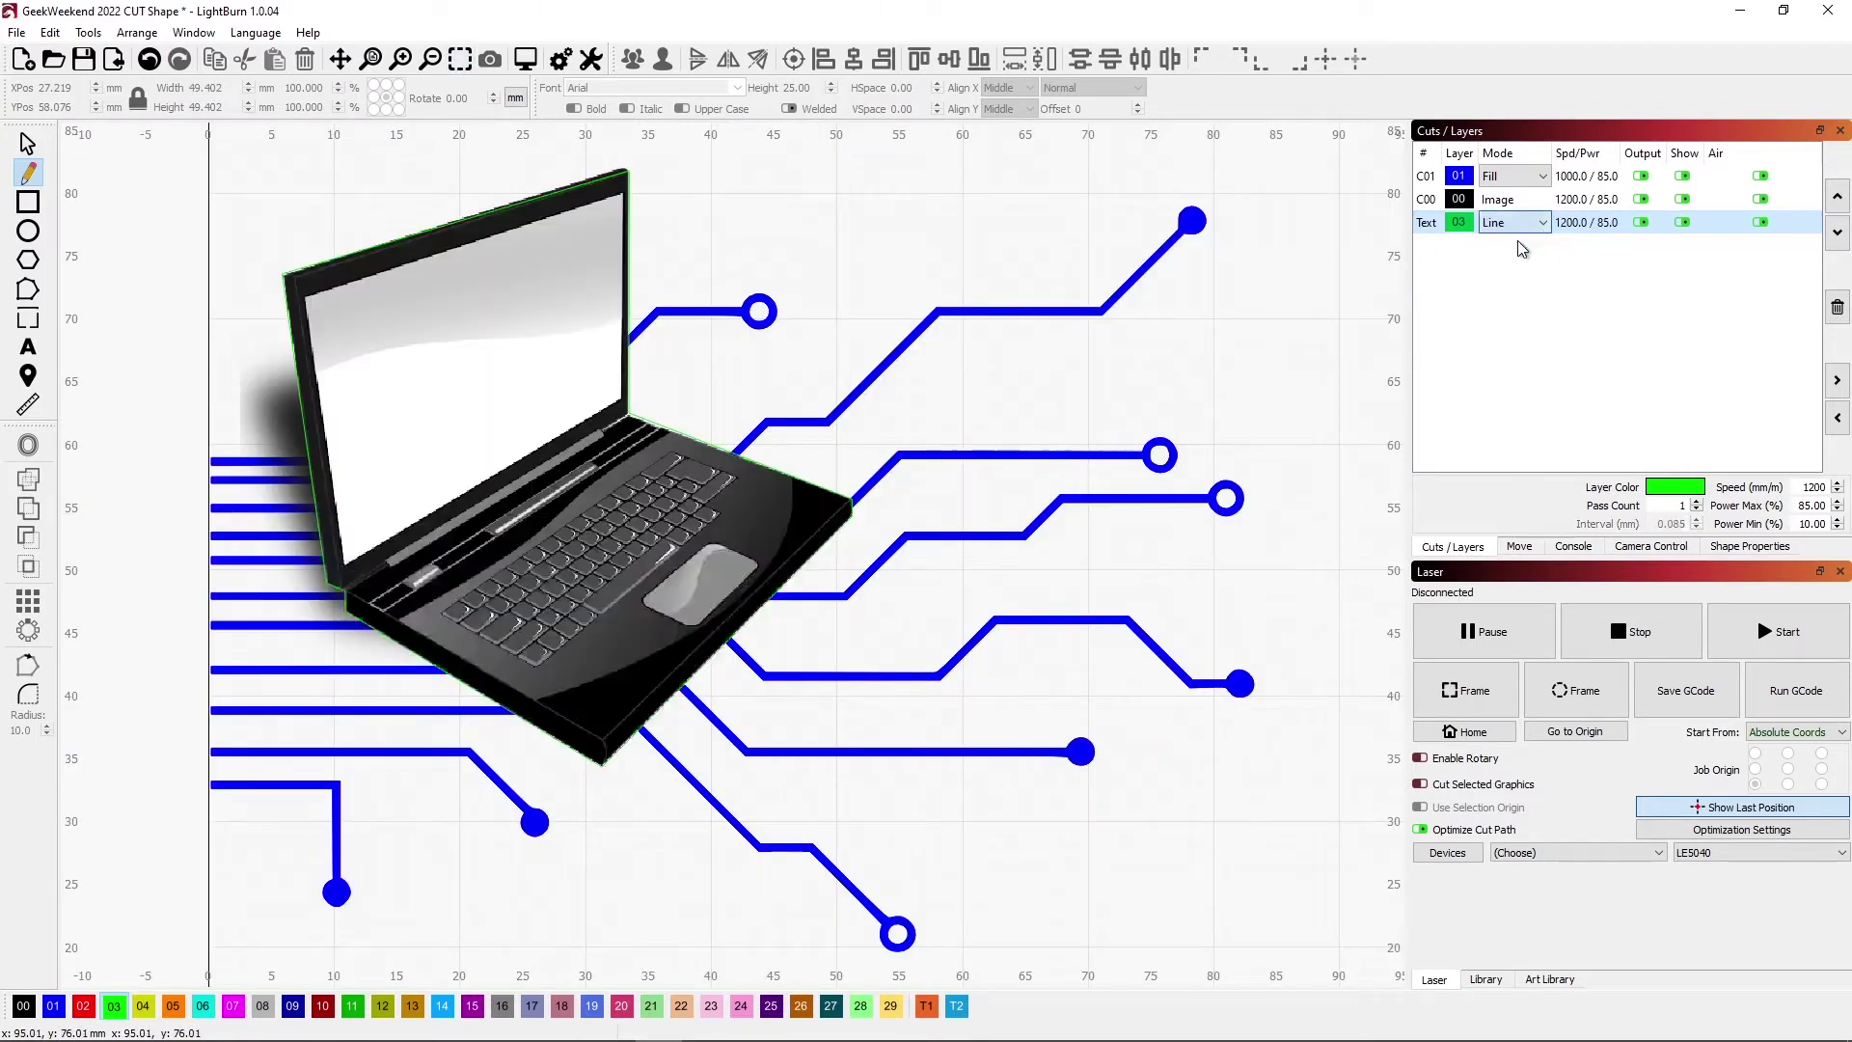
pyautogui.click(1696, 203)
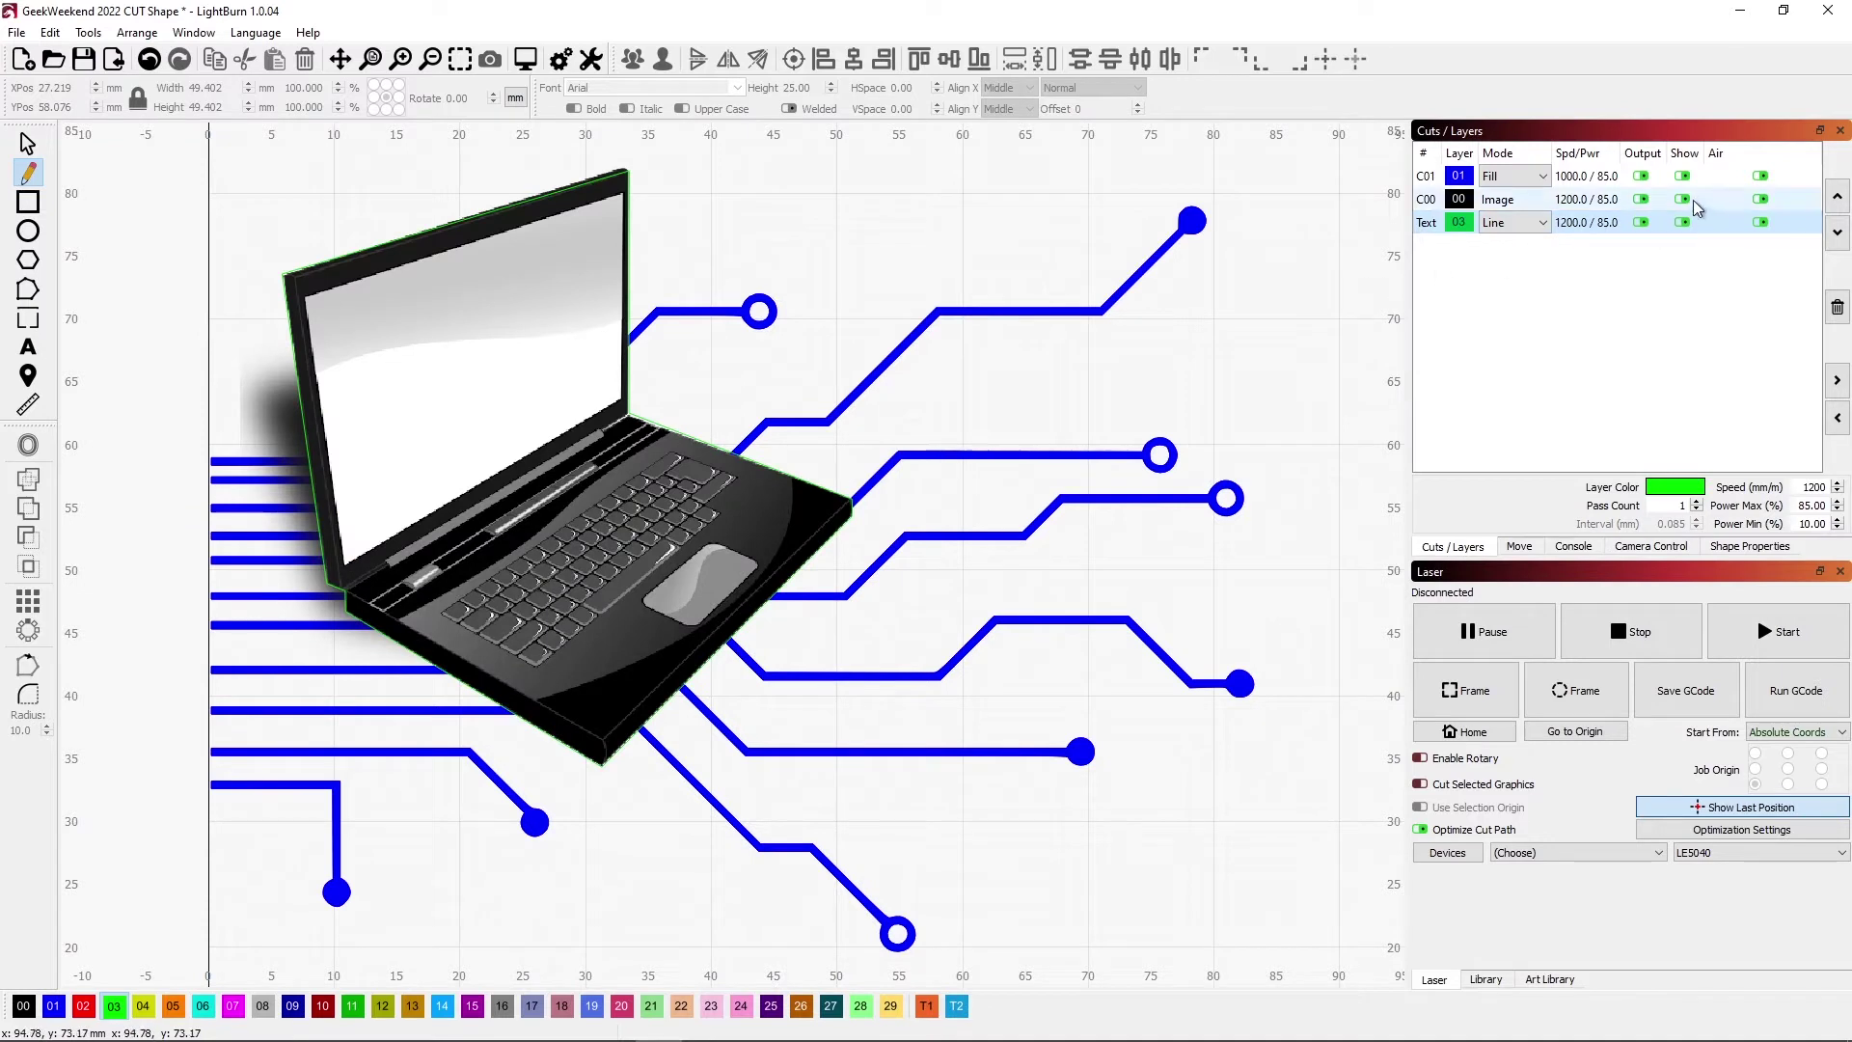
# Hide the Image layer and use Cut Shapes to cut the blue traces along the green outline.
pyautogui.moveTo(1696, 209); pyautogui.dragTo(1687, 203)
pyautogui.click(1684, 200)
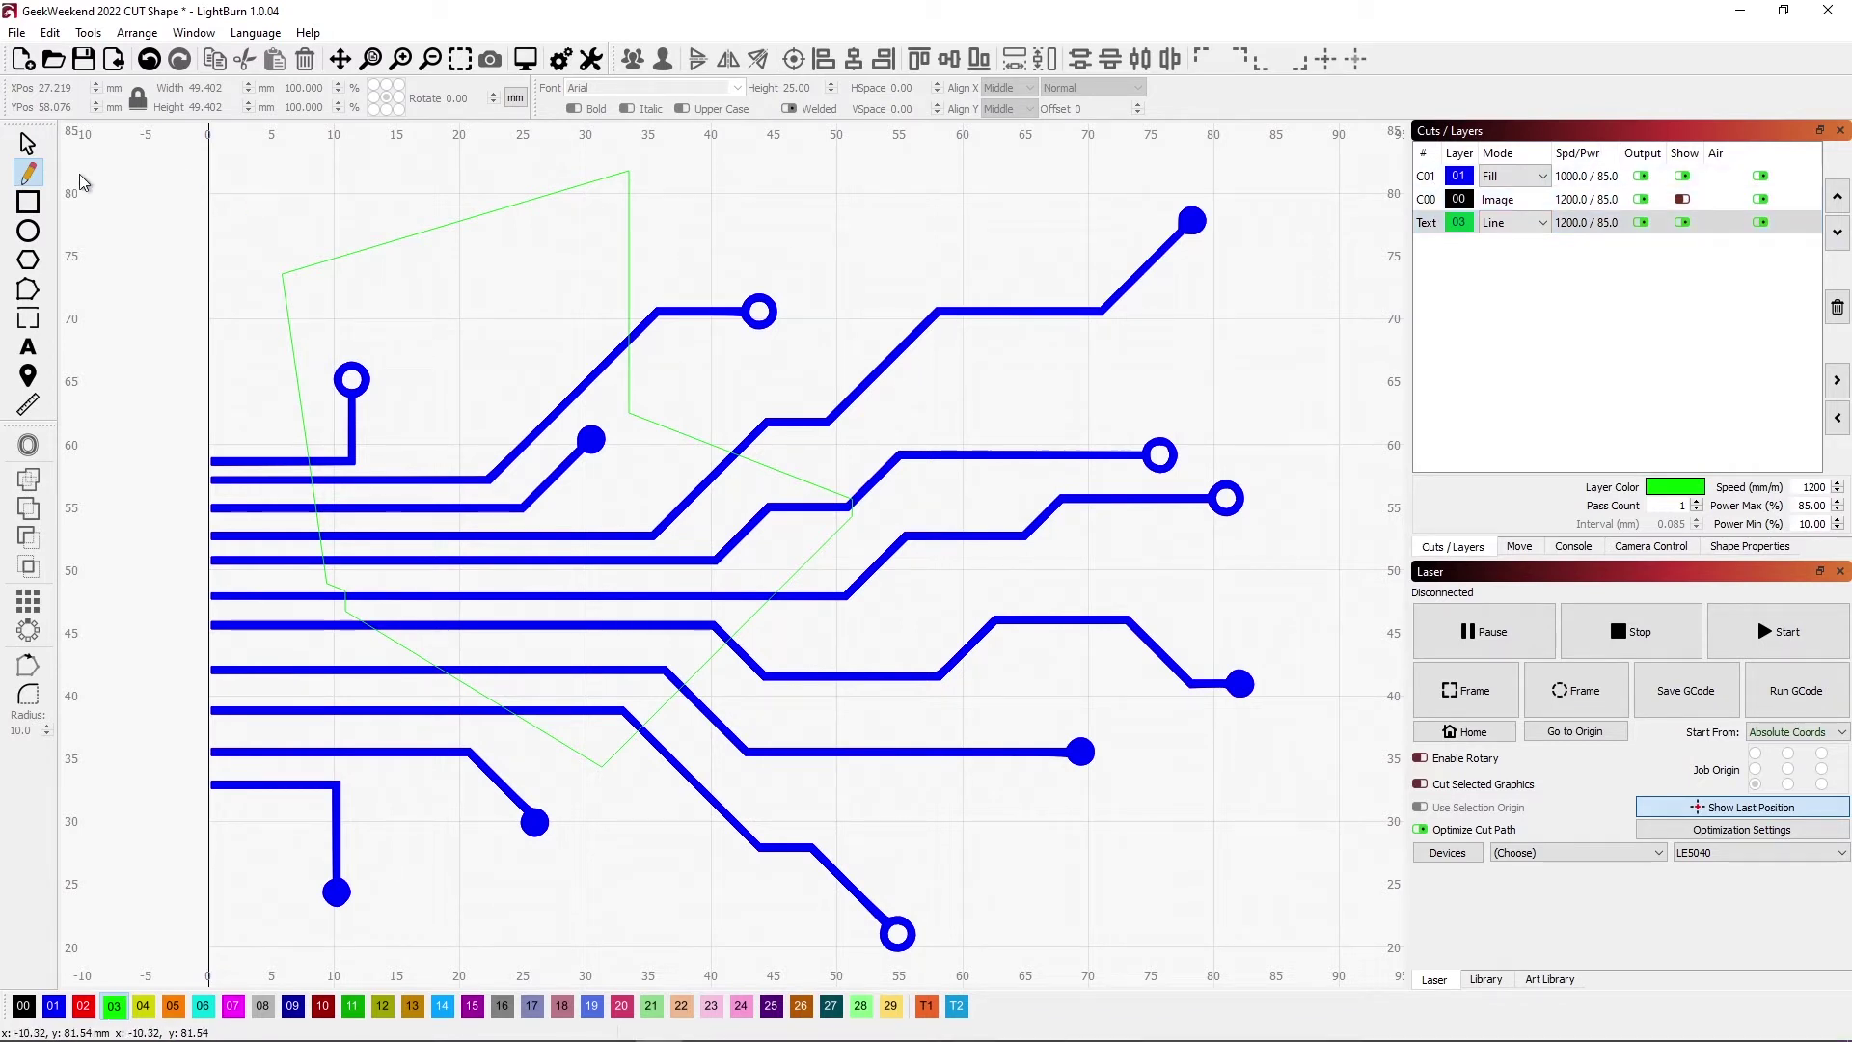
pyautogui.click(679, 591)
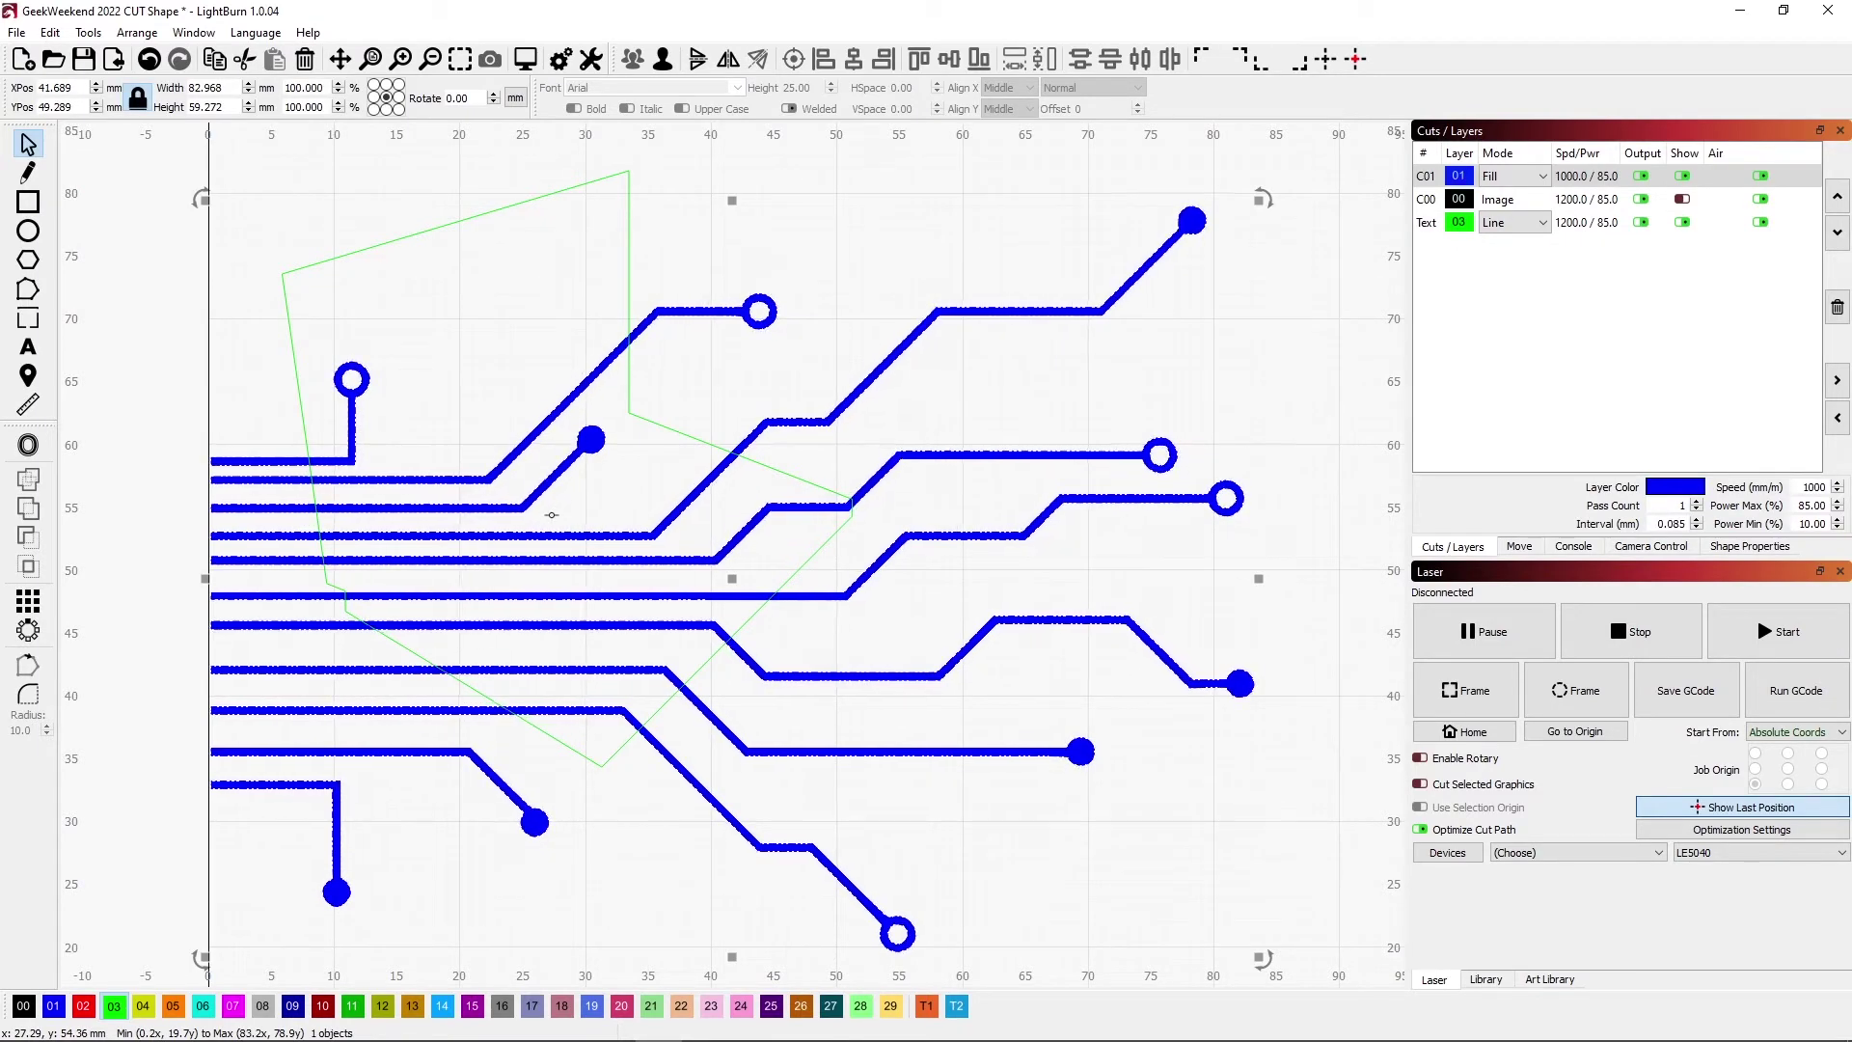
pyautogui.keyDown('shift'); pyautogui.click(650, 231); pyautogui.keyUp('shift')
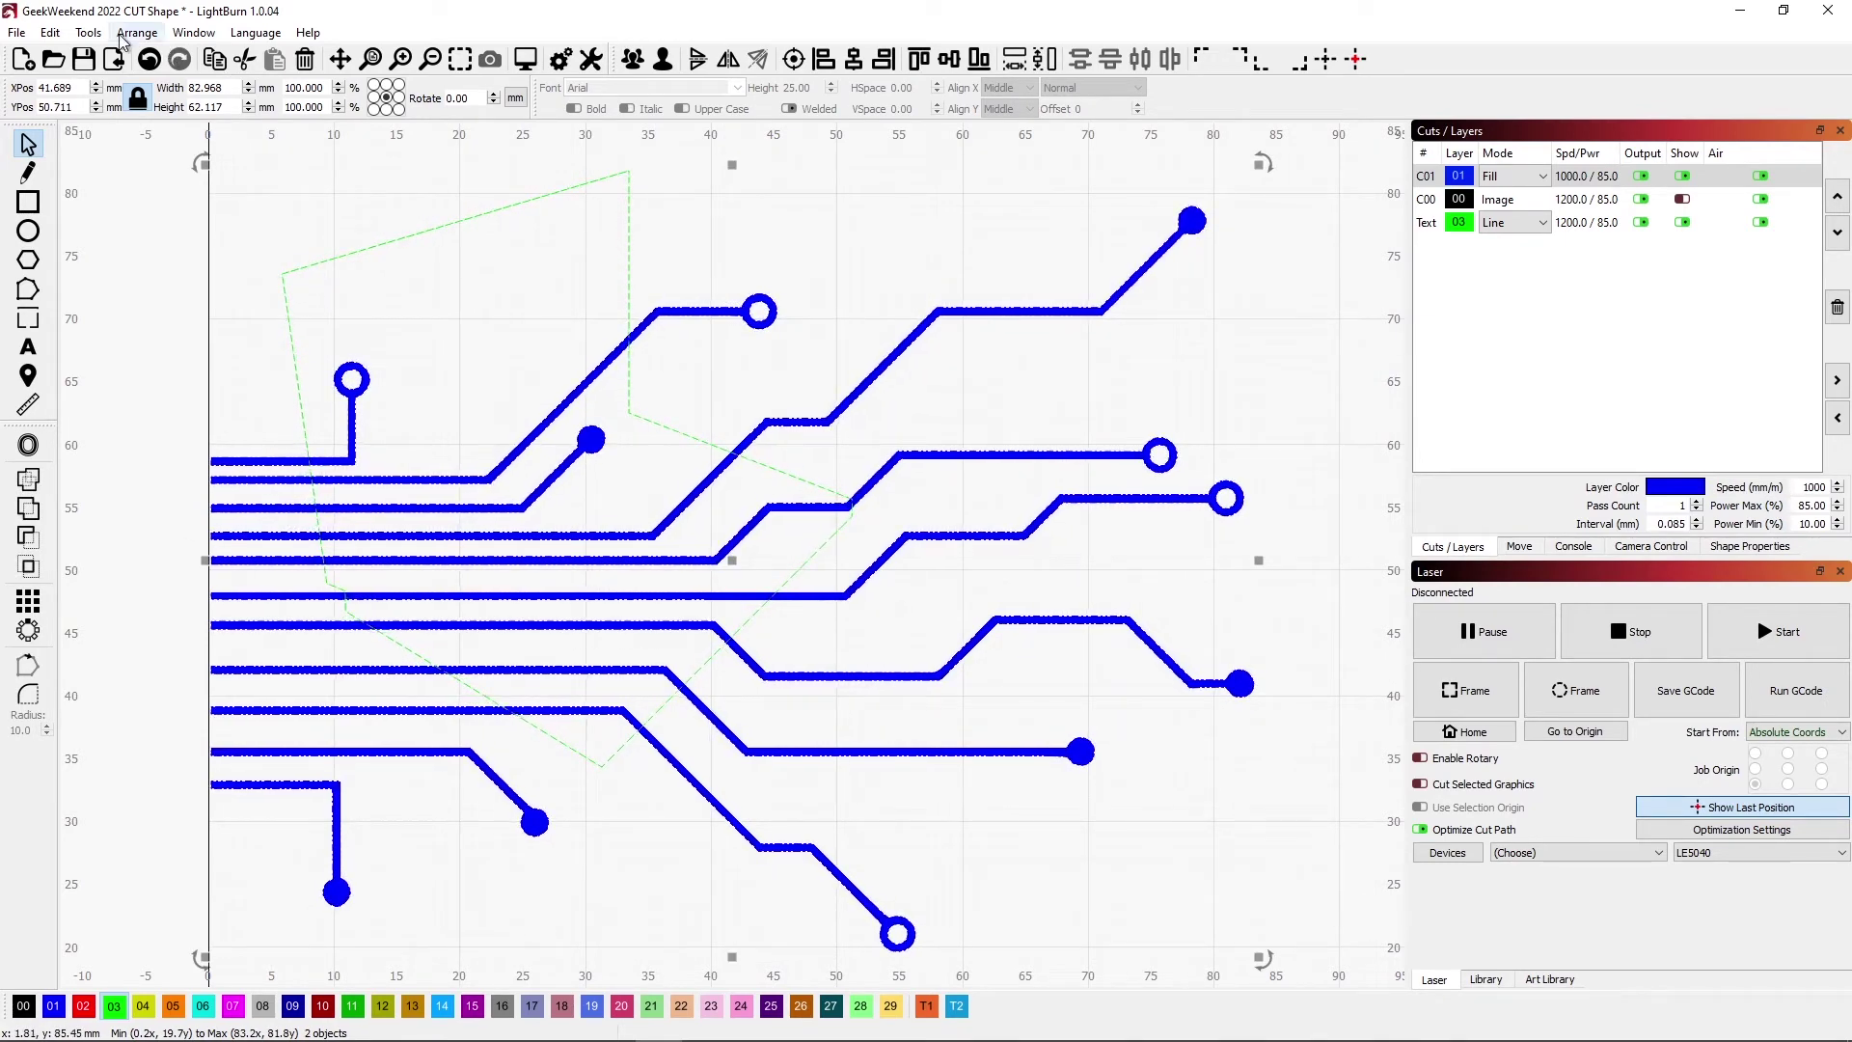
pyautogui.click(87, 32)
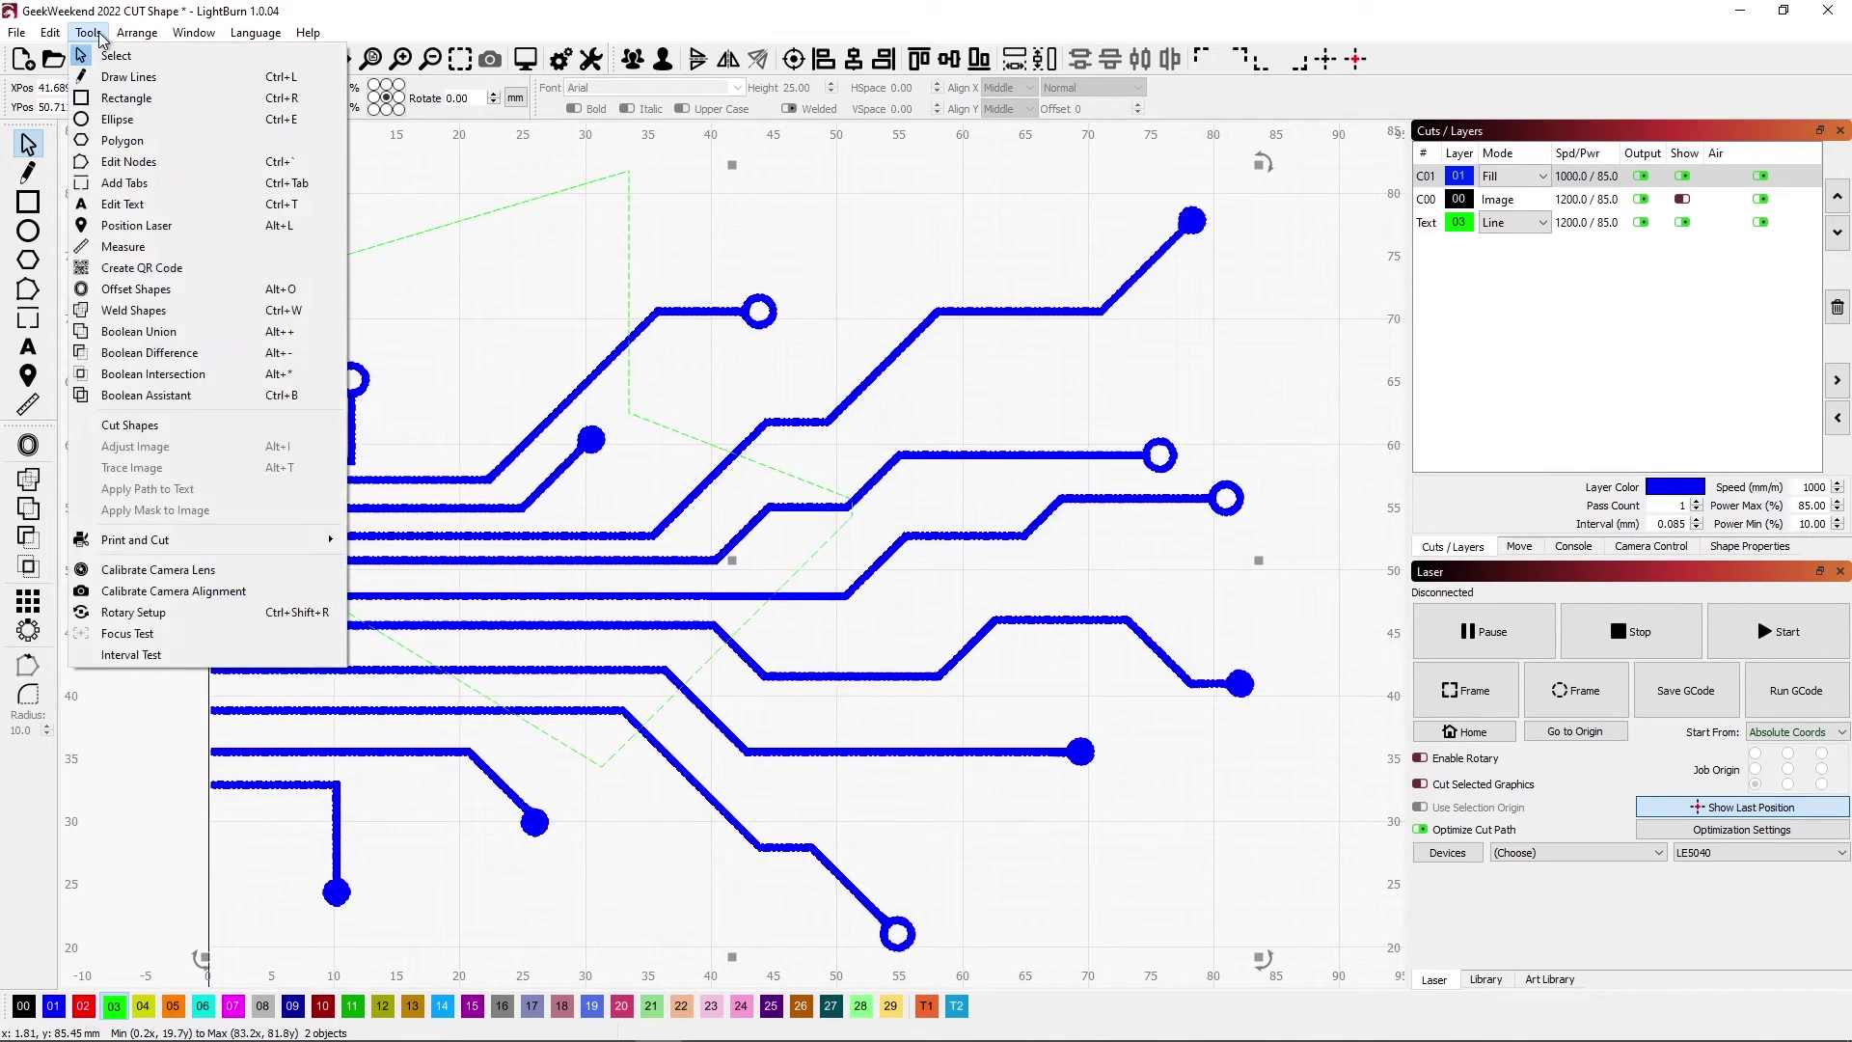
pyautogui.click(147, 425)
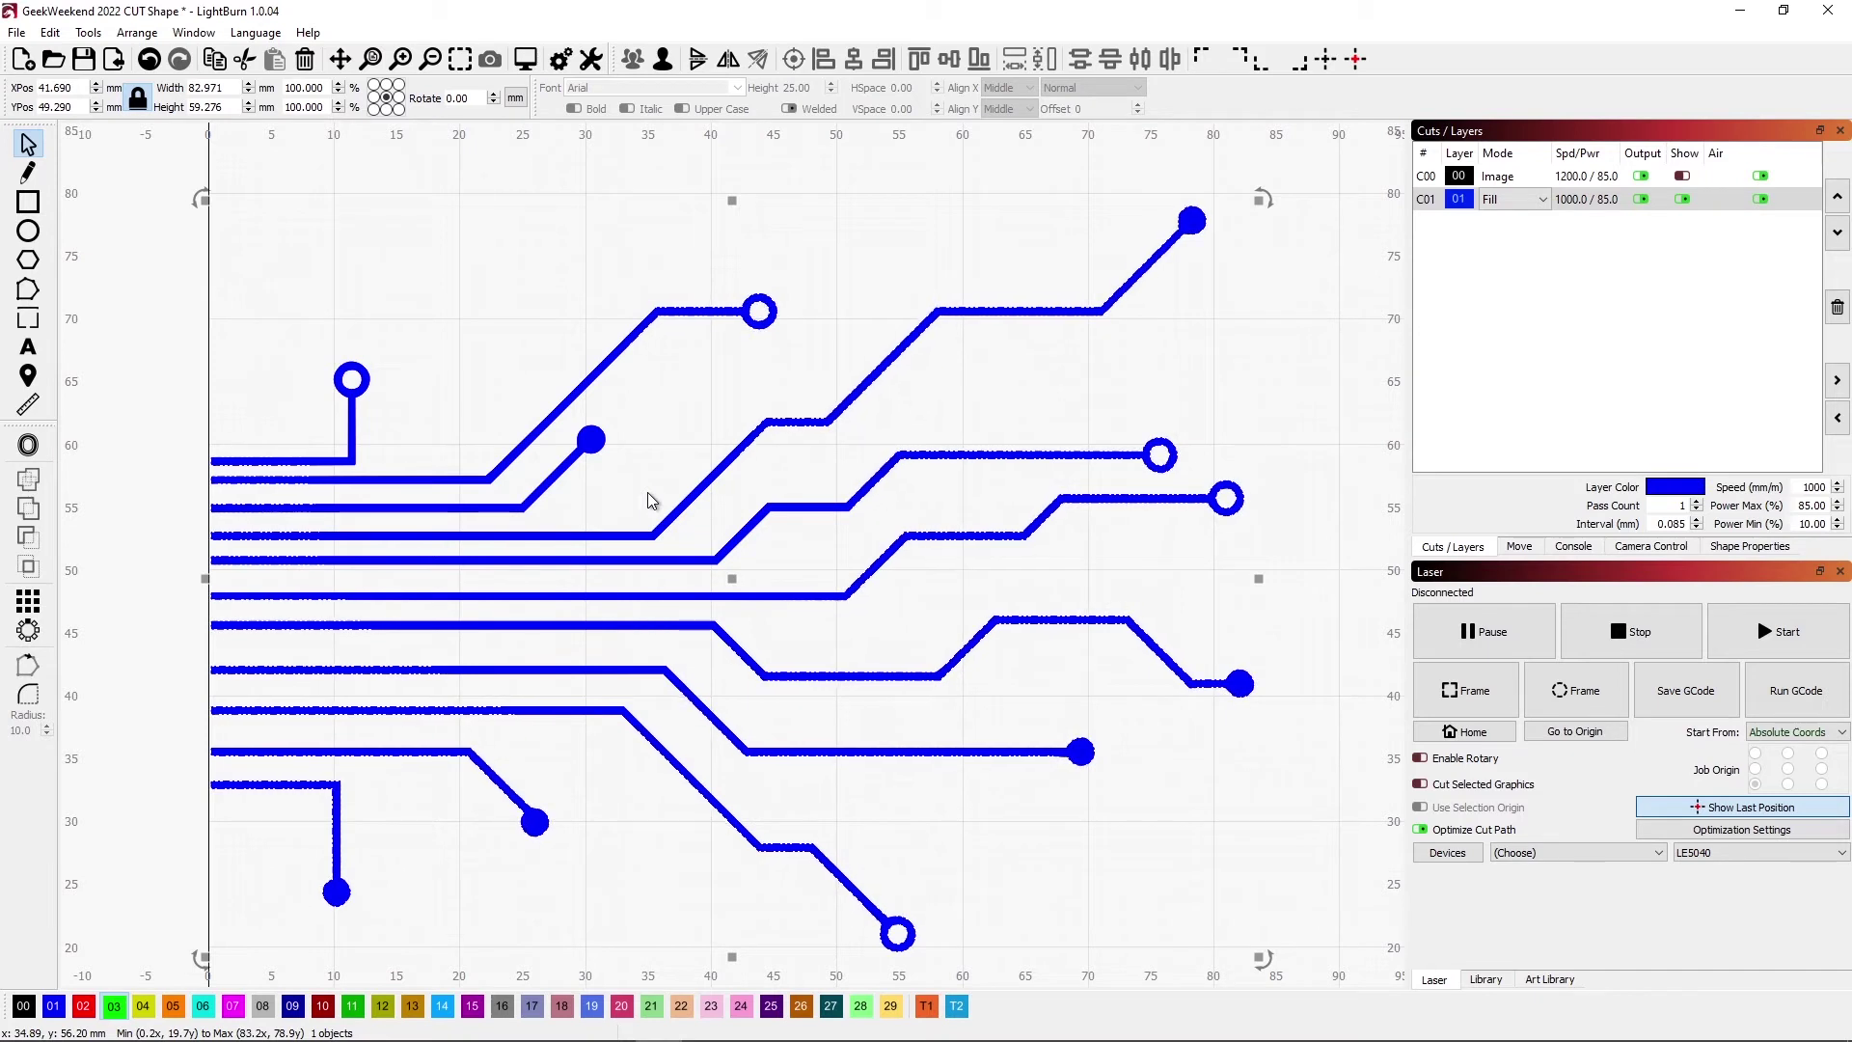
# Move the inner trace pieces to red layer 02, check them, drag them aside, and delete them.
pyautogui.click(1315, 818)
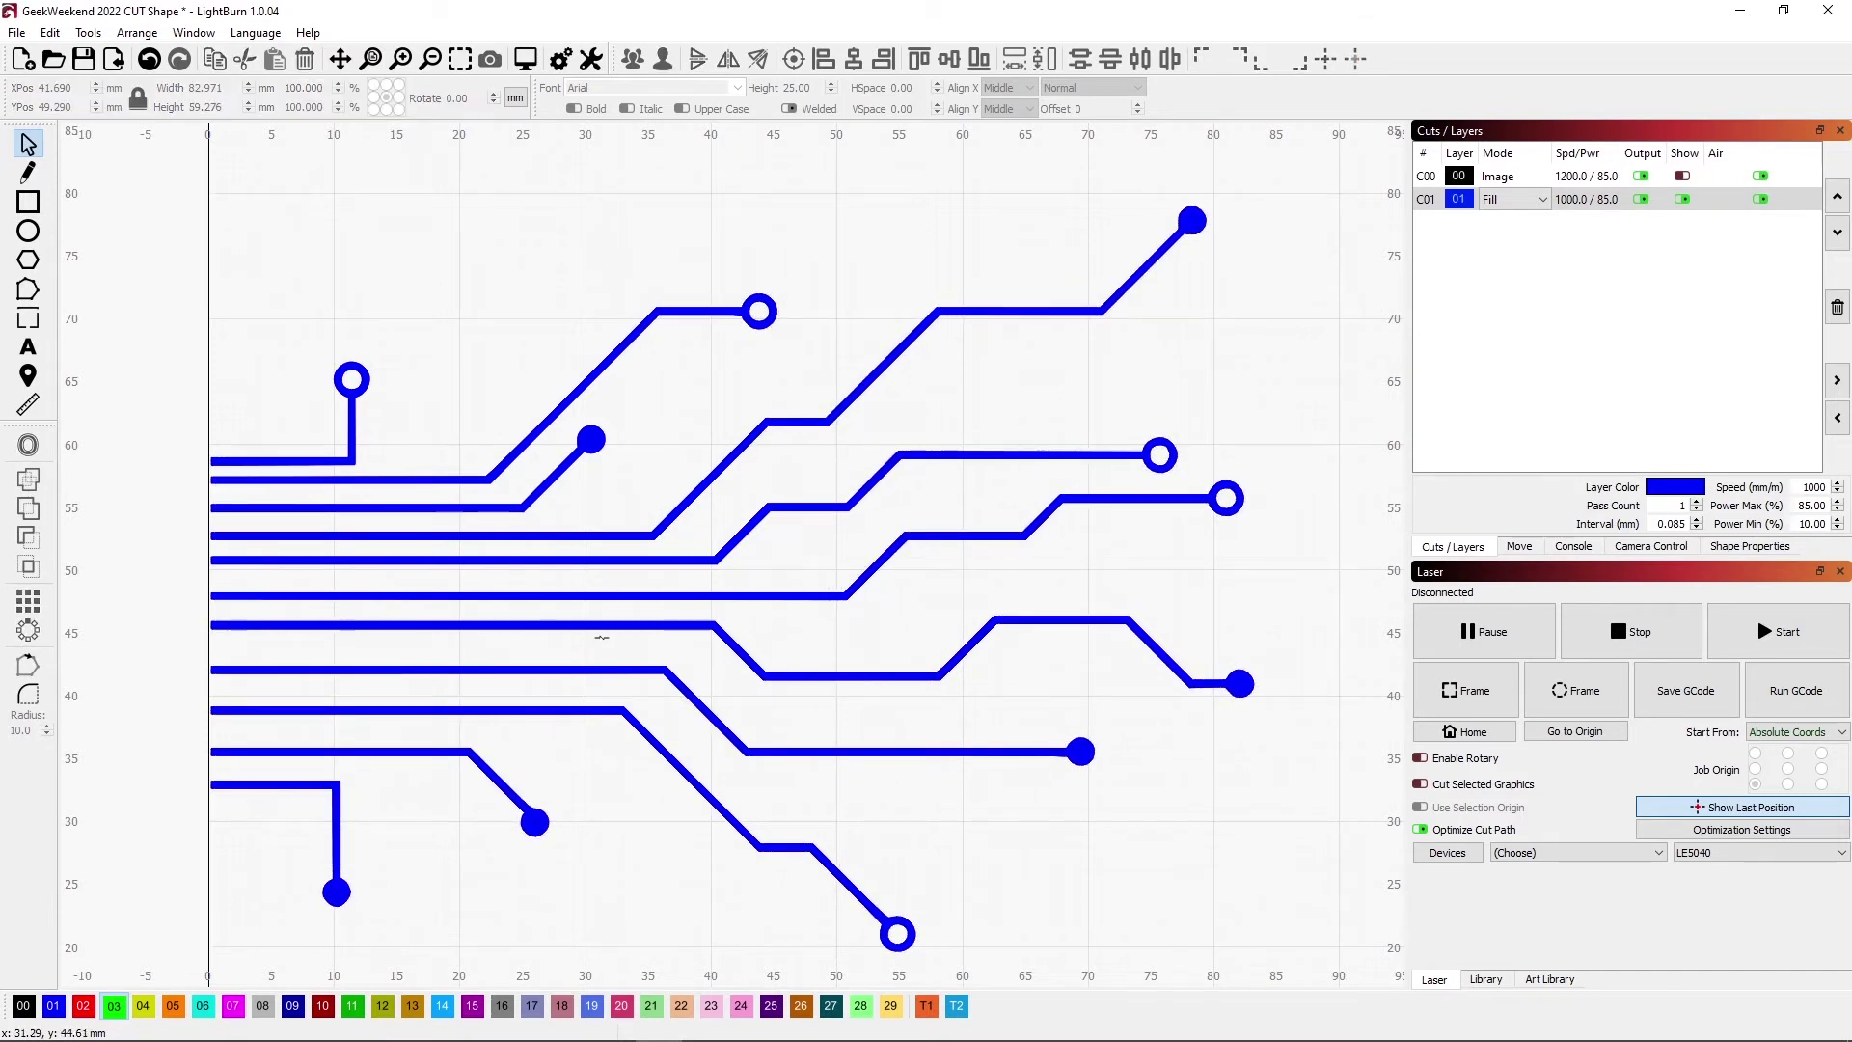
pyautogui.click(599, 631)
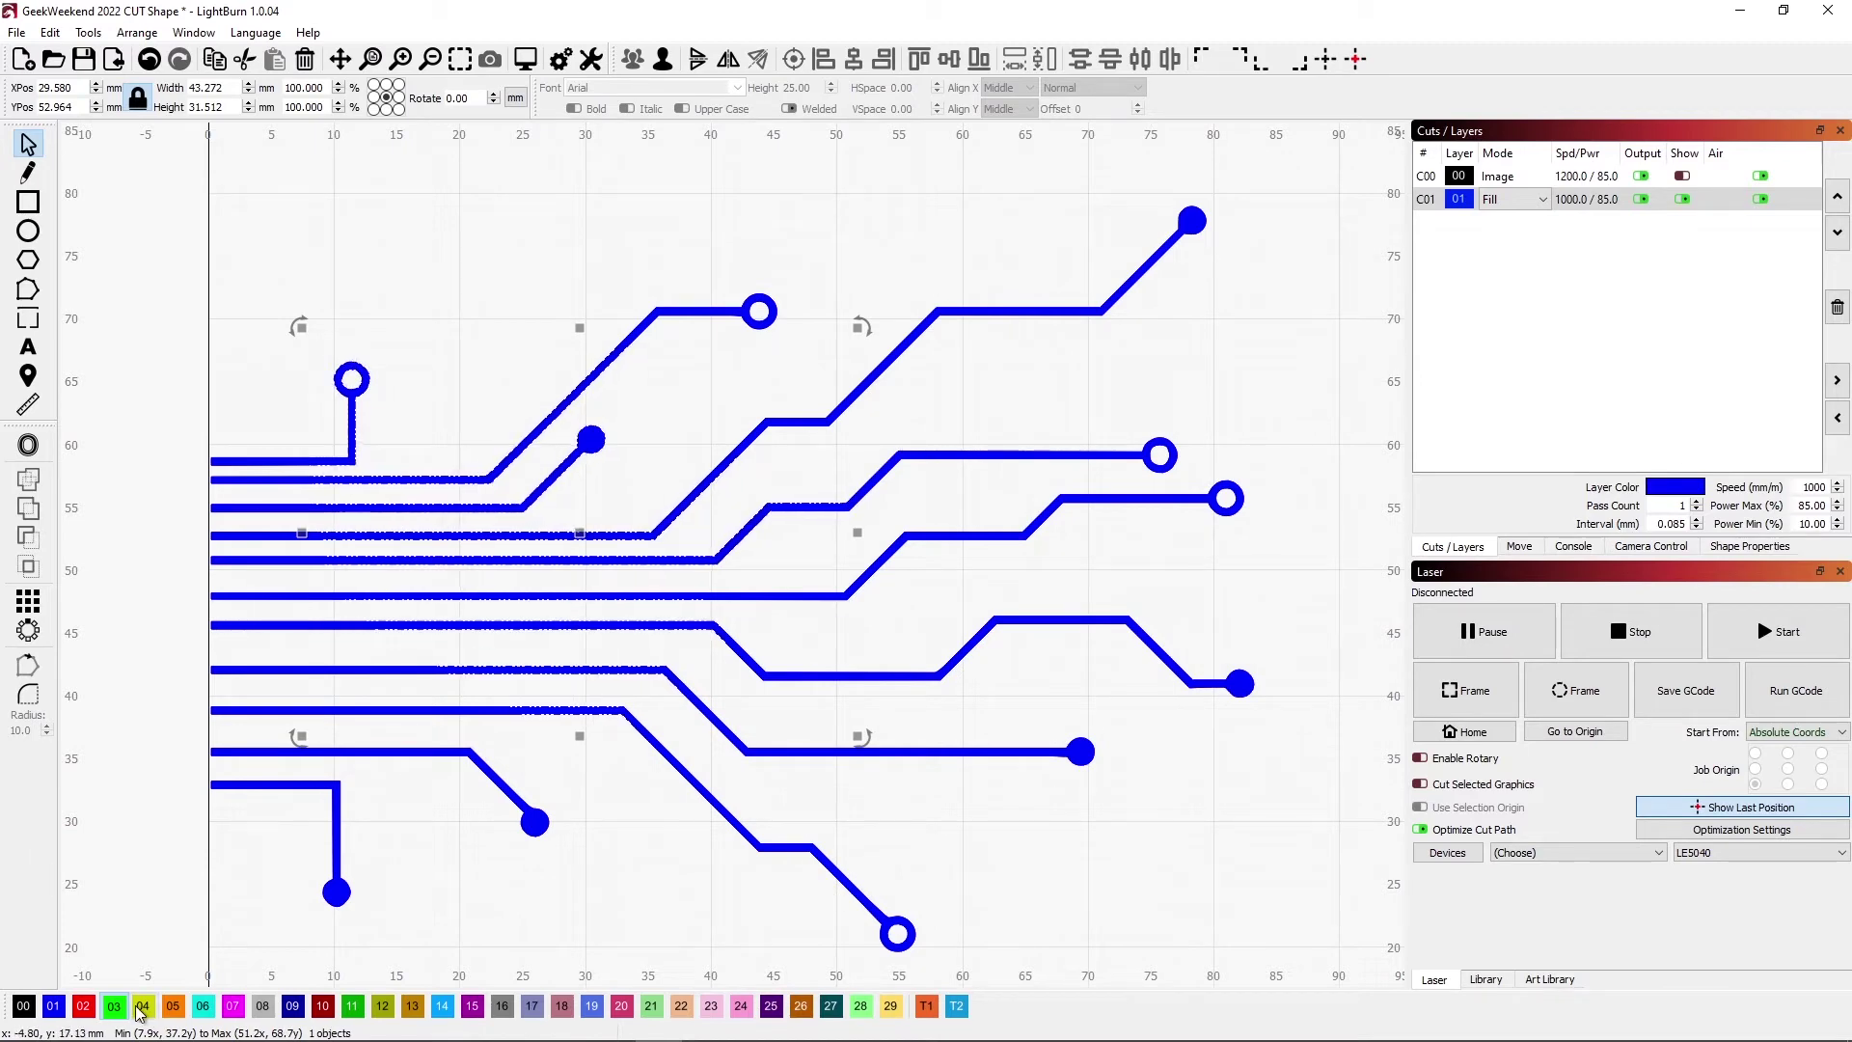
pyautogui.click(85, 1005)
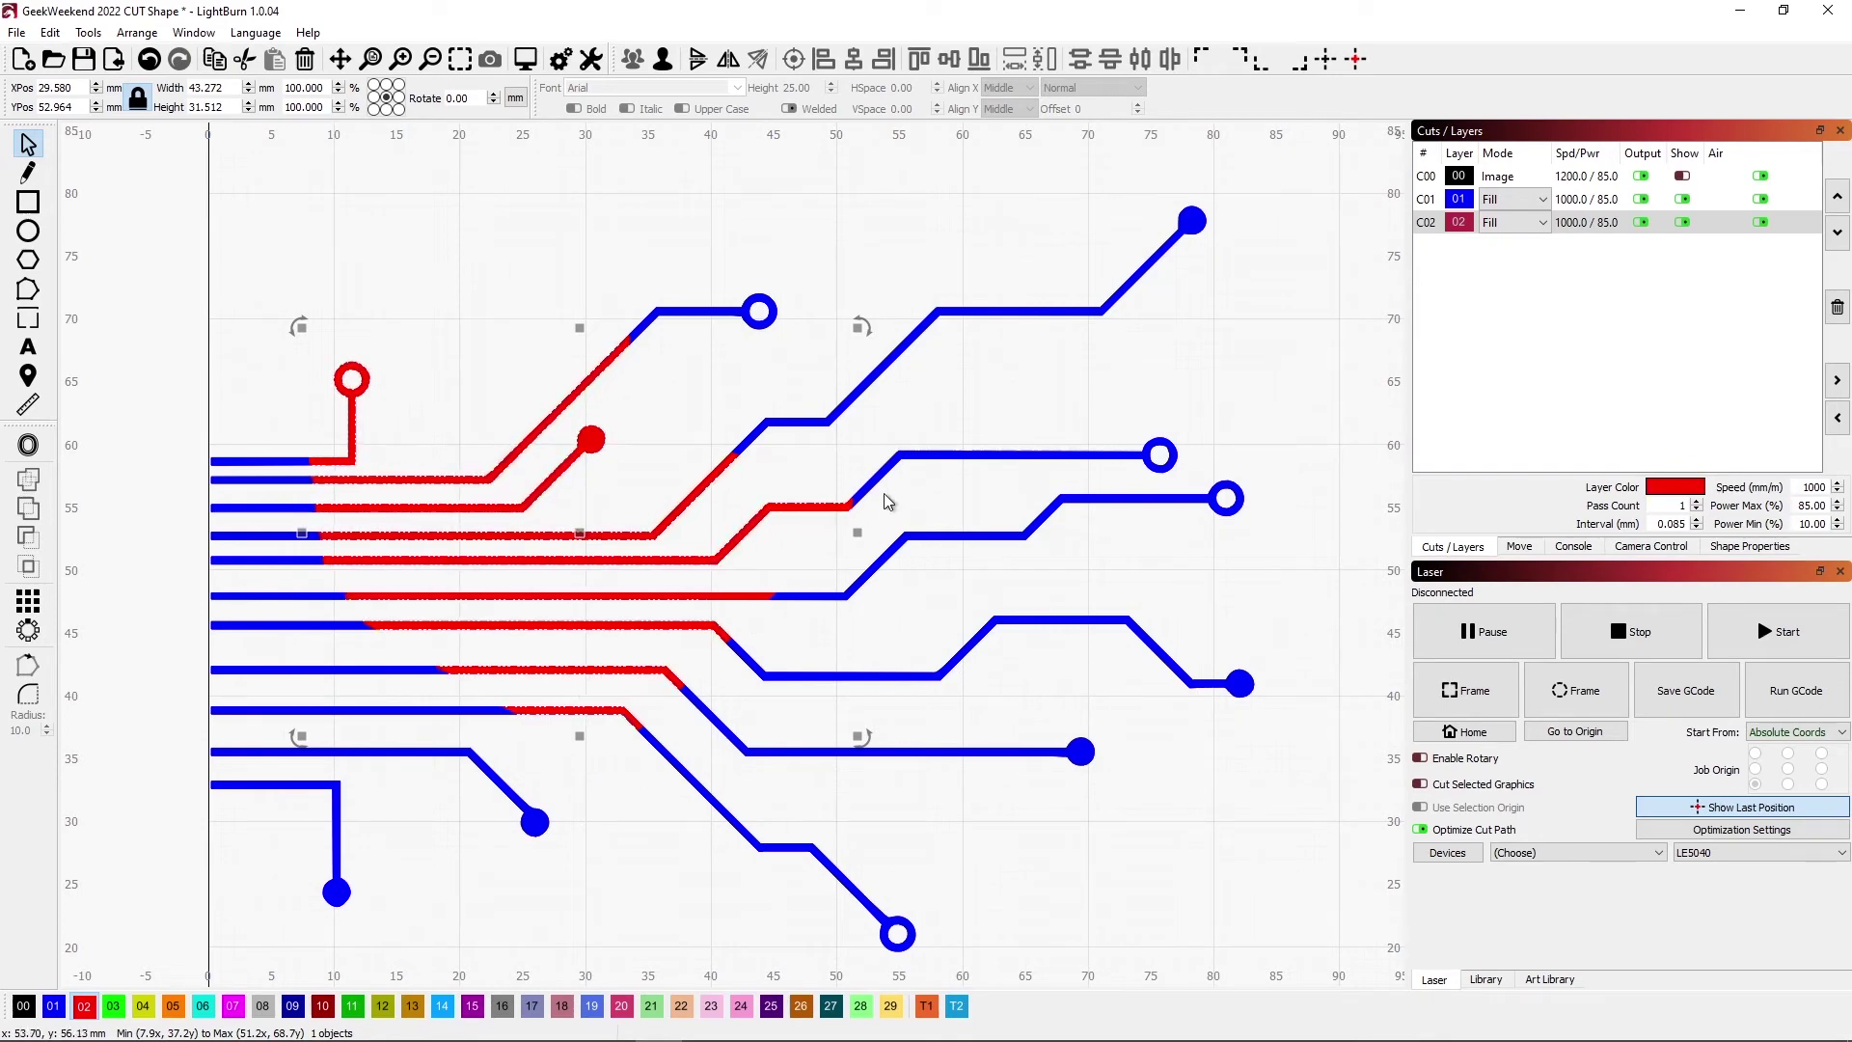
pyautogui.click(1683, 226)
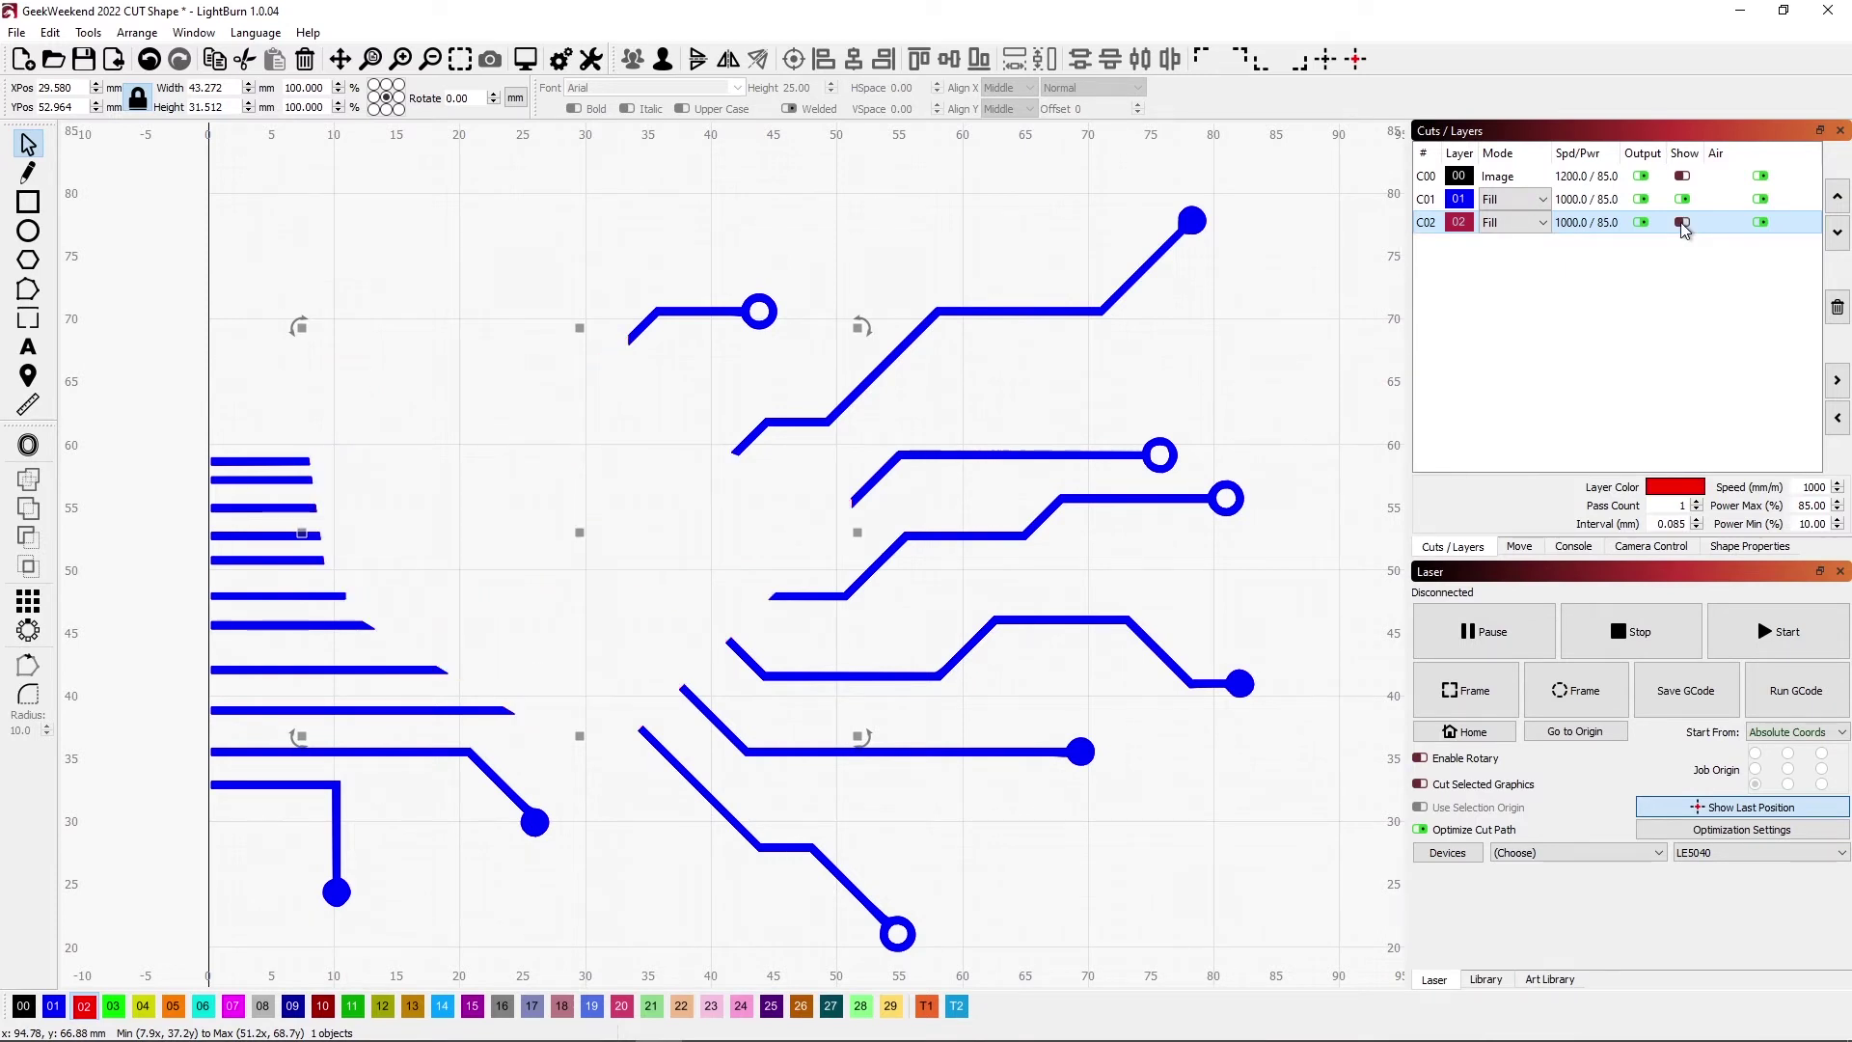
pyautogui.click(1683, 227)
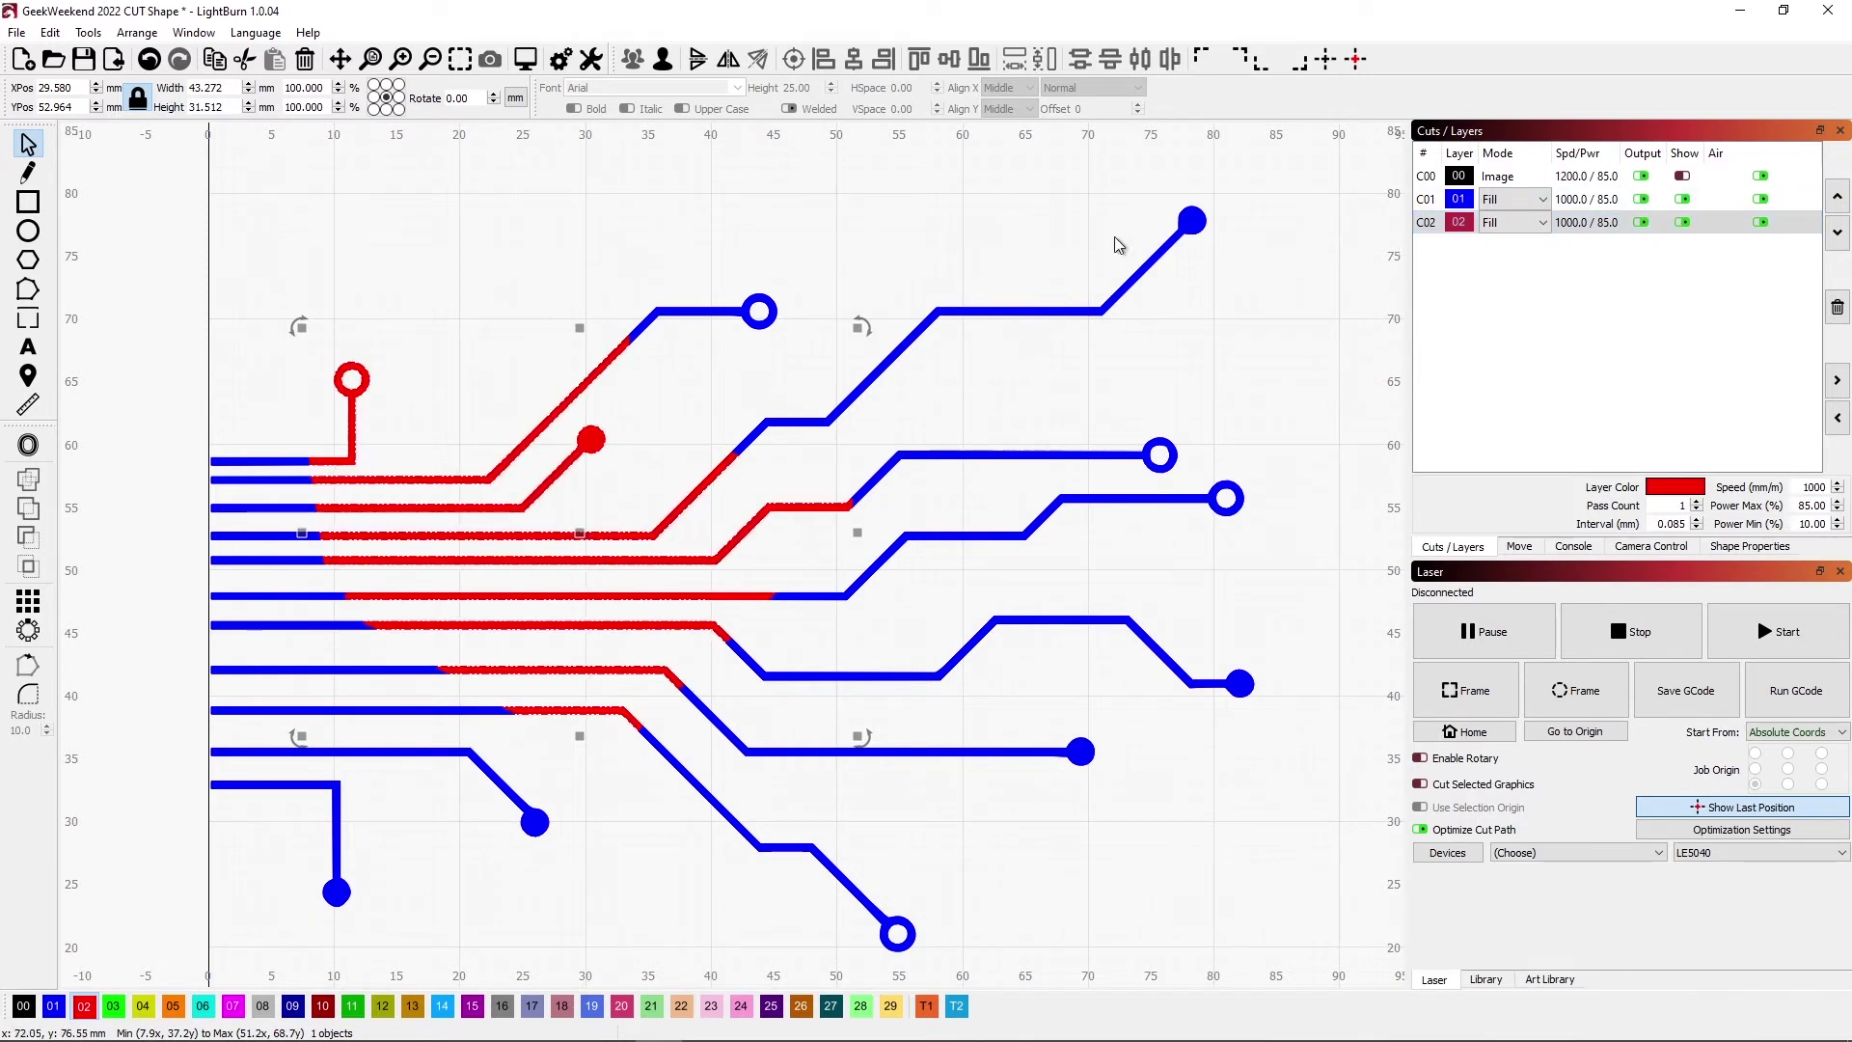
pyautogui.moveTo(580, 535); pyautogui.dragTo(583, 647)
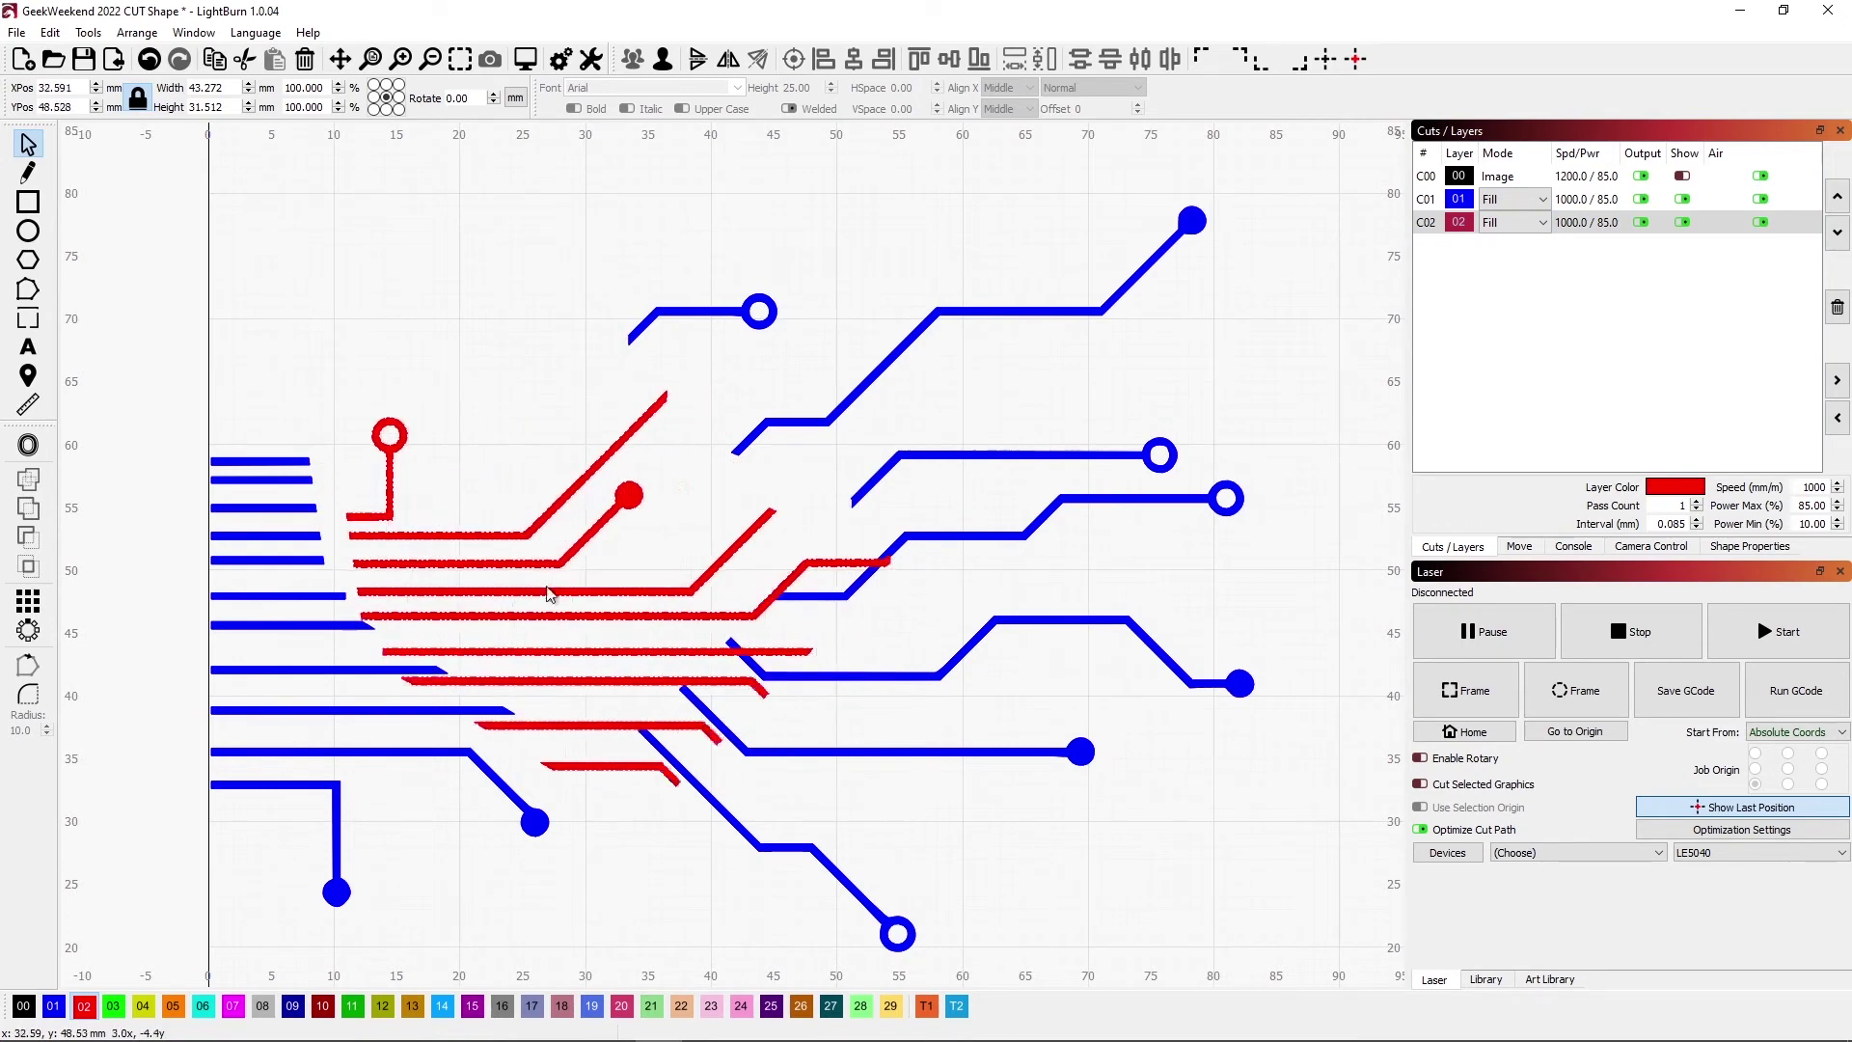
pyautogui.moveTo(591, 515); pyautogui.dragTo(555, 422)
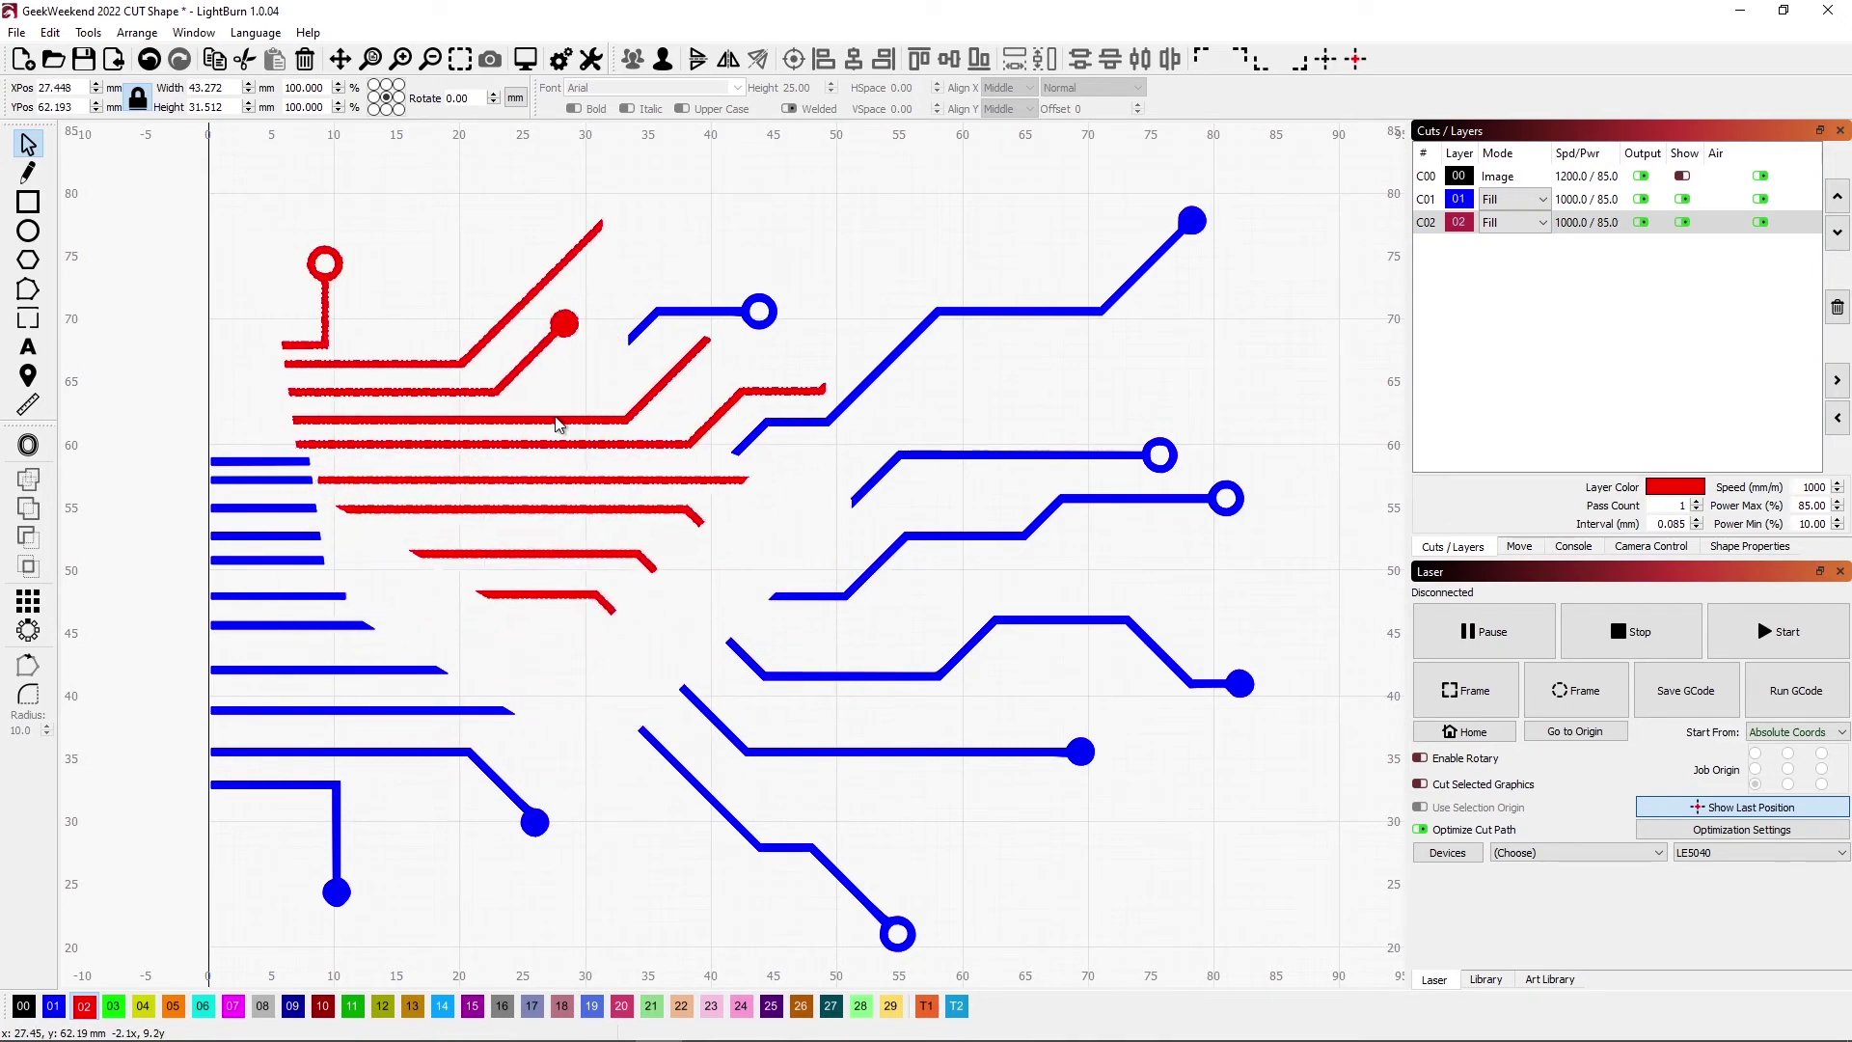
pyautogui.press('Delete')
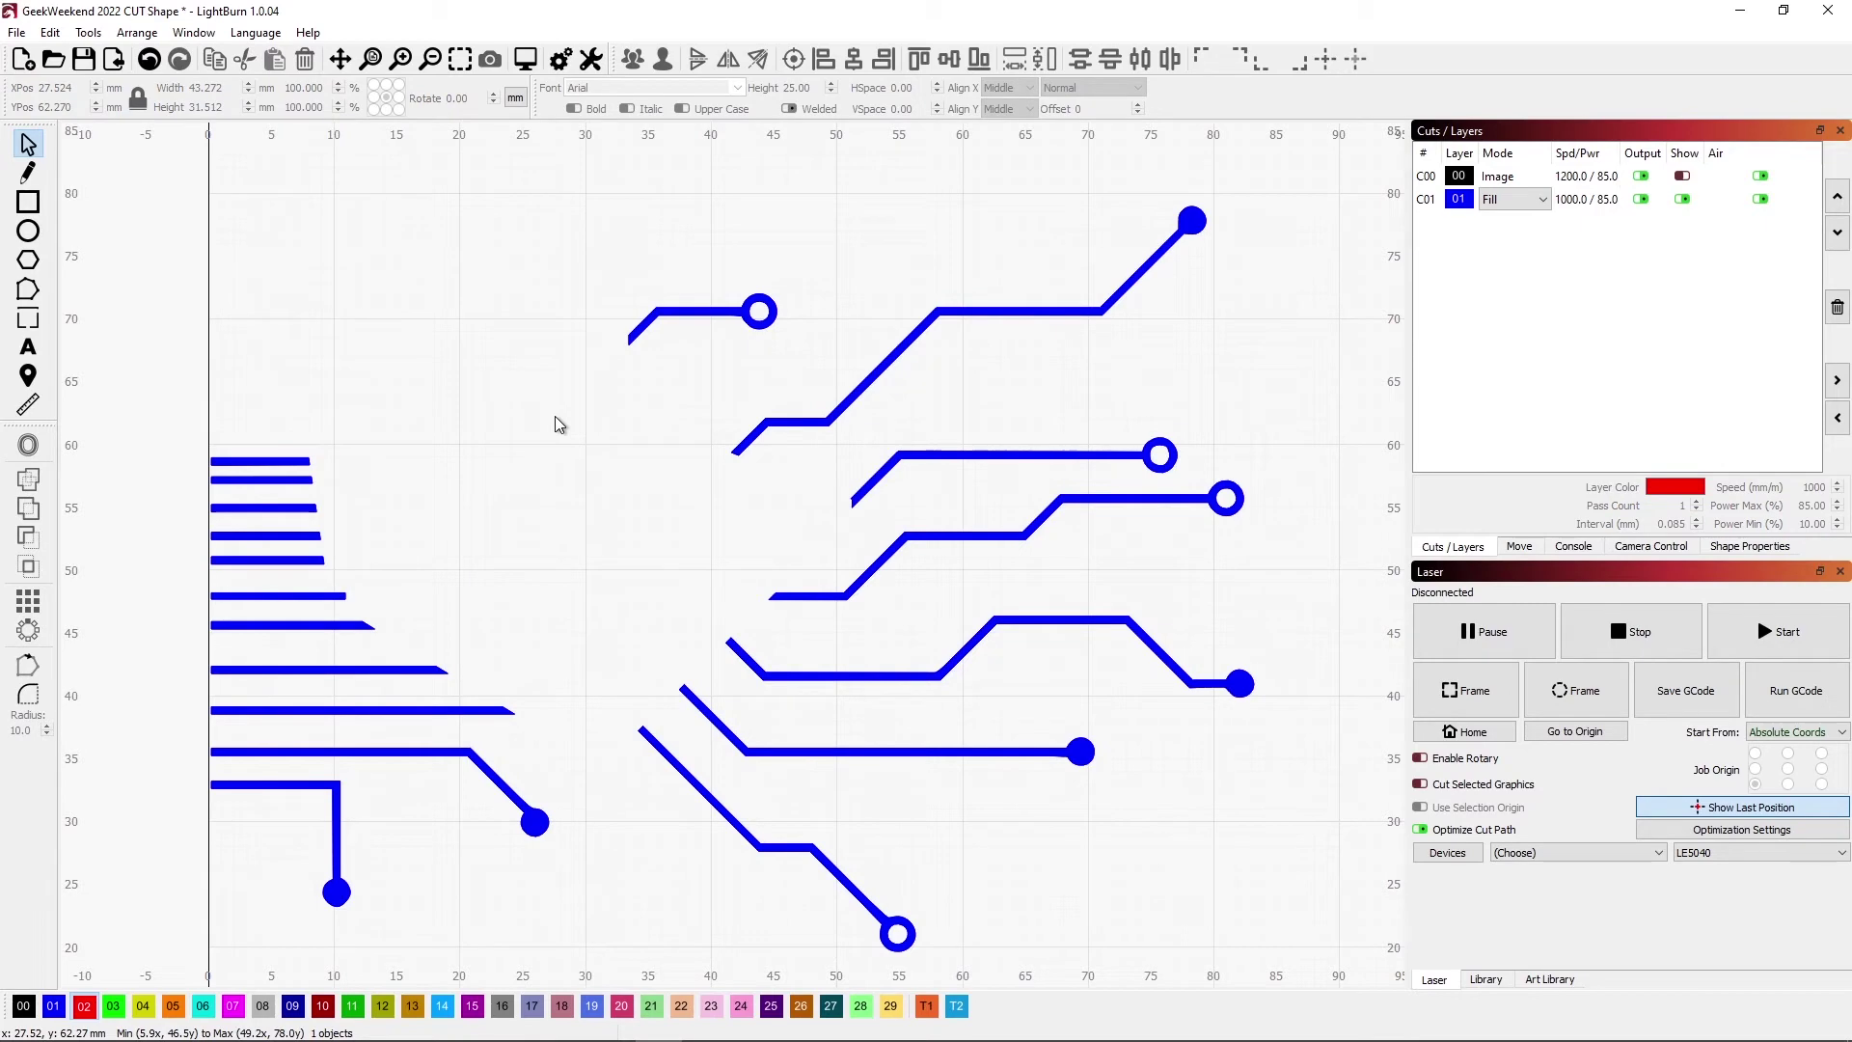
pyautogui.click(1682, 176)
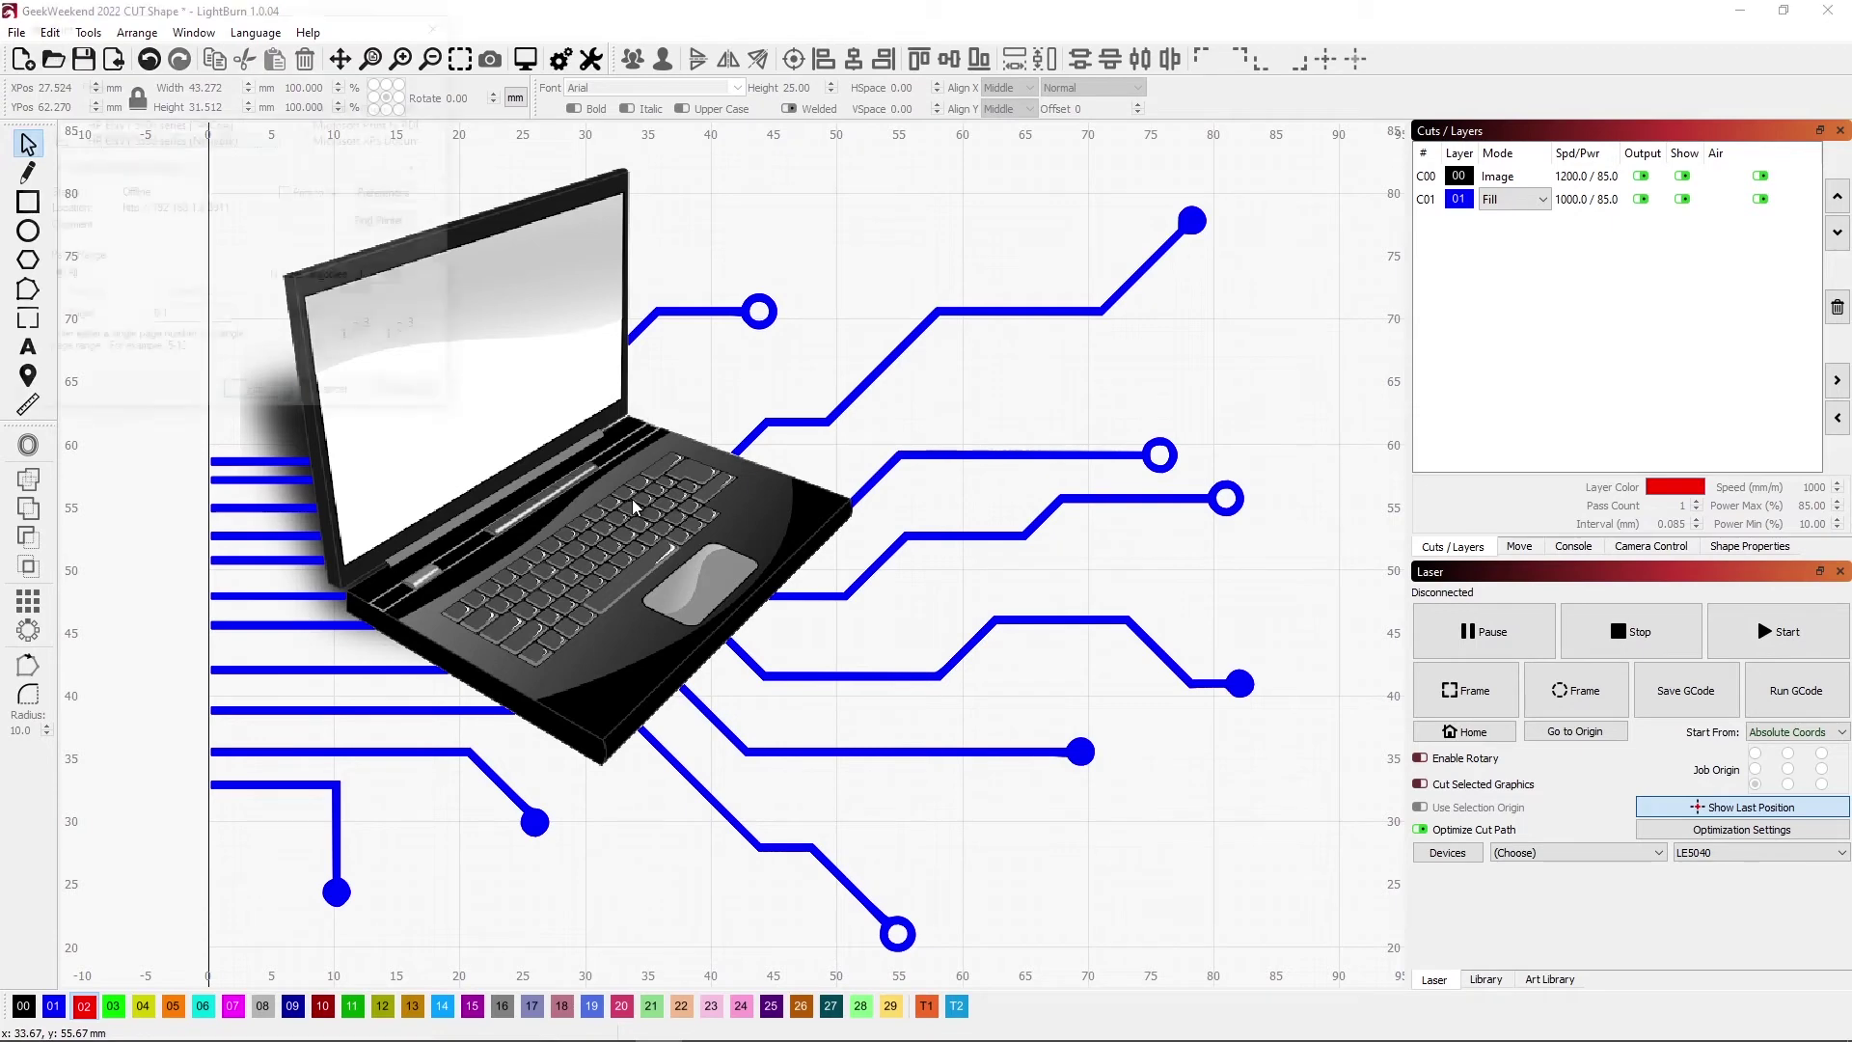
pyautogui.hotkey('ctrl', 'p')
pyautogui.press('Escape')
pyautogui.hotkey('alt', 'p')
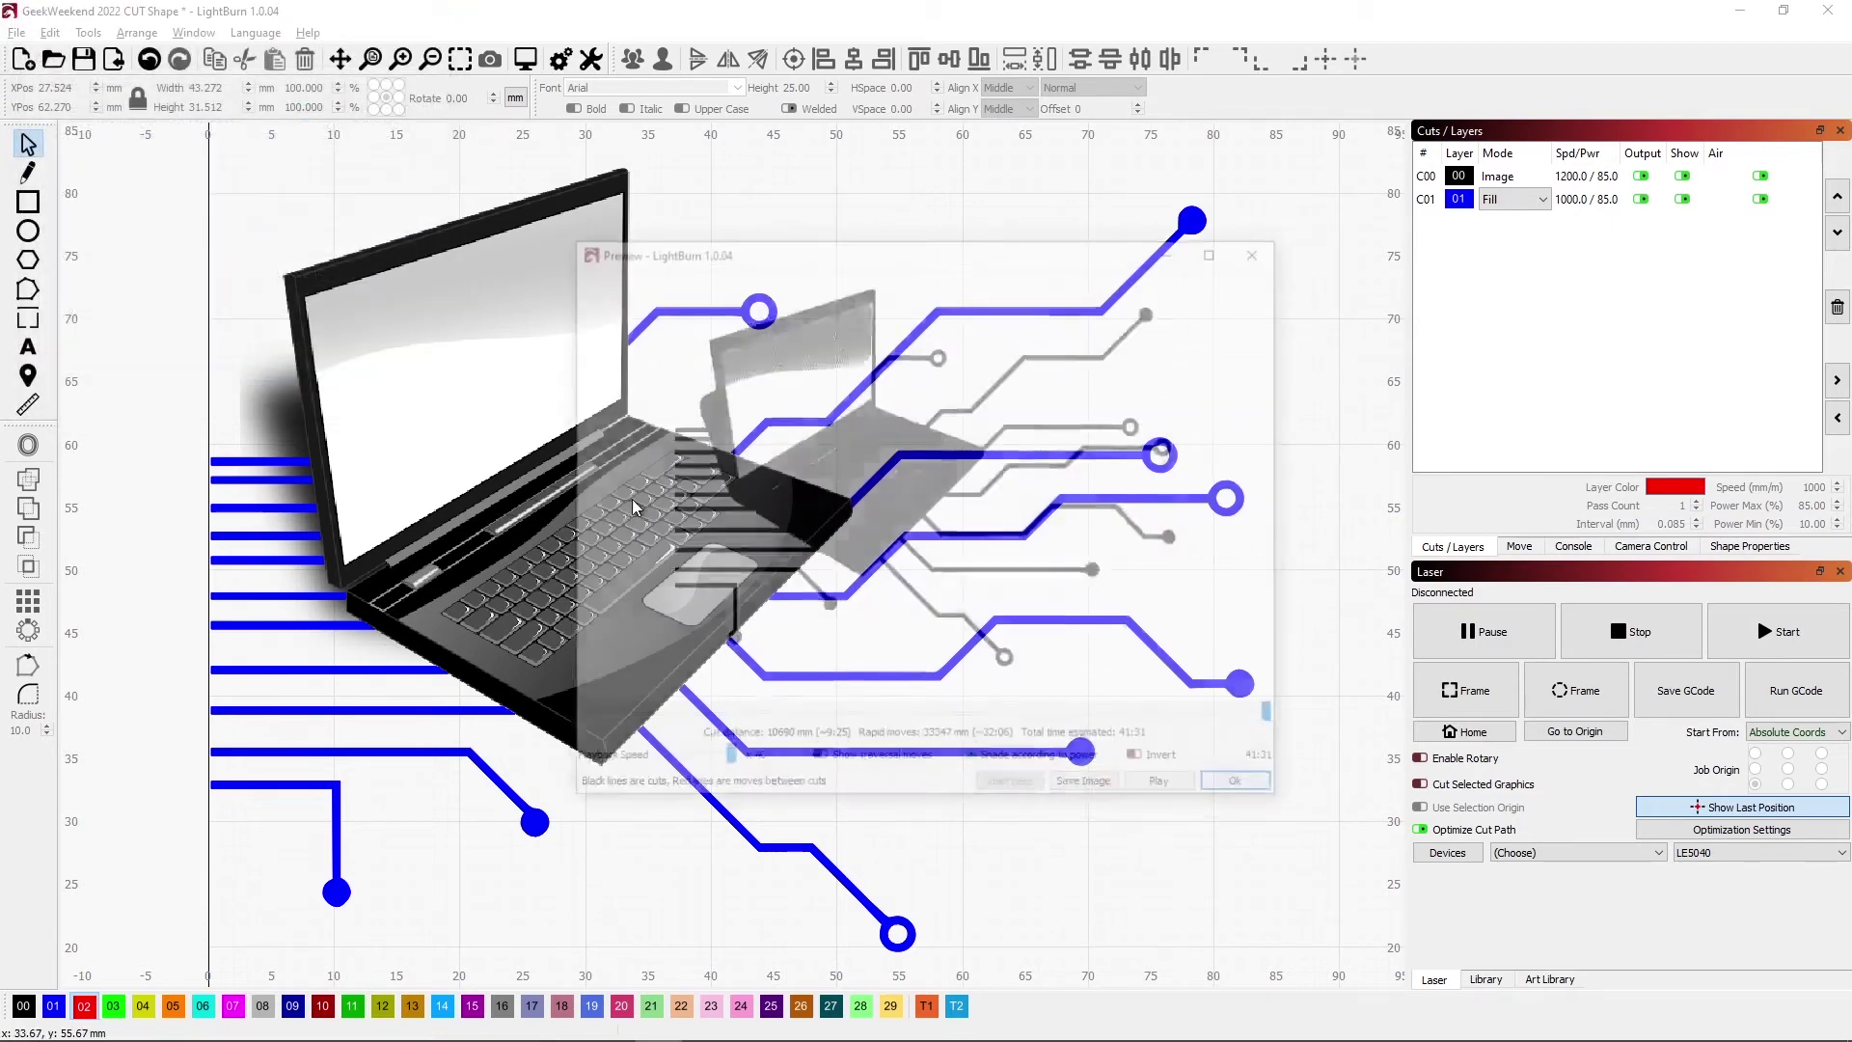
pyautogui.click(1217, 250)
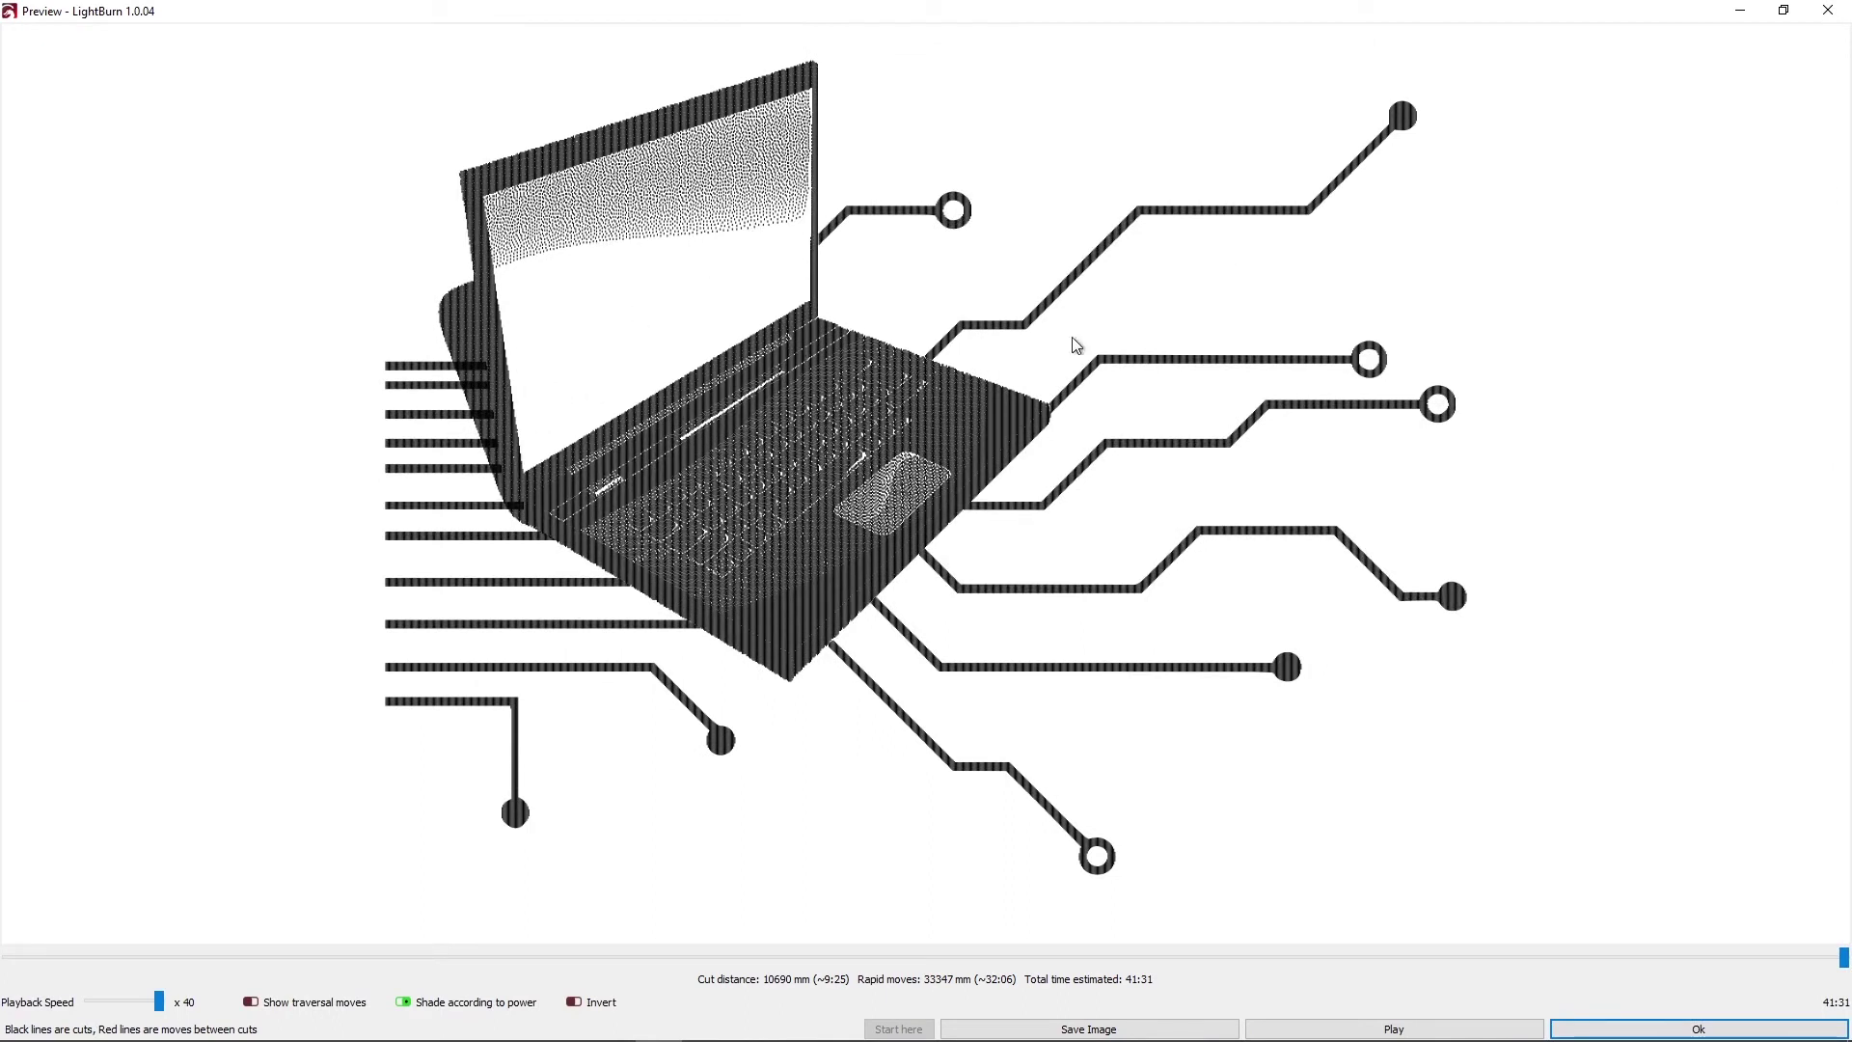
pyautogui.press('Escape')
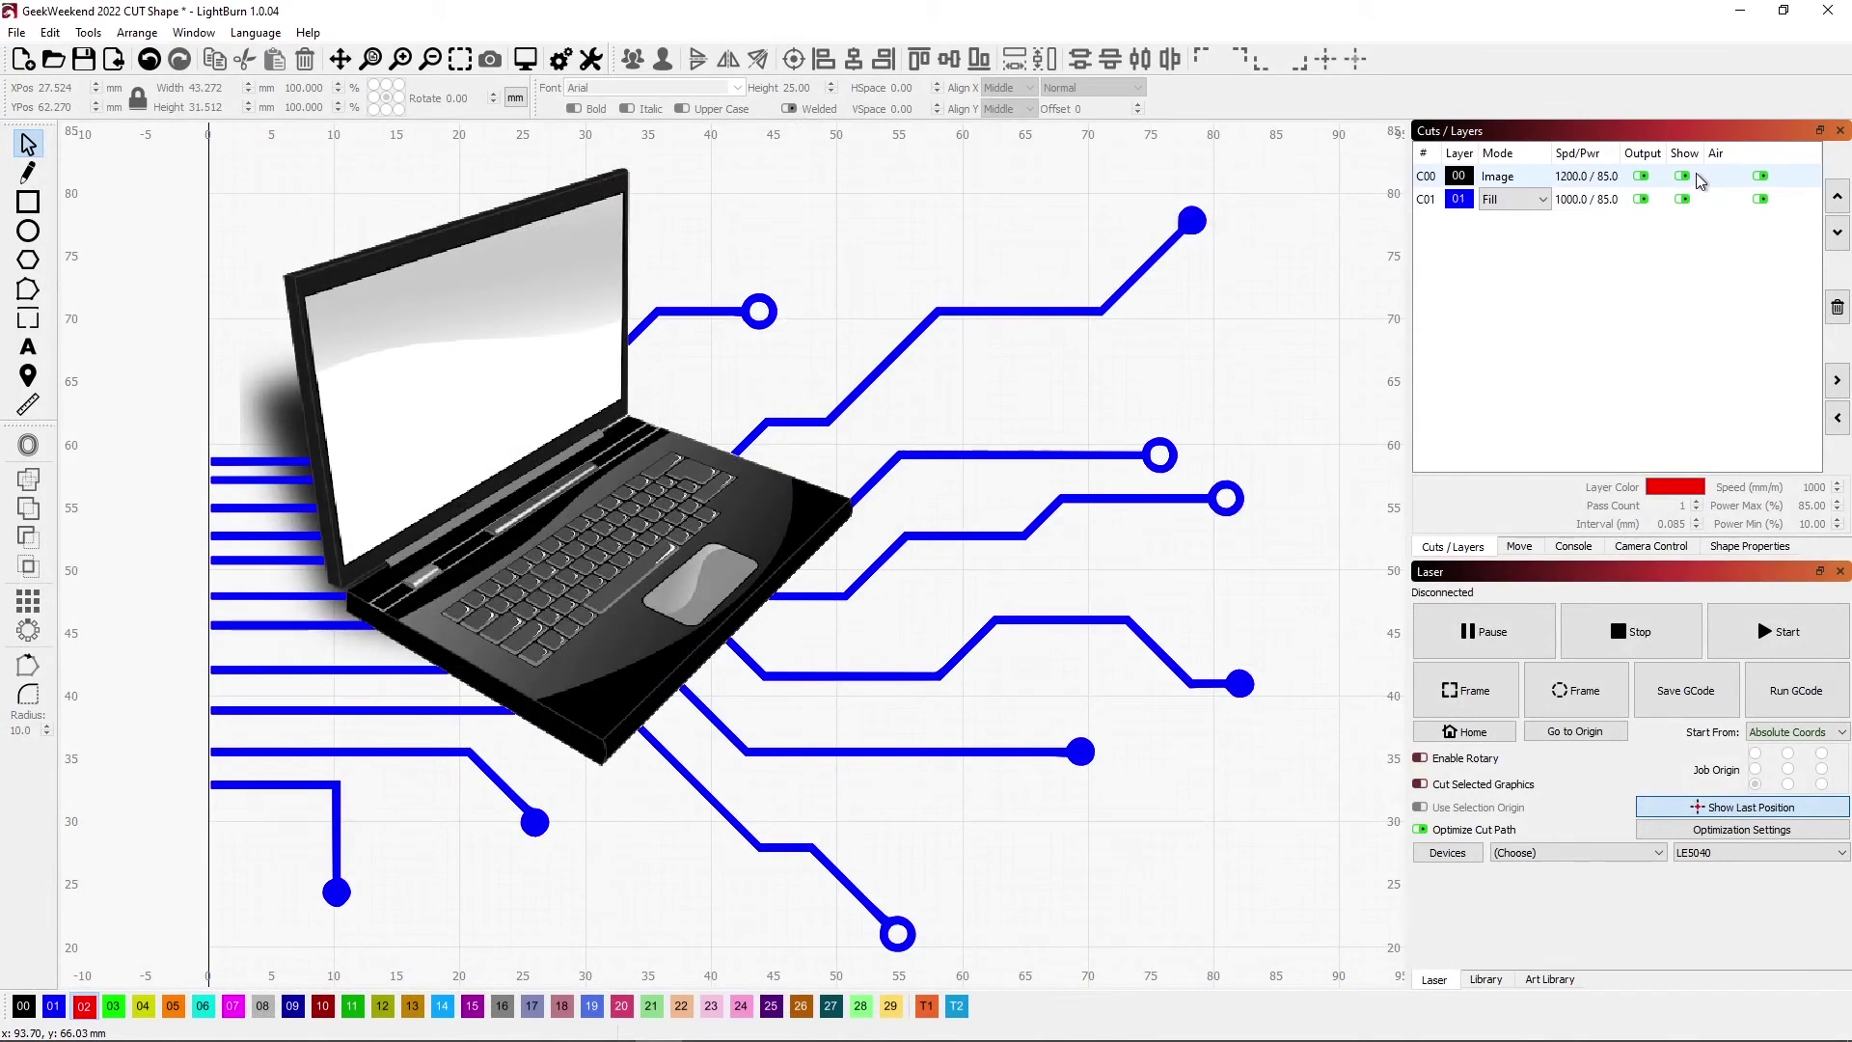
pyautogui.click(1685, 178)
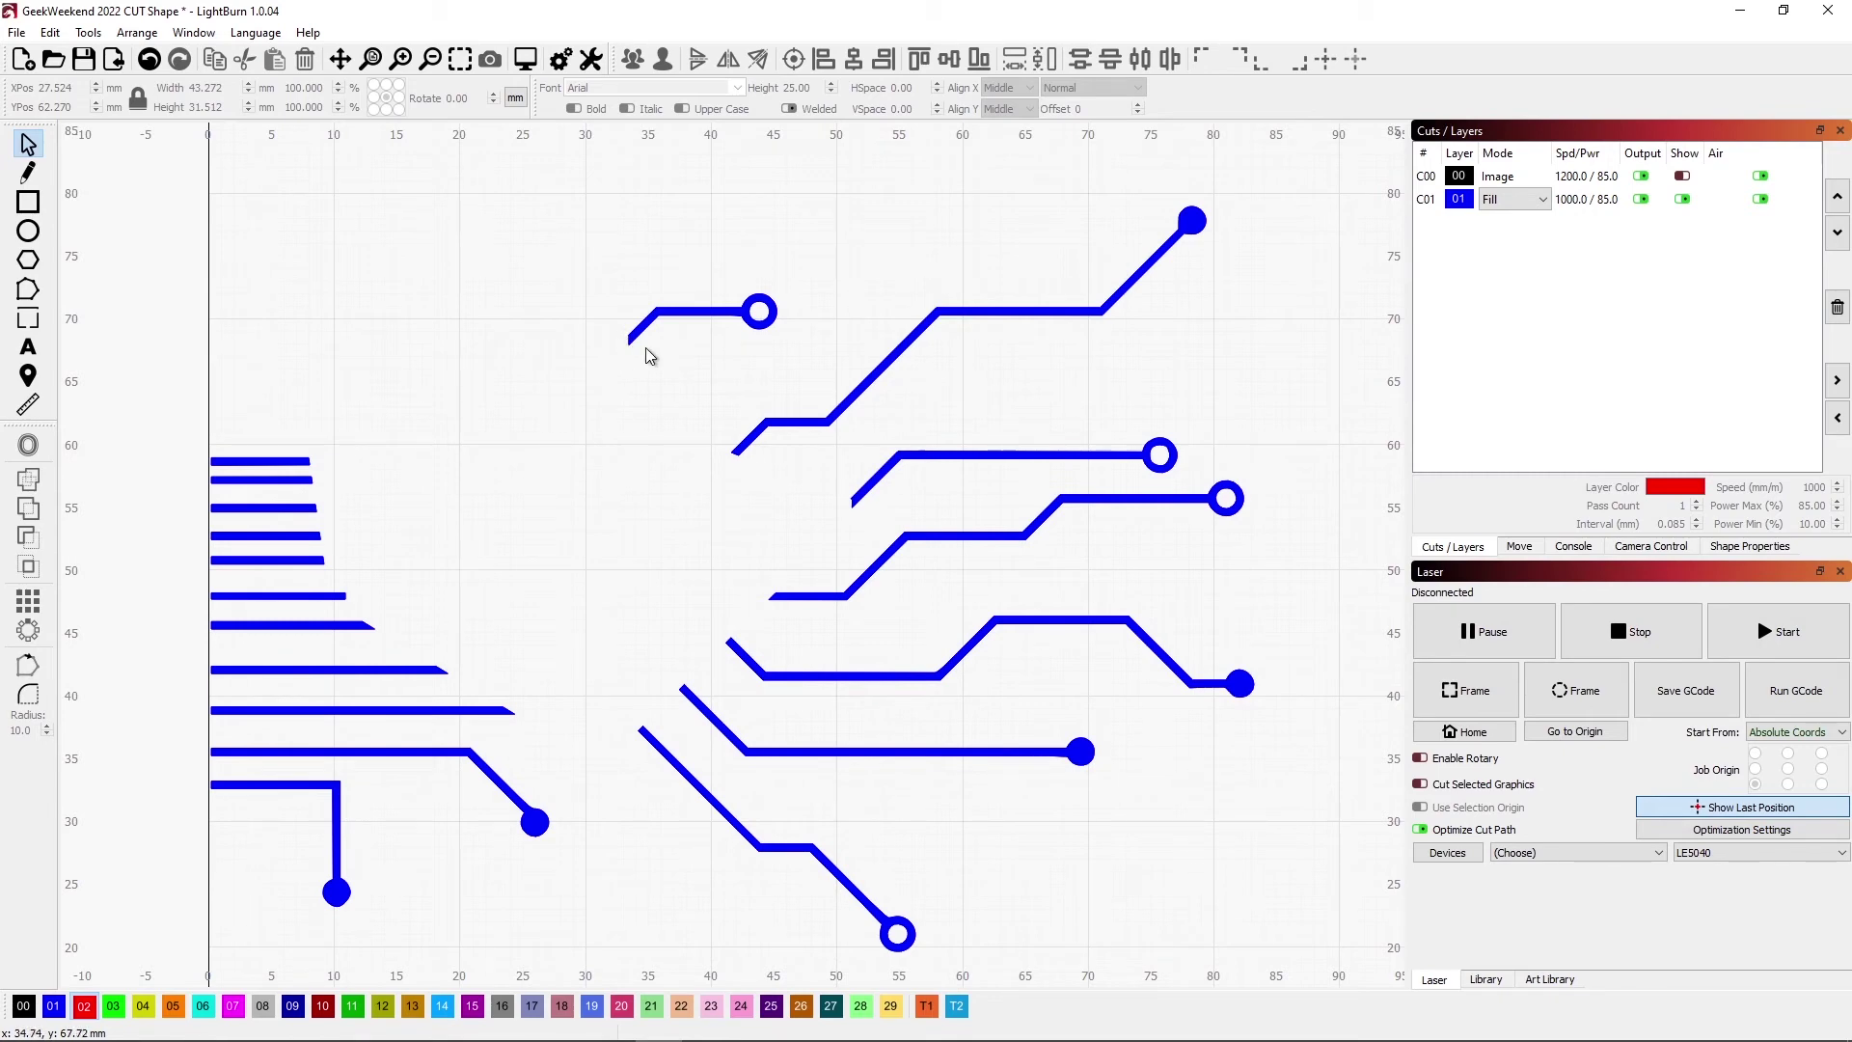
# Glance at the Tools menu, then turn Show back on for the C00 Image layer.
pyautogui.click(32, 324)
pyautogui.click(89, 32)
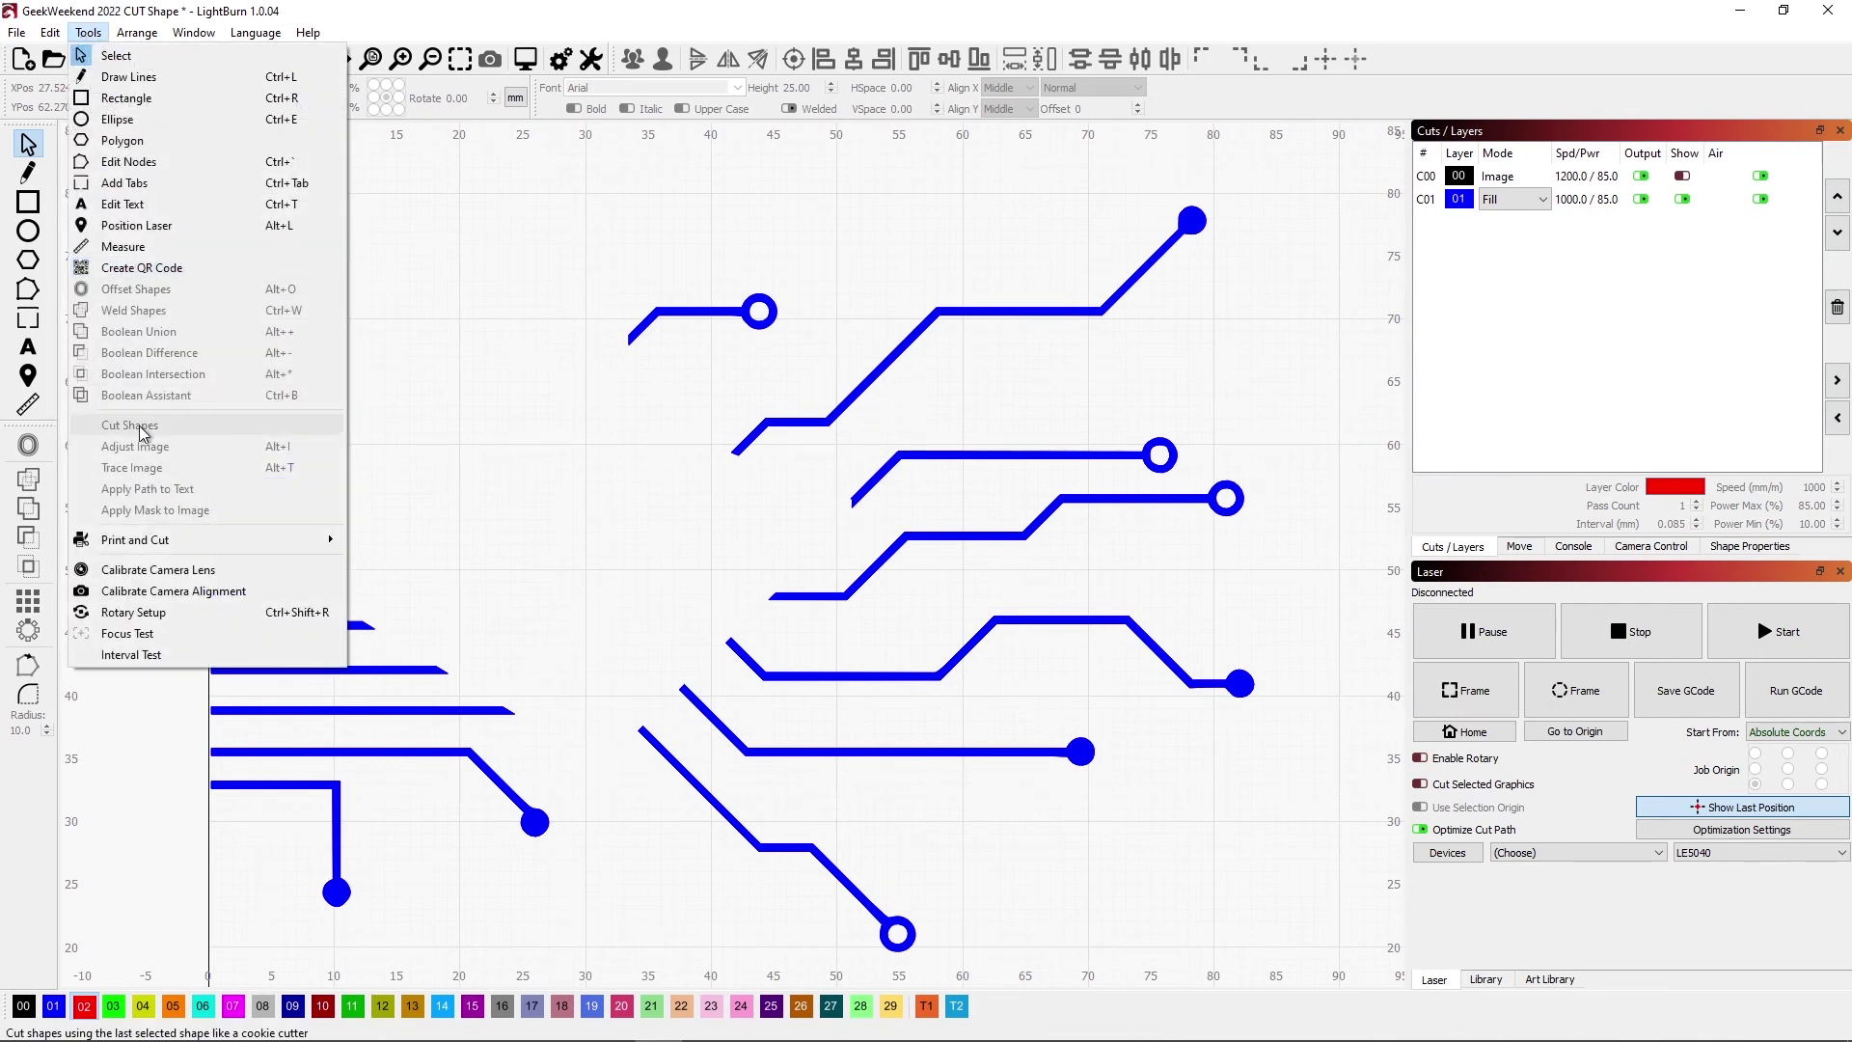
pyautogui.click(532, 300)
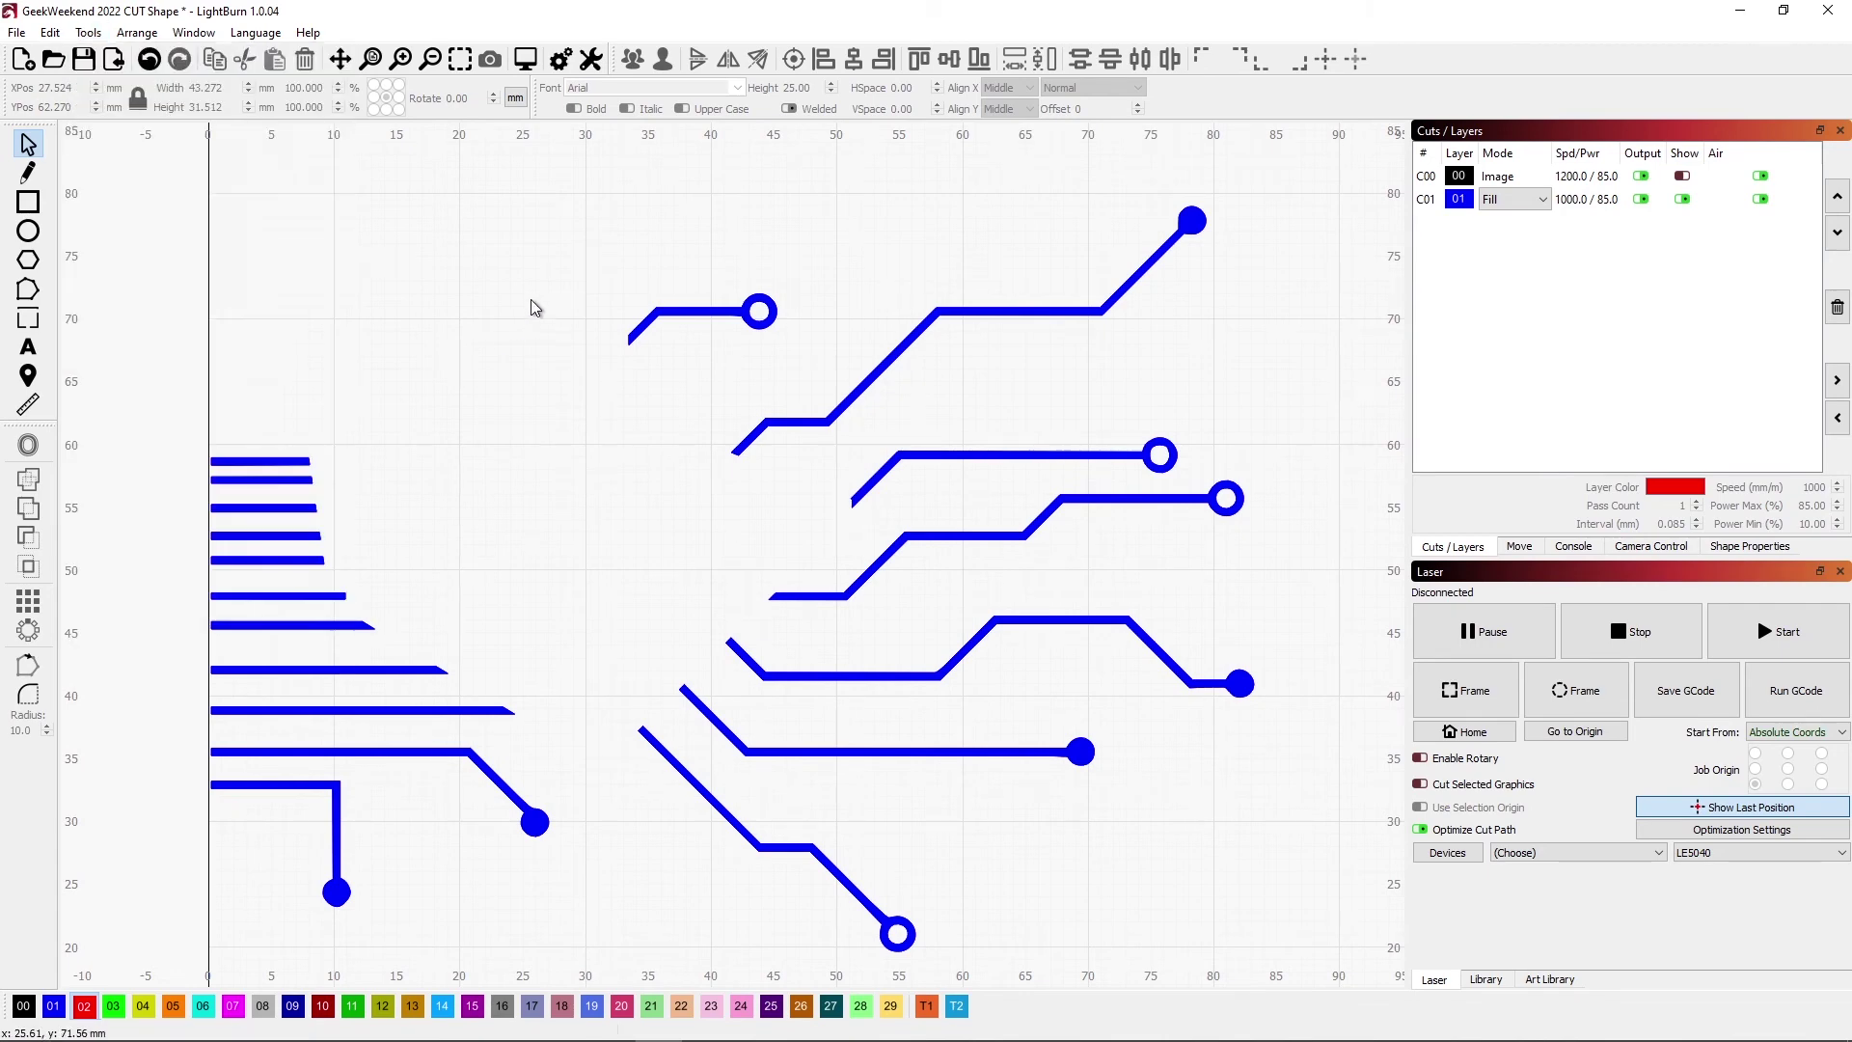
pyautogui.click(1683, 175)
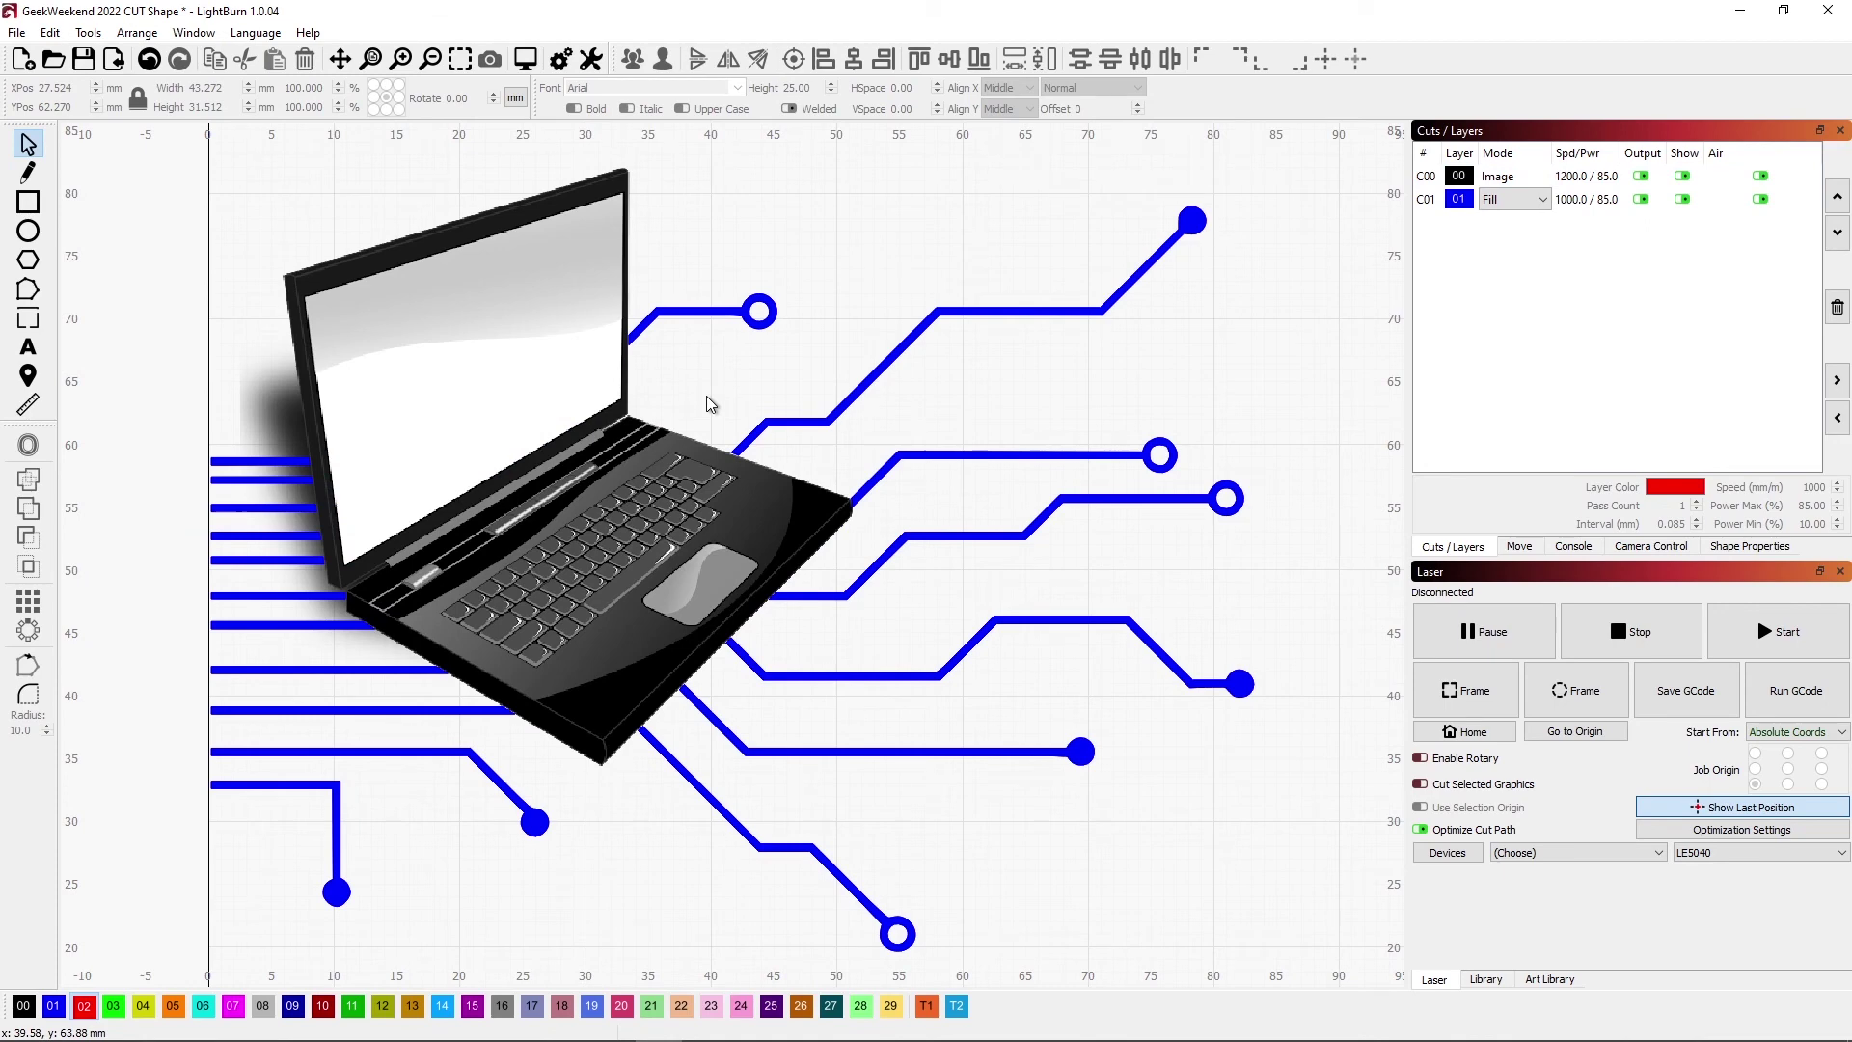